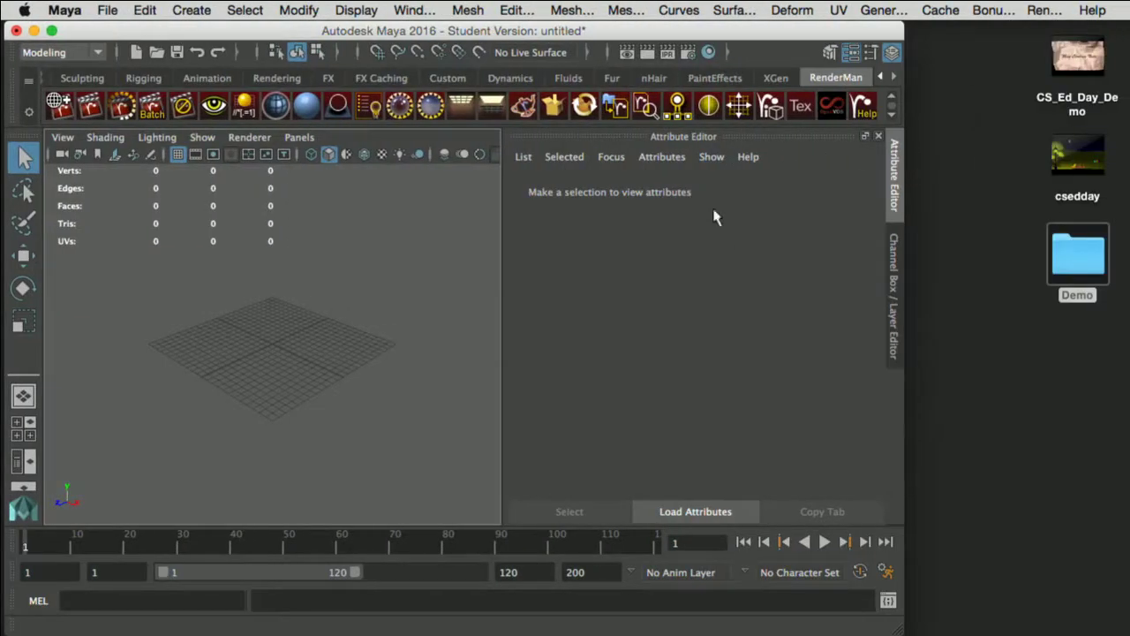
Step: Widen the application window and create a polygon cube with 6 subdivisions along its width
drag(904, 30, 1129, 30)
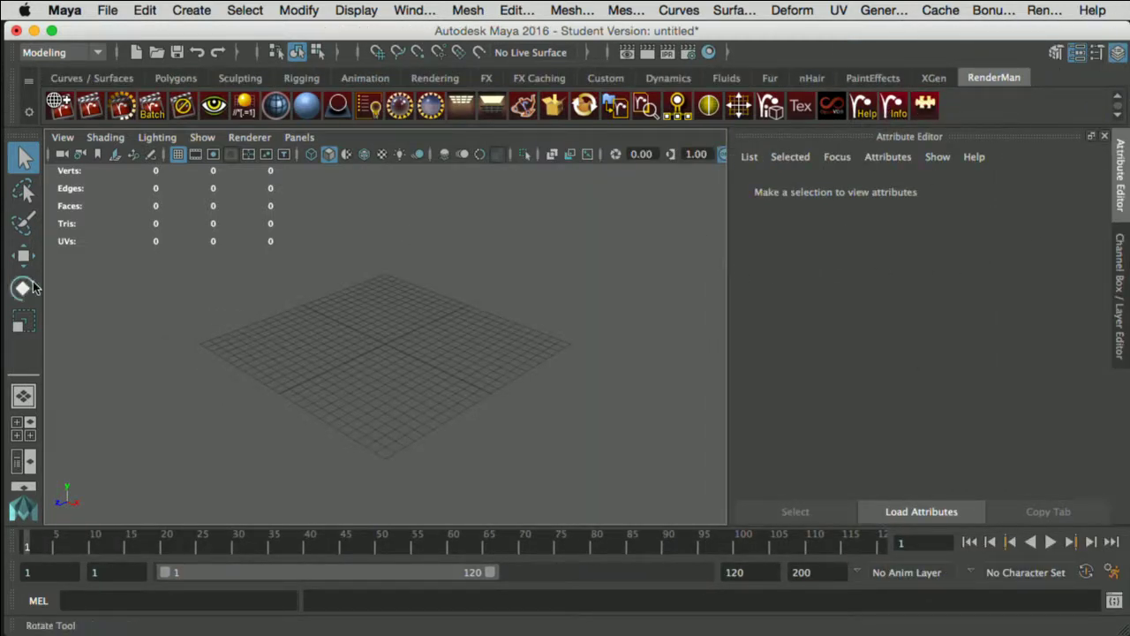
click(194, 10)
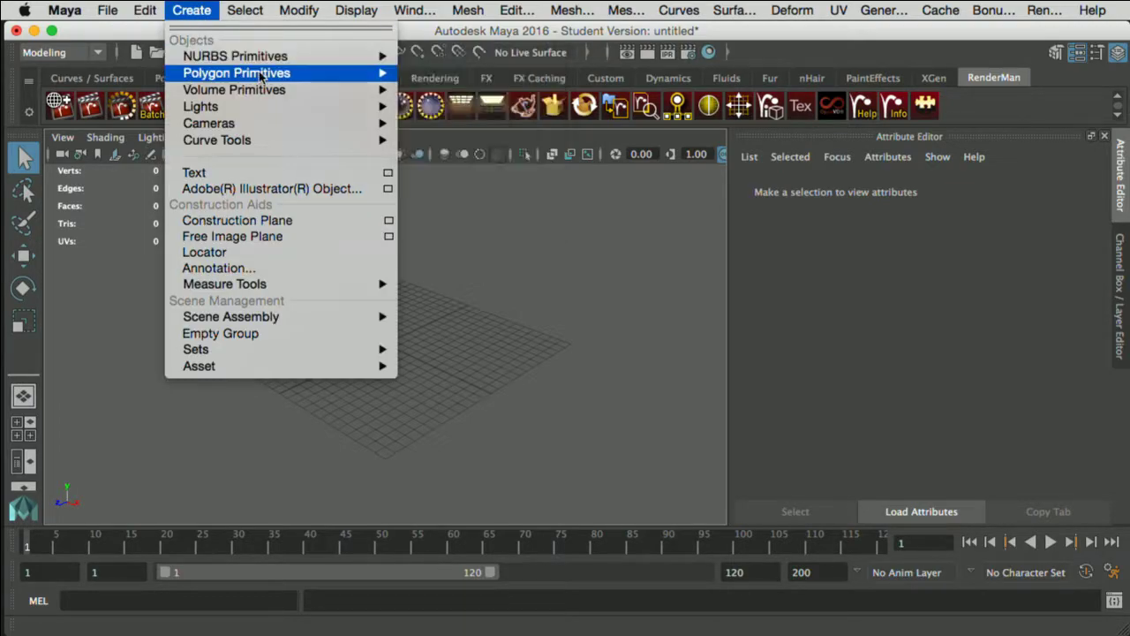
mouse_move(253, 73)
click(492, 98)
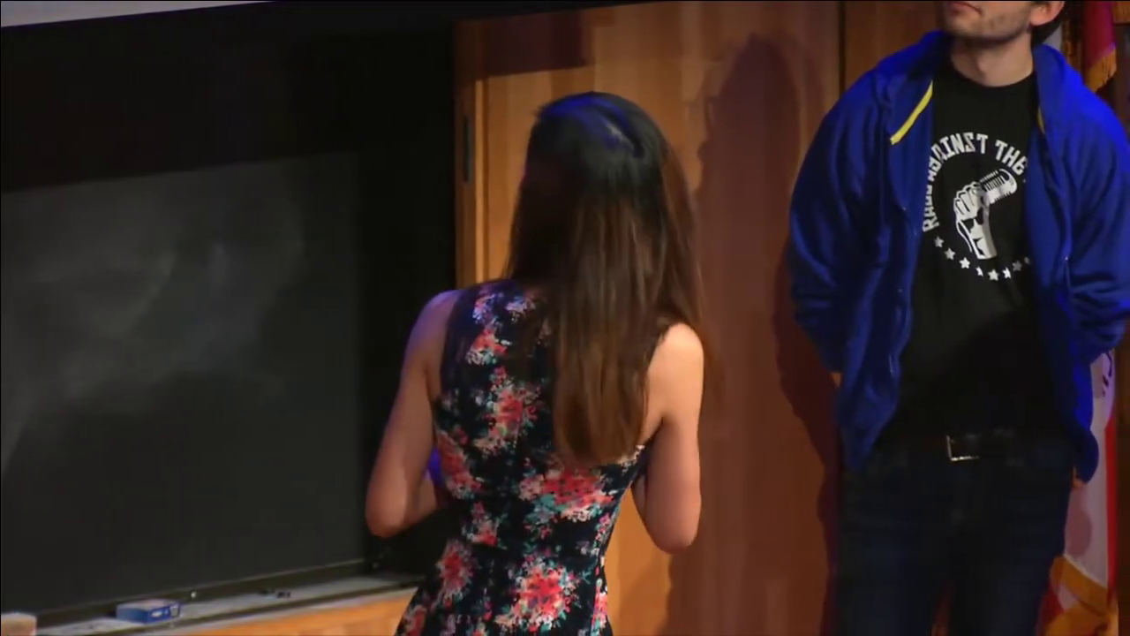
drag(954, 366, 969, 367)
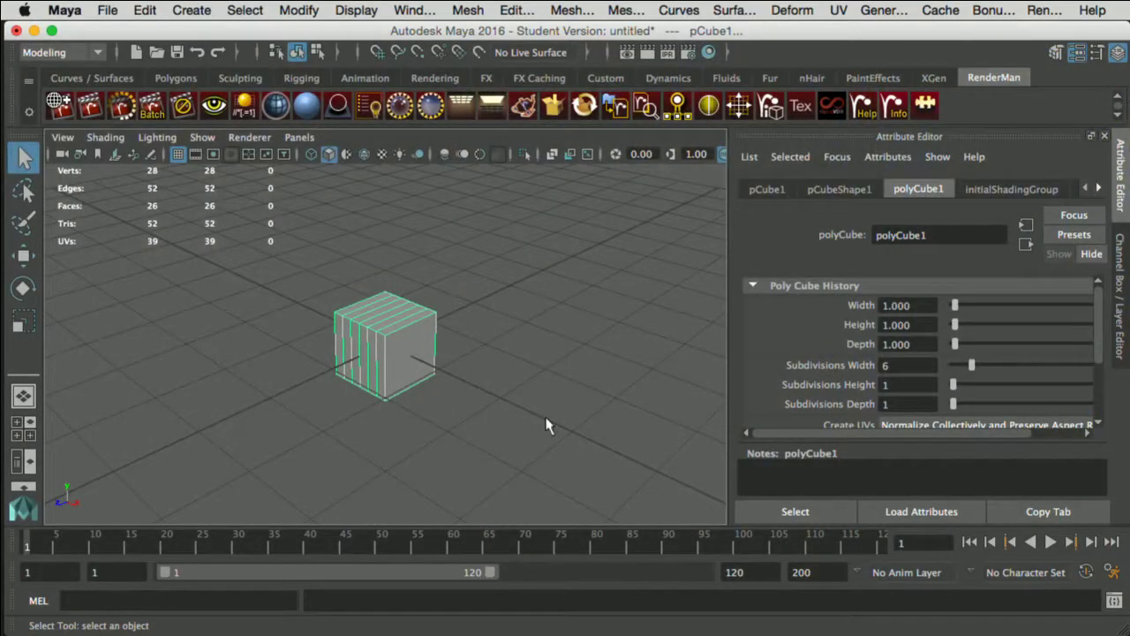
Step: Extrude five of the cube's six top face strips upward, leaving the outermost strip as the lowest stair step
alt+middle_drag(424, 369, 490, 366)
scroll(494, 439, down, 3)
scroll(493, 437, up, 8)
scroll(494, 376, up, 2)
right_click(536, 393)
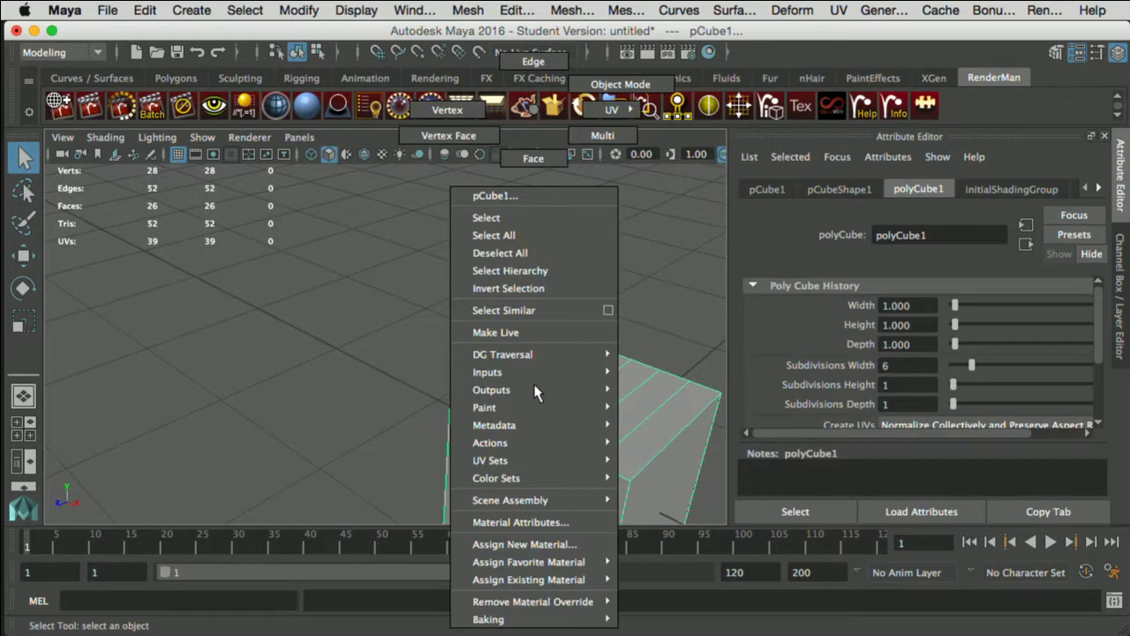
right_drag(560, 385, 561, 152)
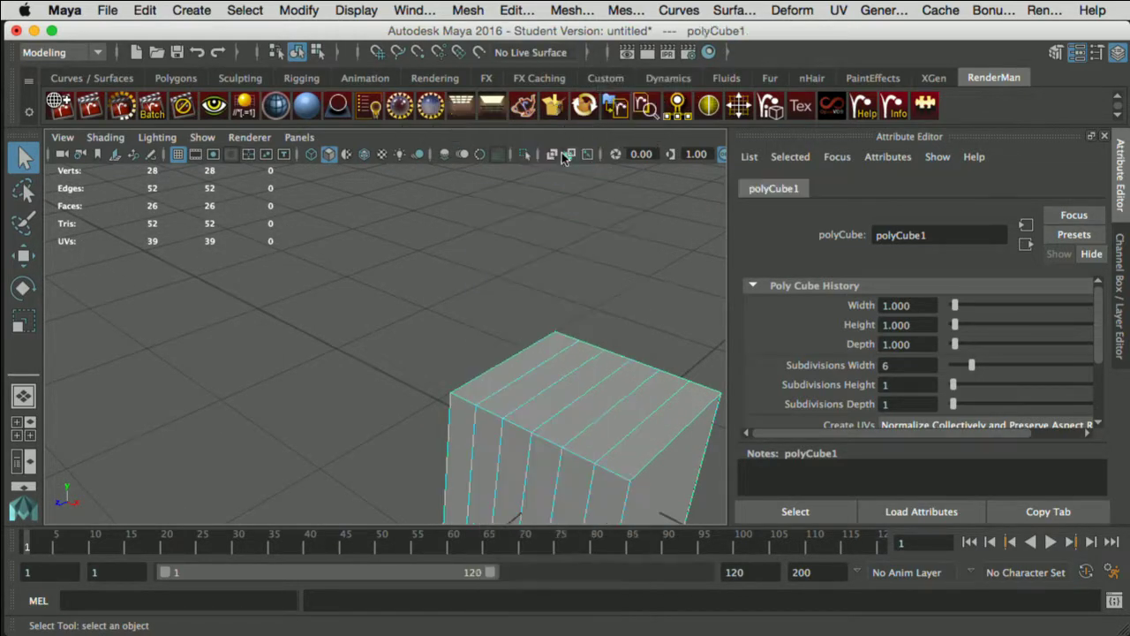
mouse_move(554, 395)
mouse_down()
mouse_move(512, 405)
mouse_move(613, 412)
mouse_move(695, 444)
mouse_up()
key(ctrl+e)
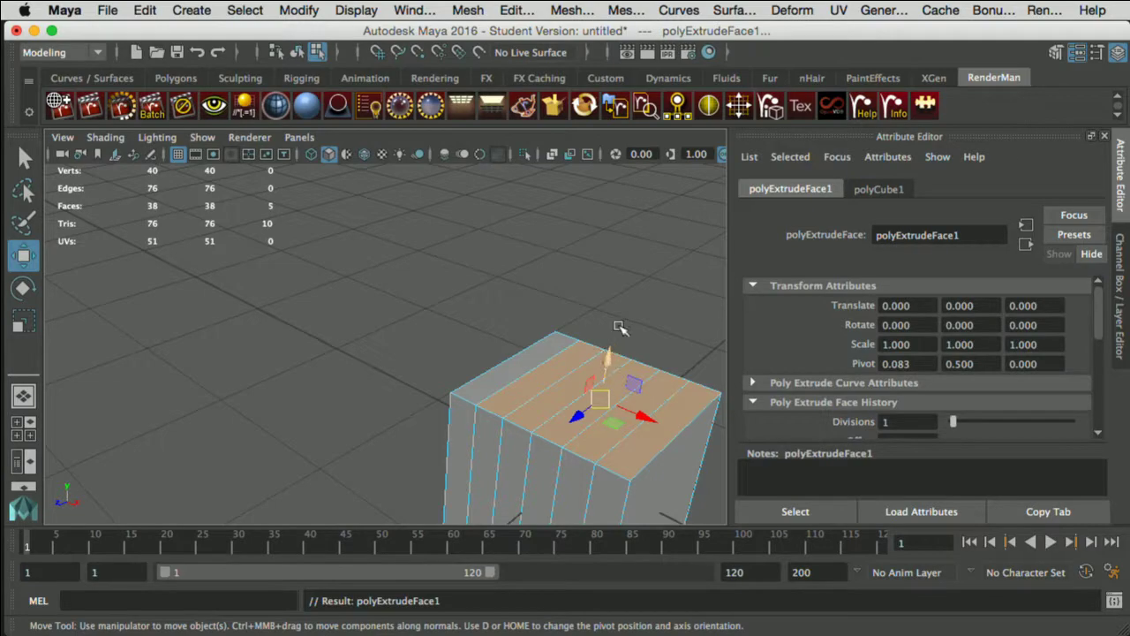
drag(609, 353, 589, 259)
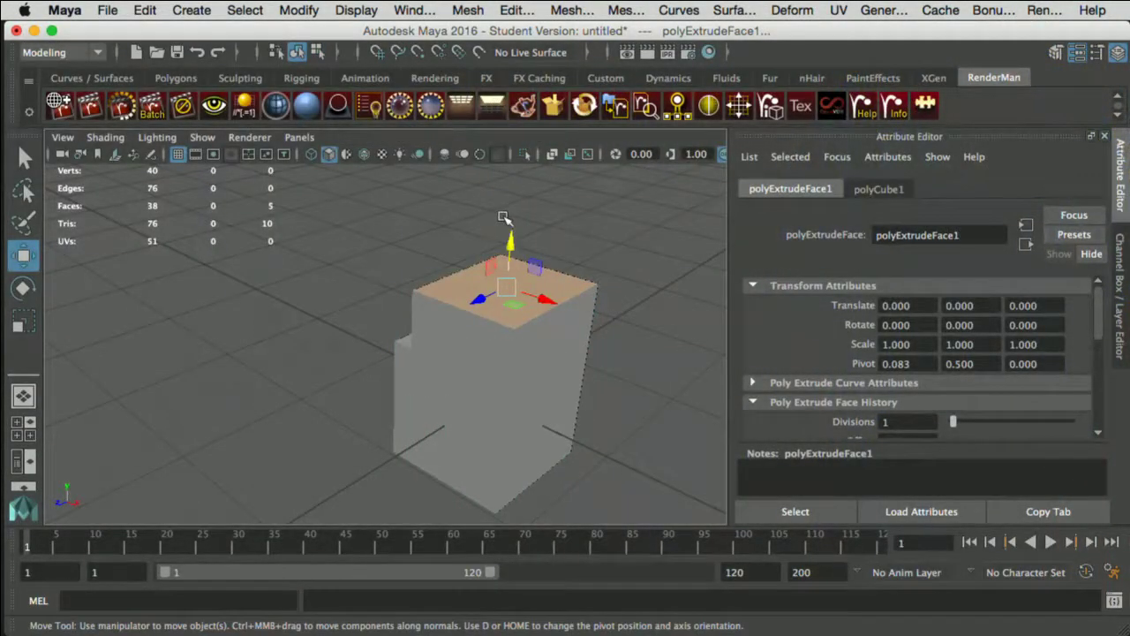
Step: Scale the whole stepped cube down along its vertical axis to flatten it
key(r)
right_drag(459, 365, 474, 326)
drag(491, 364, 487, 384)
Step: Extrude the four top face strips farthest from the low step upward to form another stair step
right_drag(436, 340, 442, 155)
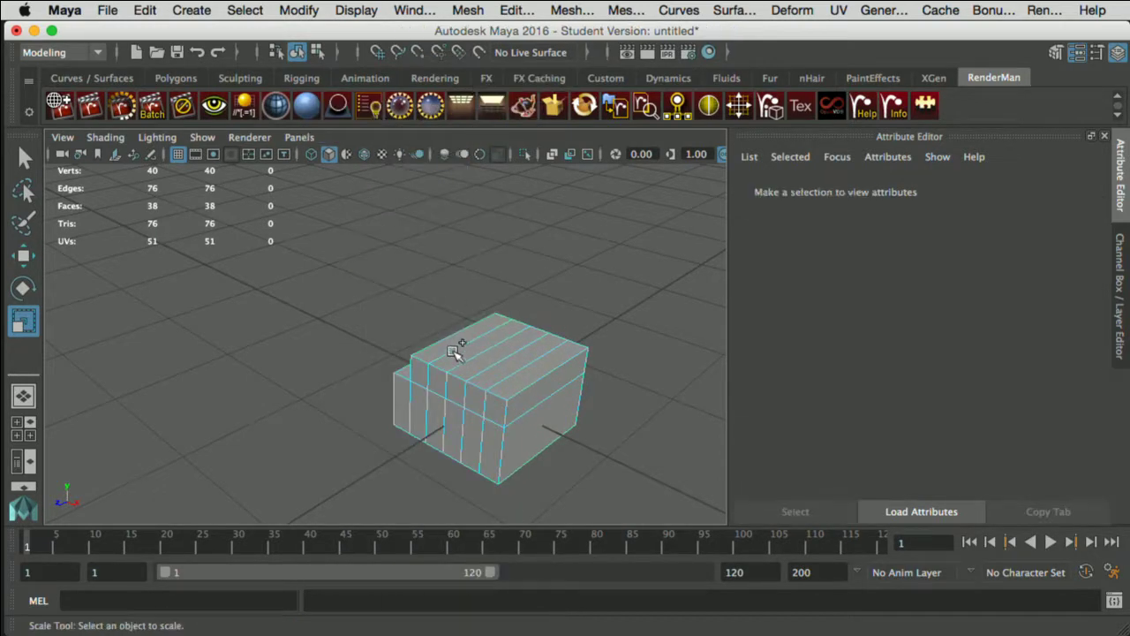
drag(458, 359, 471, 369)
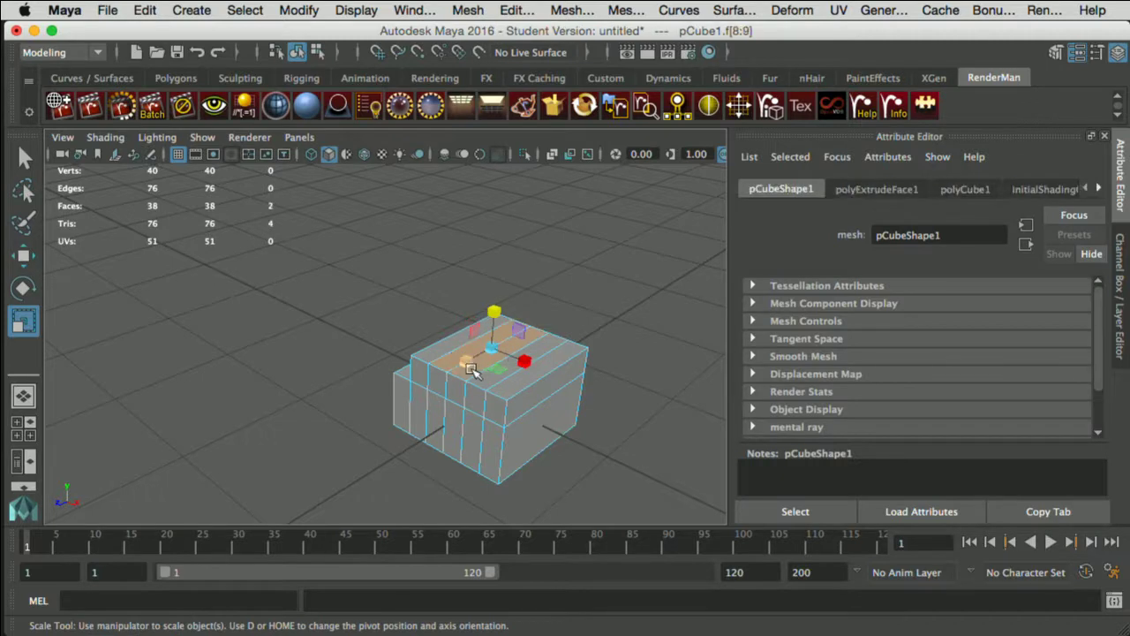
shift+click(479, 385)
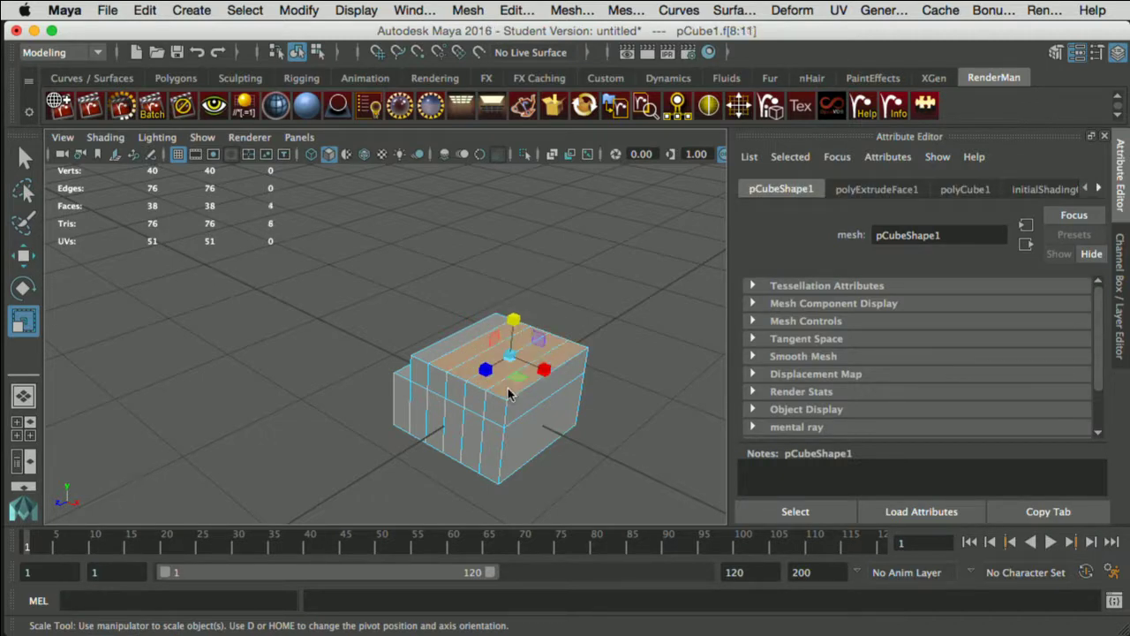
key(ctrl+e)
key(w)
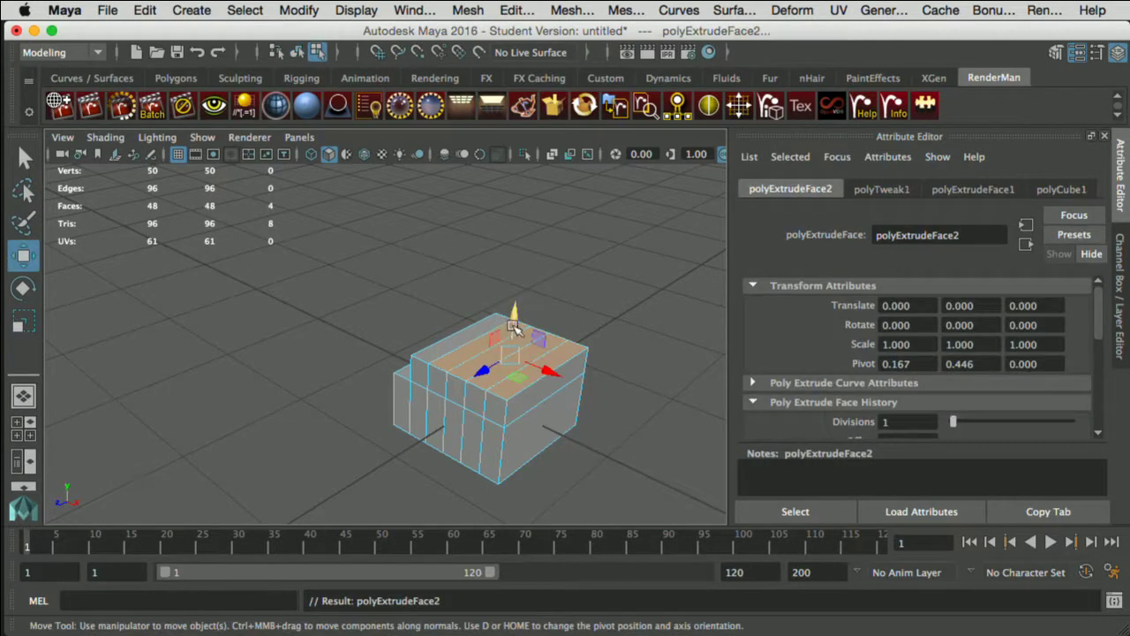
drag(512, 329, 525, 291)
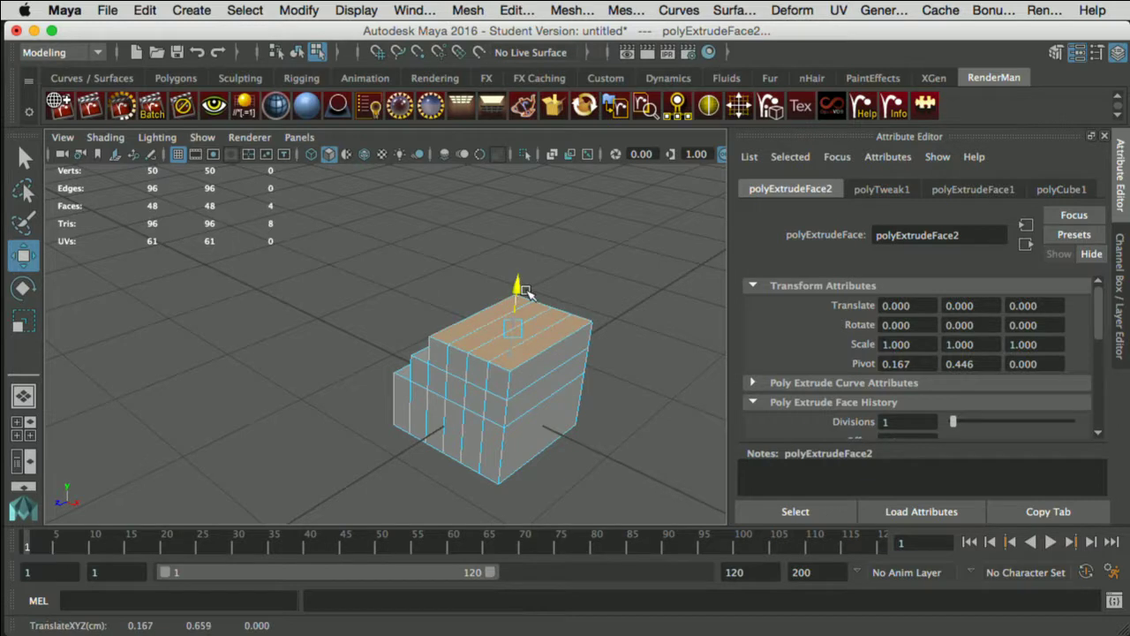
Step: Drop the front strip from the selection and extrude the remaining three top faces upward
ctrl+click(470, 326)
key(ctrl+e)
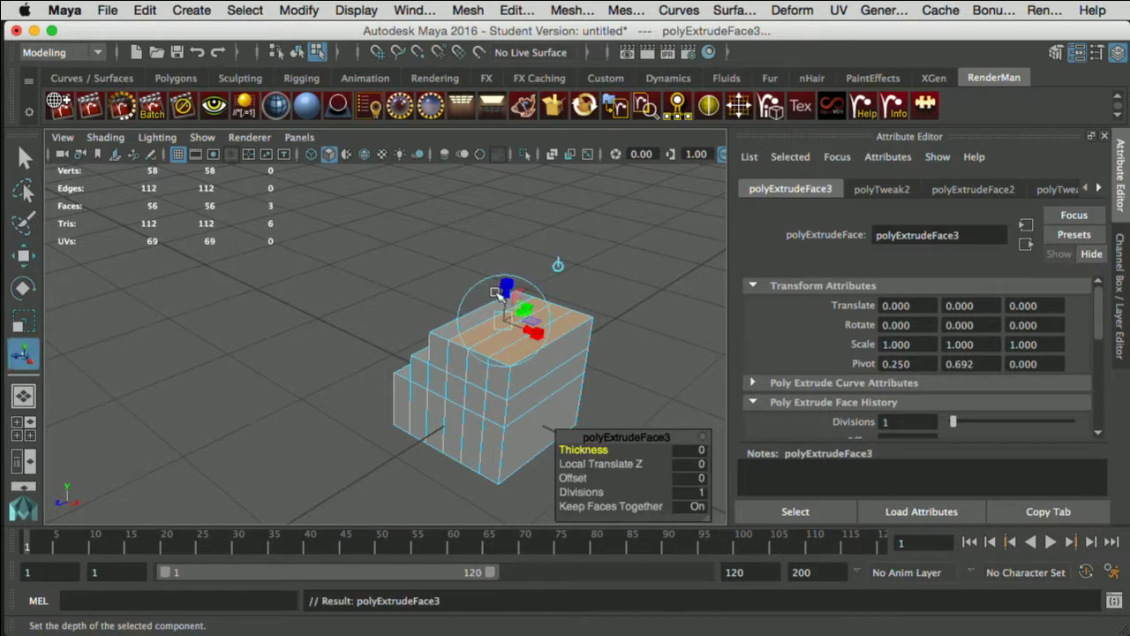
key(w)
drag(528, 282, 536, 252)
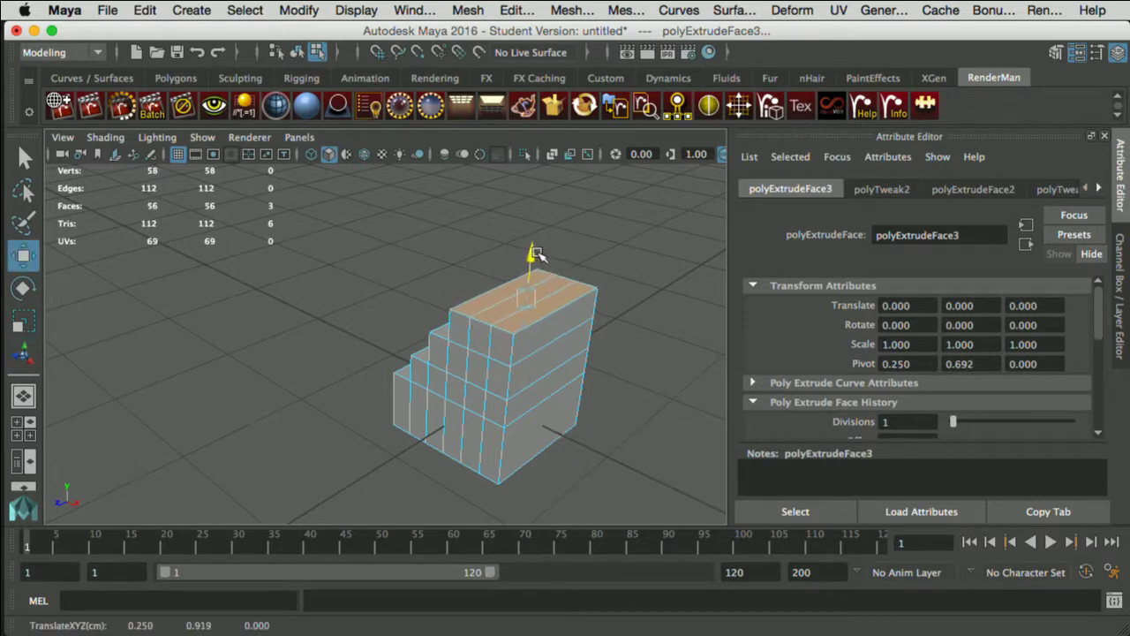
Step: Extrude only the last two top face strips upward to finish the staircase, and return to object mode
ctrl+click(486, 304)
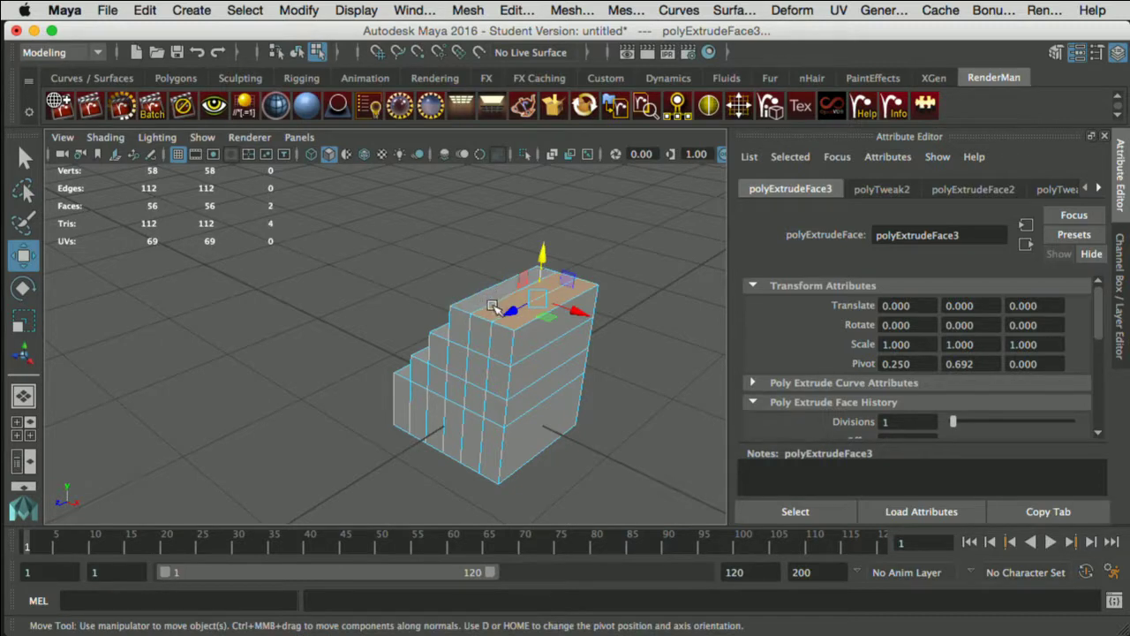
key(ctrl+e)
key(w)
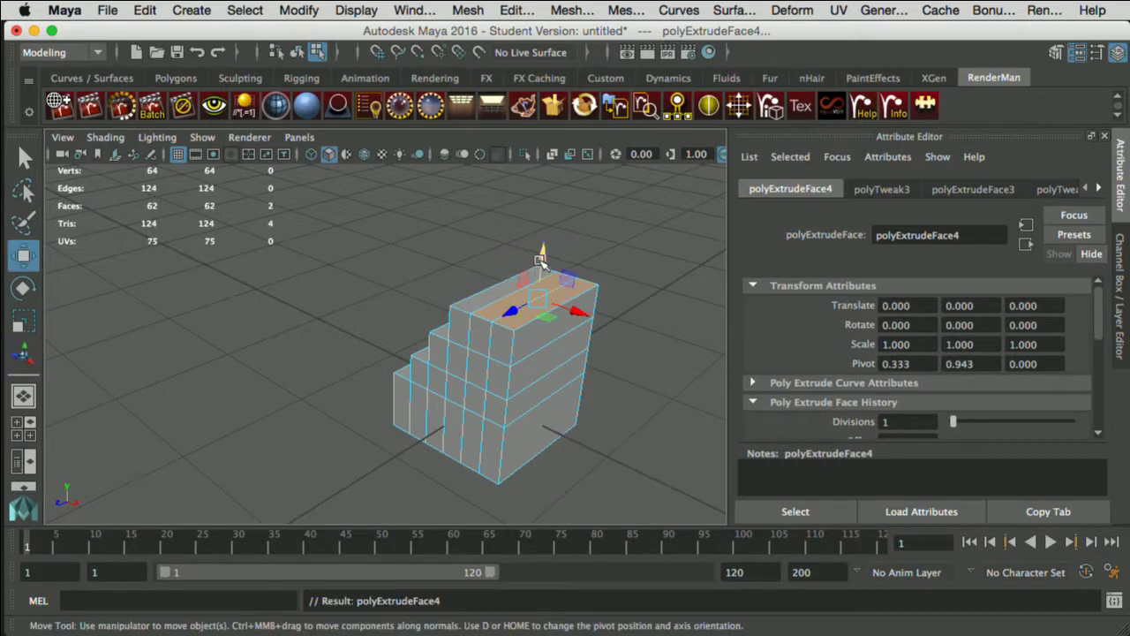
drag(537, 264, 544, 235)
alt+drag(434, 297, 578, 228)
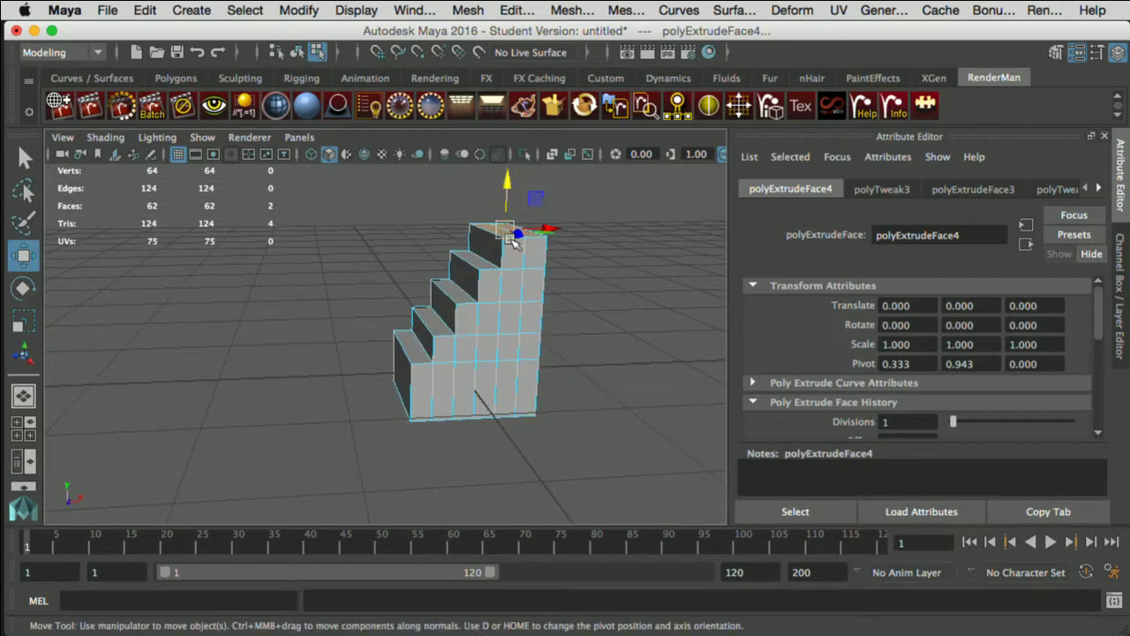
right_drag(511, 239, 577, 64)
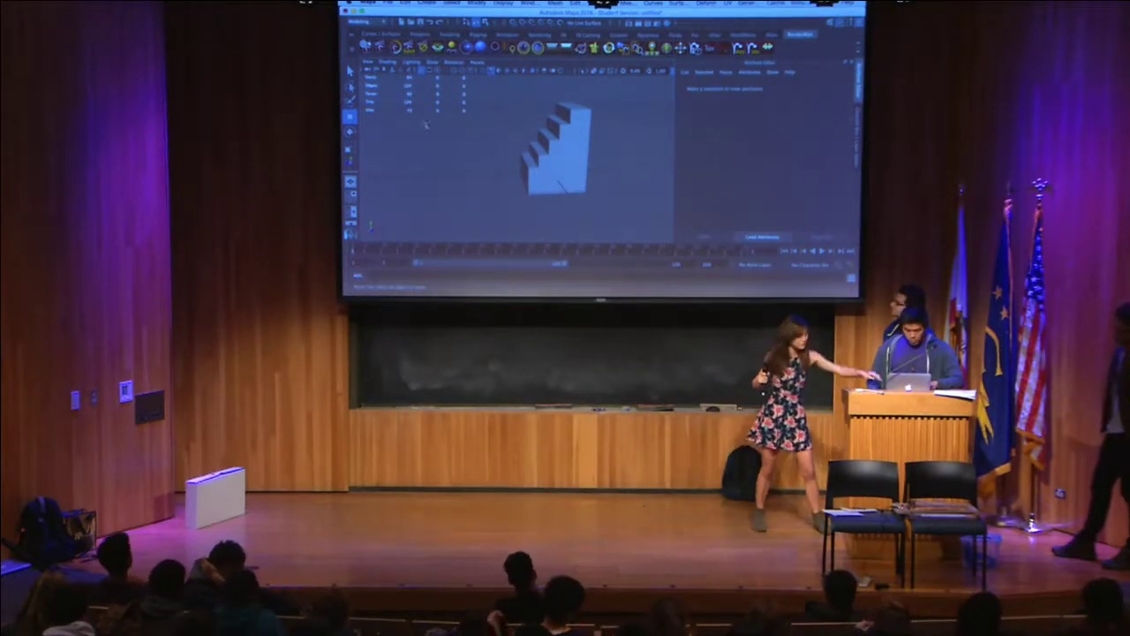
Step: Switch to Finder and open 3Modeling_Sneaks.ma from the Demo folder in Maya
key(ctrl+Right)
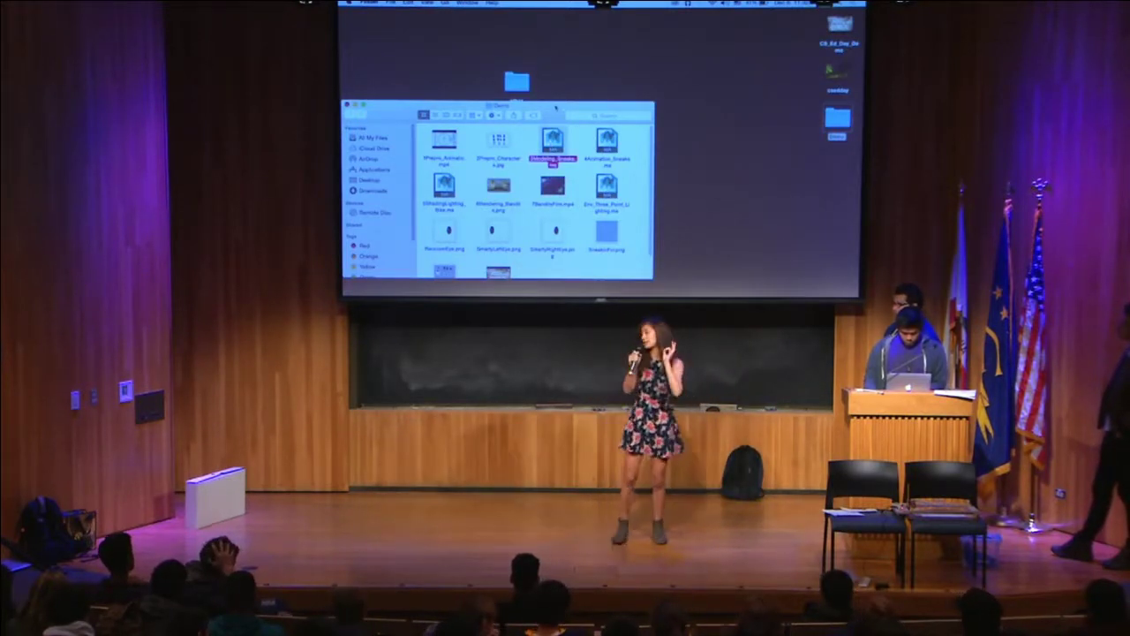
drag(555, 109, 629, 48)
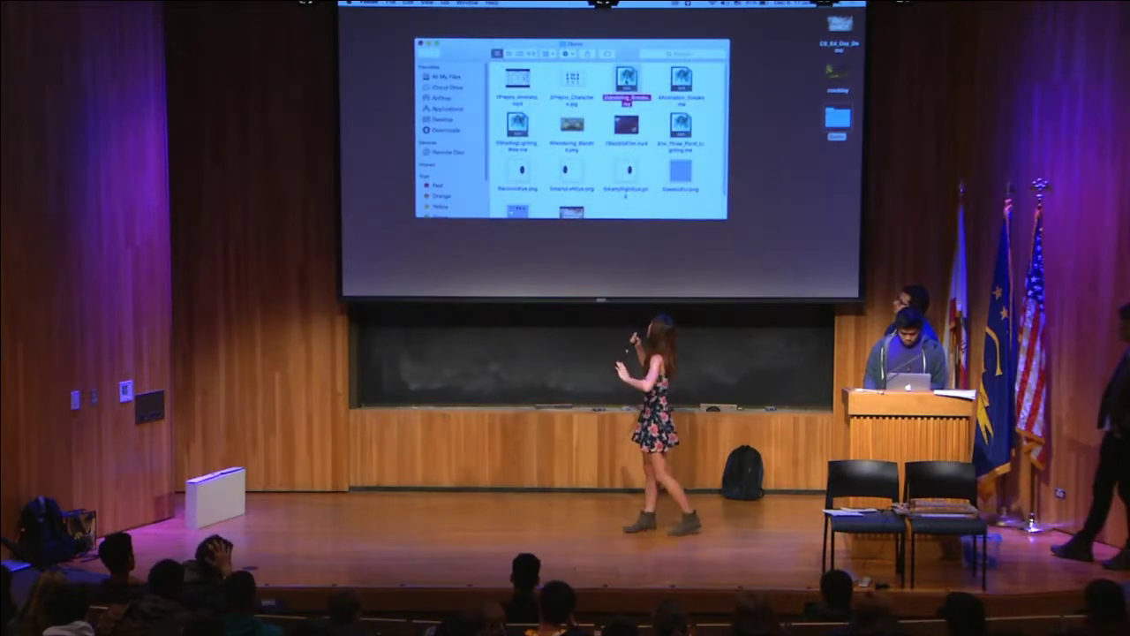
double_click(626, 82)
click(601, 154)
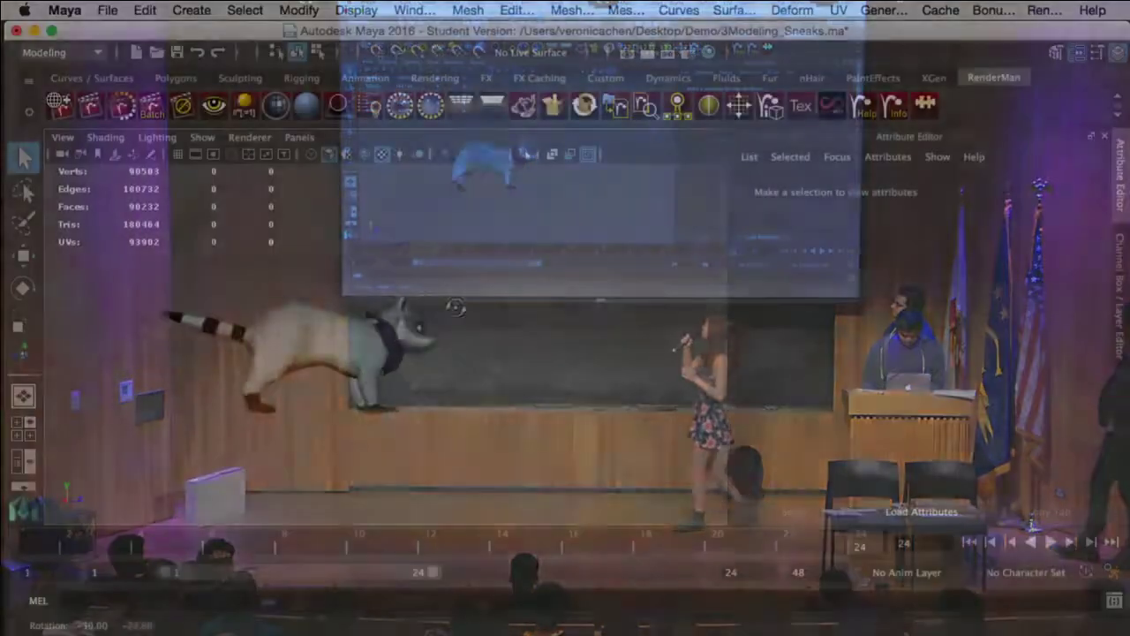
Step: Bring the raccoon's front and head into view and activate the Sculpt Tool for lifting surfaces
mouse_move(305, 329)
alt+mouse_down()
mouse_move(321, 327)
mouse_move(302, 323)
alt+mouse_up()
scroll(300, 322, down, 3)
alt+middle_drag(297, 320, 388, 331)
scroll(395, 328, up, 8)
alt+drag(545, 304, 344, 288)
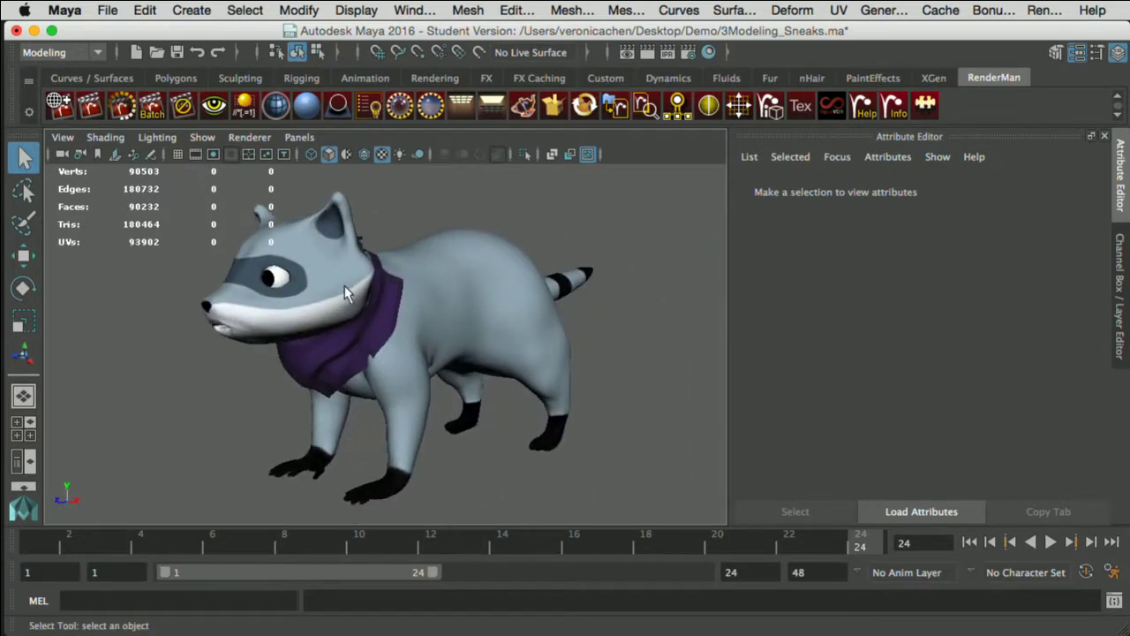
click(239, 78)
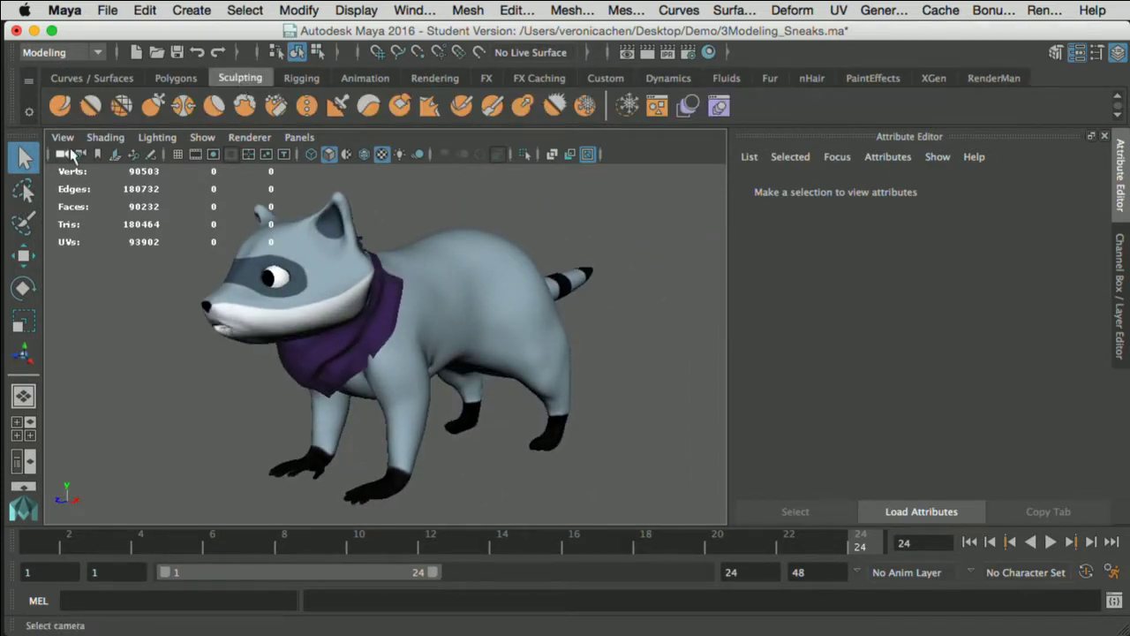
click(72, 104)
scroll(453, 263, up, 5)
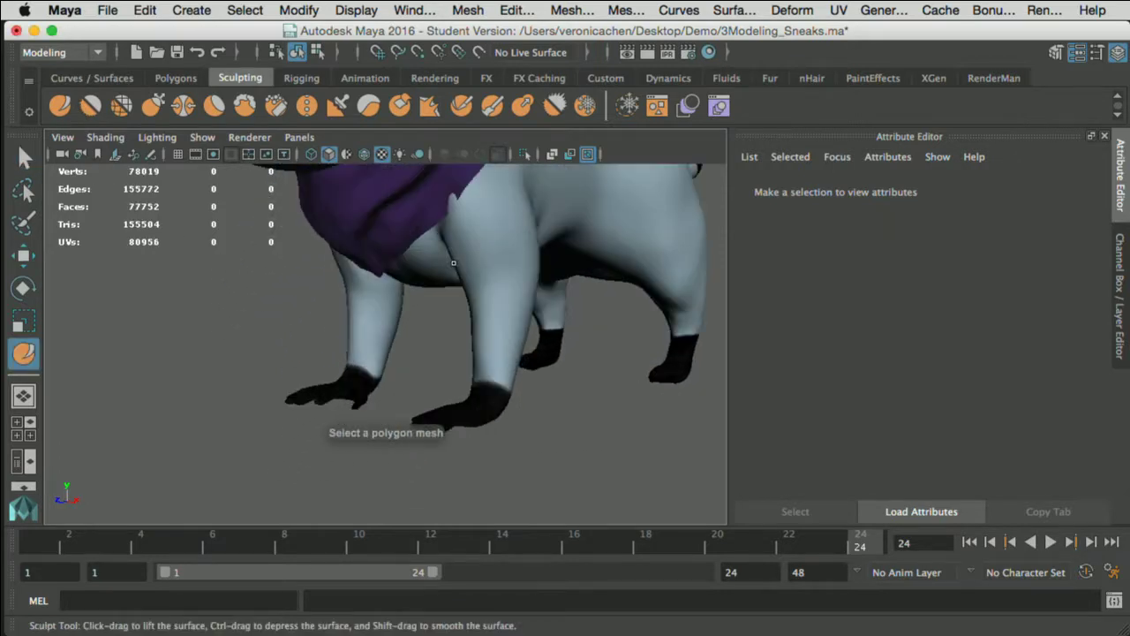
scroll(477, 251, down, 5)
scroll(378, 277, up, 3)
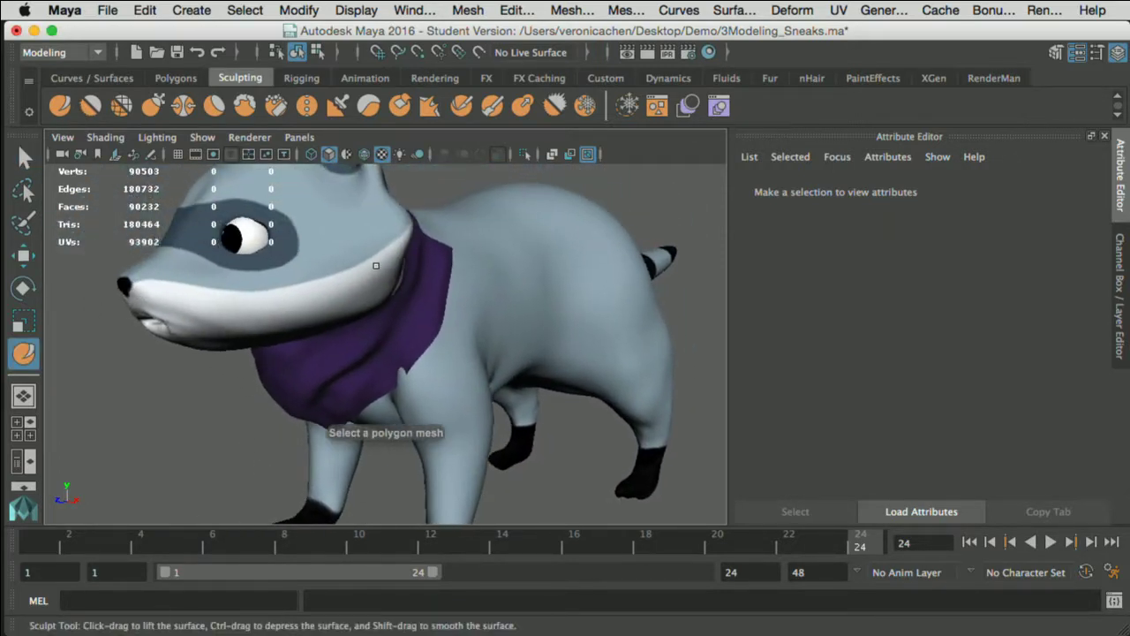
Step: Select the raccoon mesh for sculpting and reduce the Sculpt Tool's brush size to about 2.96
key(b)
drag(530, 429, 582, 429)
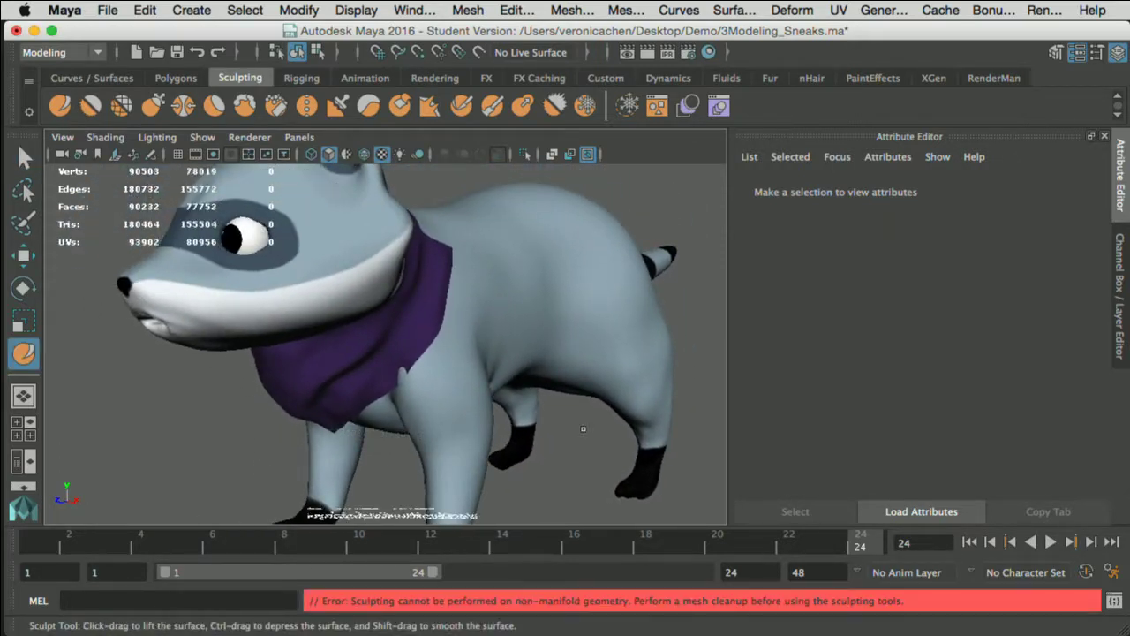
alt+middle_drag(403, 239, 446, 345)
scroll(444, 345, down, 3)
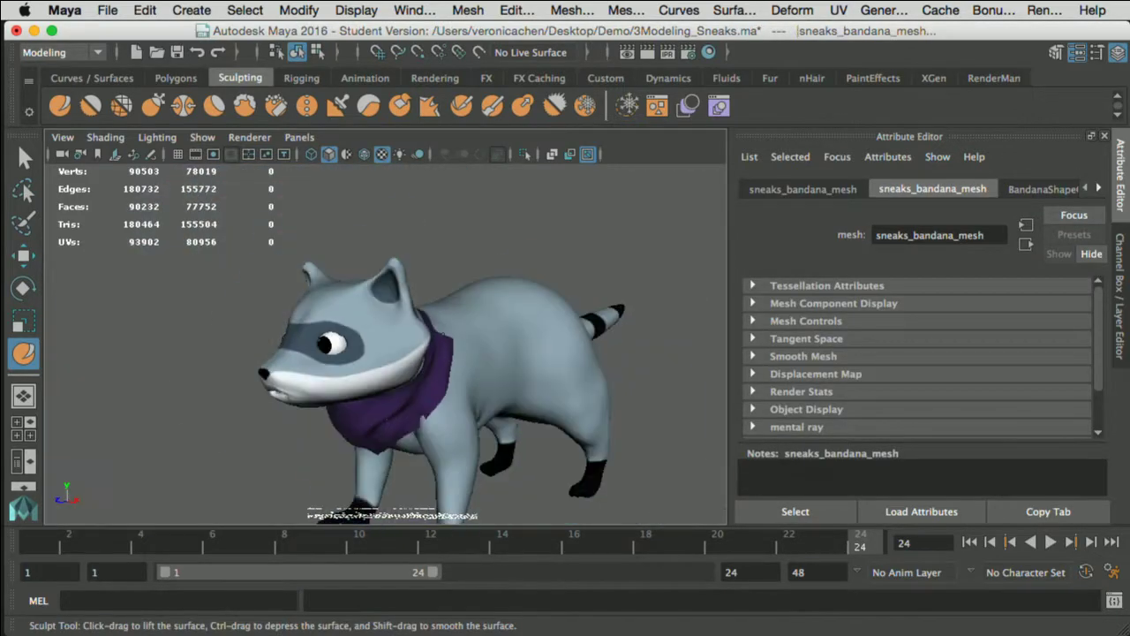
scroll(454, 343, down, 3)
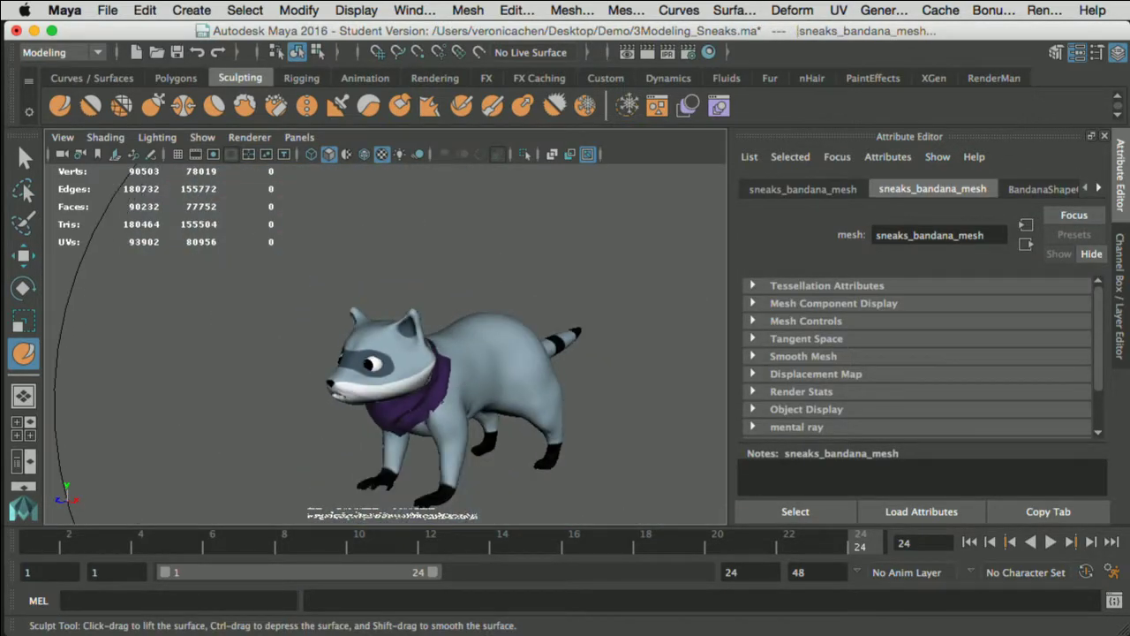
mouse_move(442, 397)
mouse_down()
mouse_move(341, 401)
mouse_move(192, 429)
mouse_up()
drag(442, 415, 436, 415)
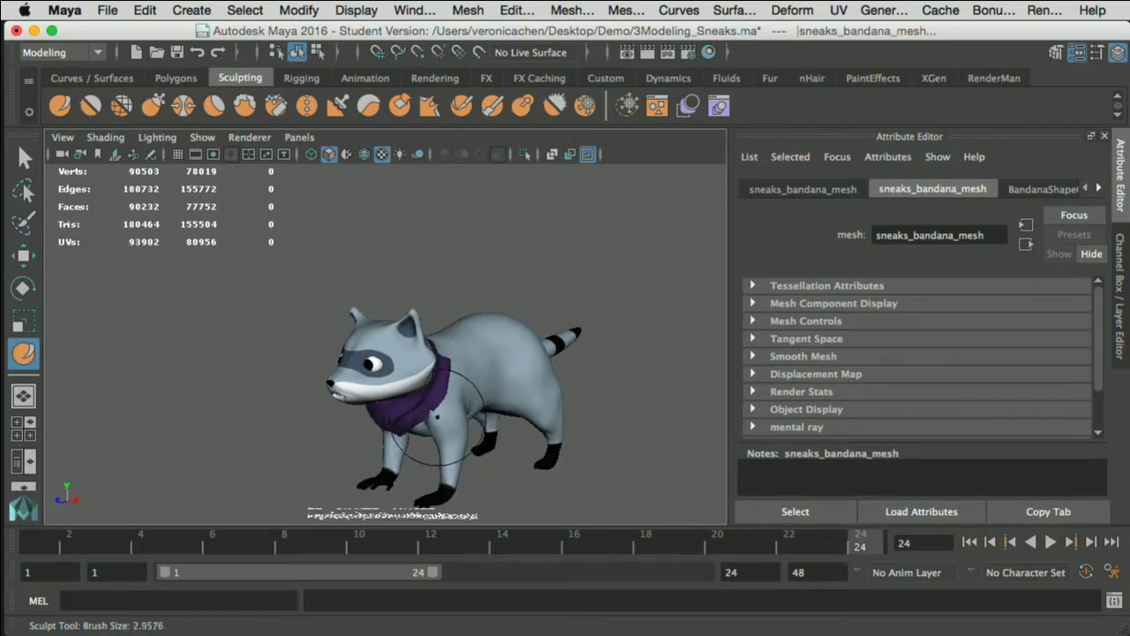
Step: Sculpt the brow above the raccoon's eye with a downward stroke and inspect the face from the front
mouse_move(410, 376)
alt+middle_down()
mouse_move(450, 418)
mouse_move(451, 335)
mouse_move(403, 289)
alt+middle_up()
scroll(436, 398, down, 2)
scroll(436, 398, up, 8)
scroll(450, 418, up, 8)
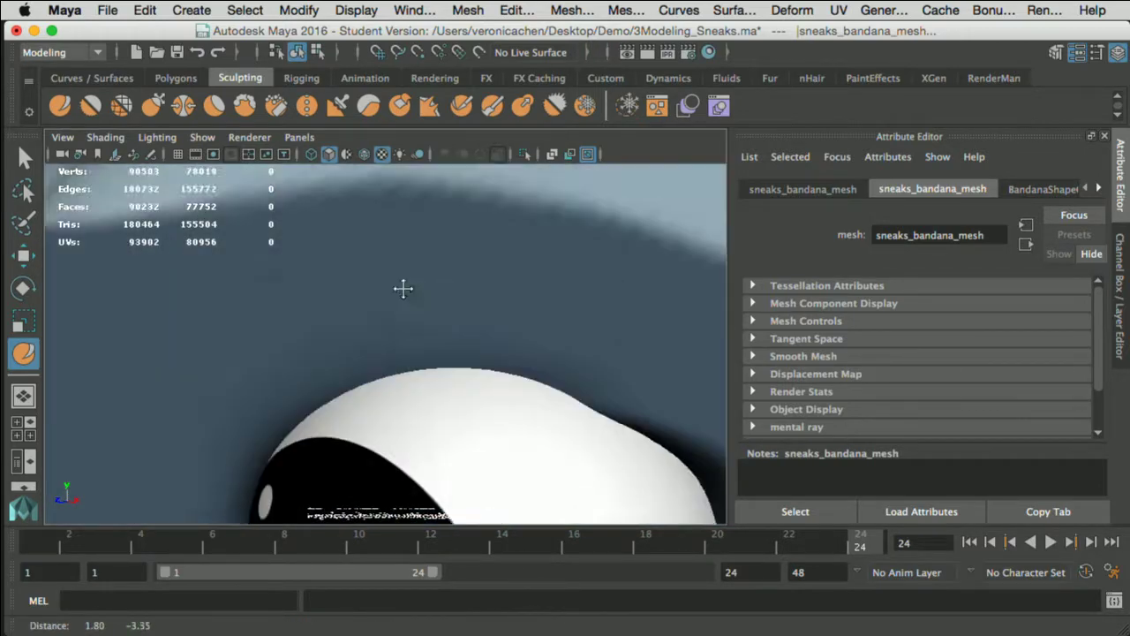
scroll(403, 289, down, 6)
mouse_move(419, 326)
mouse_down()
mouse_move(435, 318)
mouse_move(394, 330)
mouse_move(403, 398)
mouse_move(403, 376)
mouse_up()
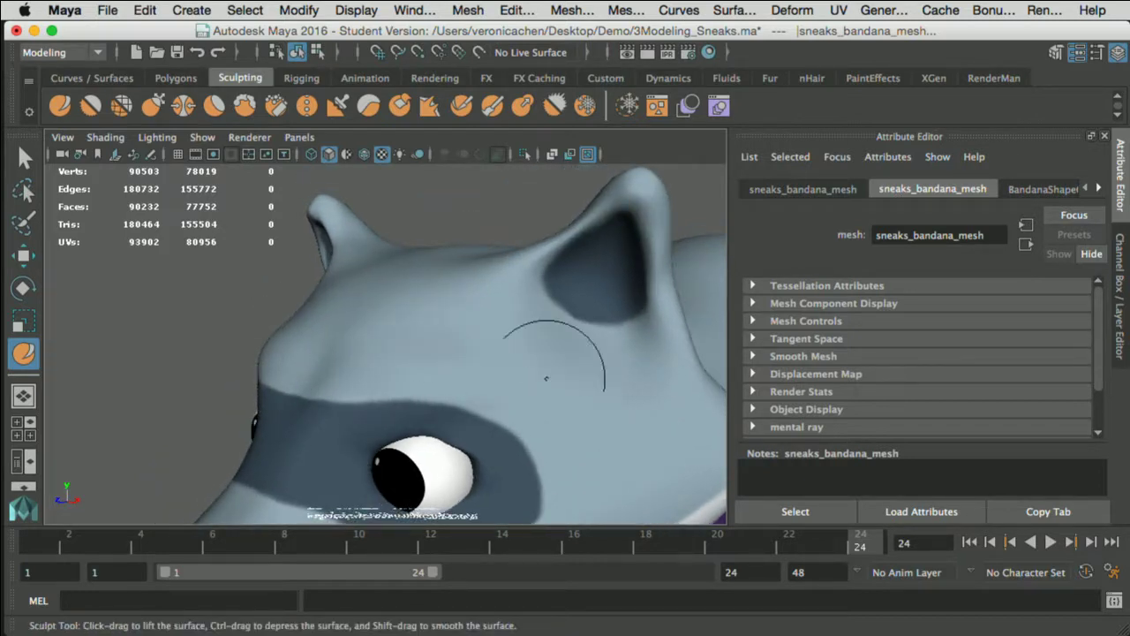
alt+middle_drag(551, 393, 502, 348)
alt+right_drag(502, 348, 415, 354)
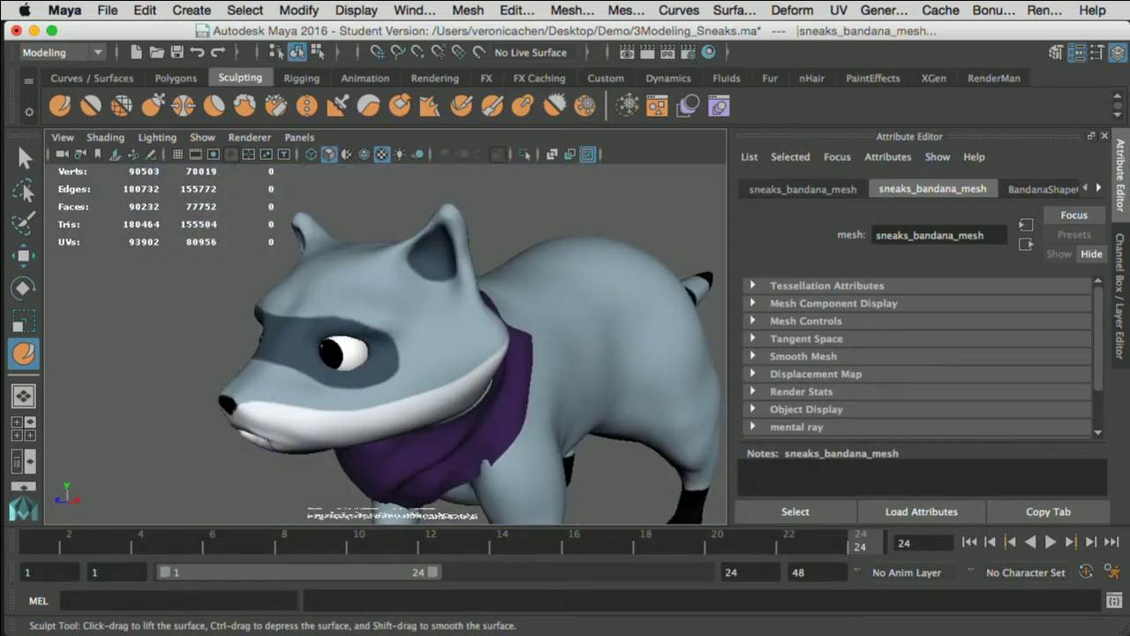
alt+middle_drag(440, 348, 427, 316)
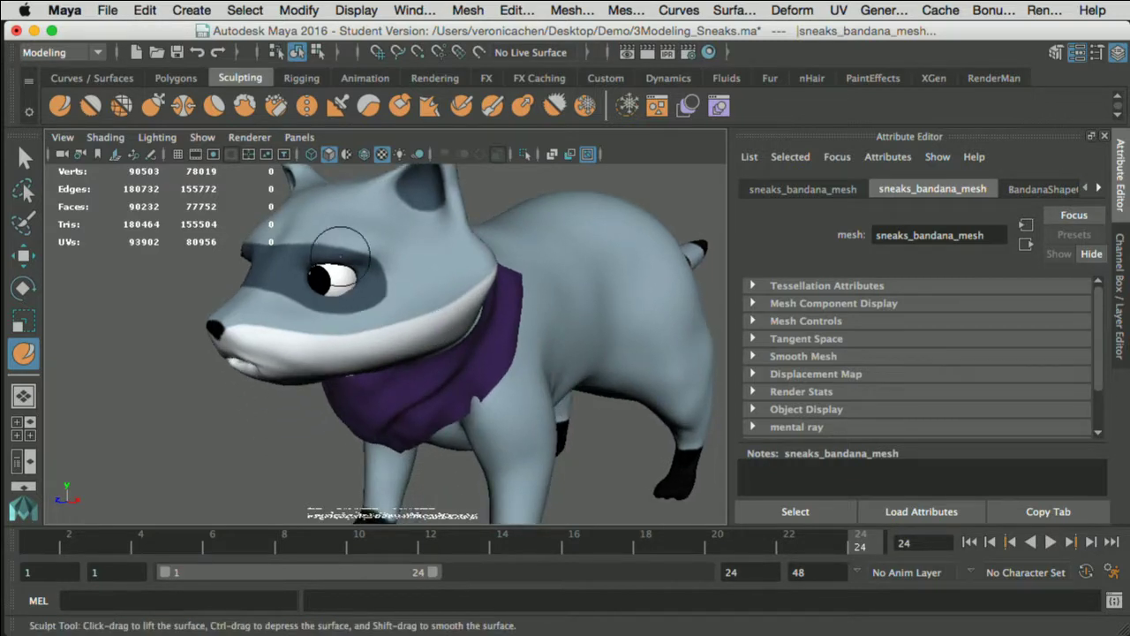
alt+drag(341, 251, 363, 237)
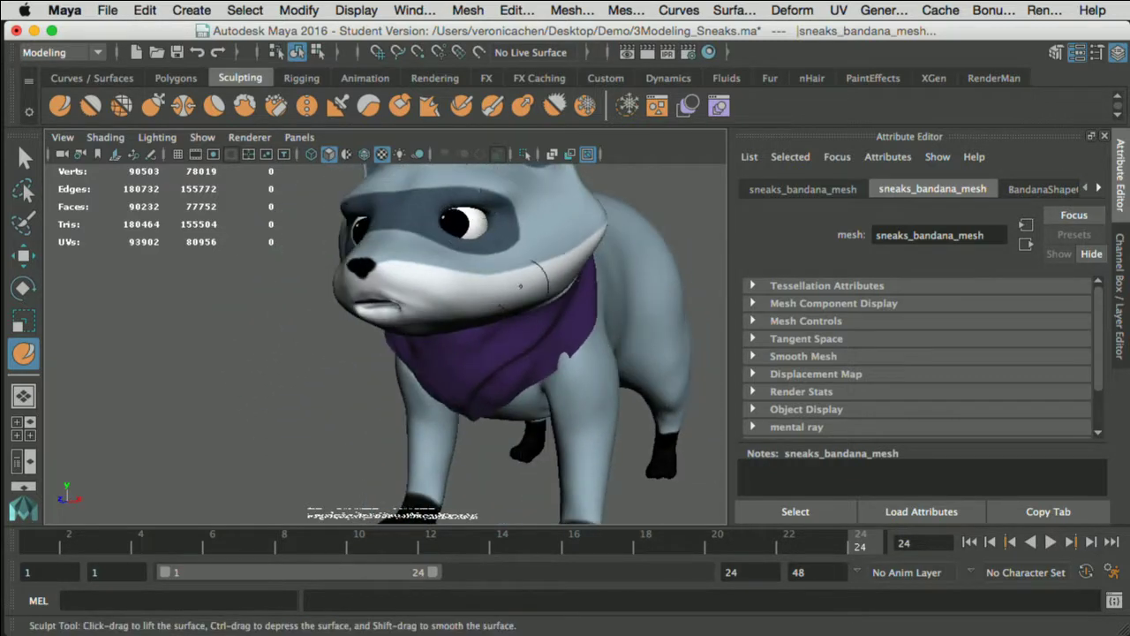
Step: Sculpt muscle form along the raccoon's left front leg and smooth the surface
alt+drag(520, 280, 485, 287)
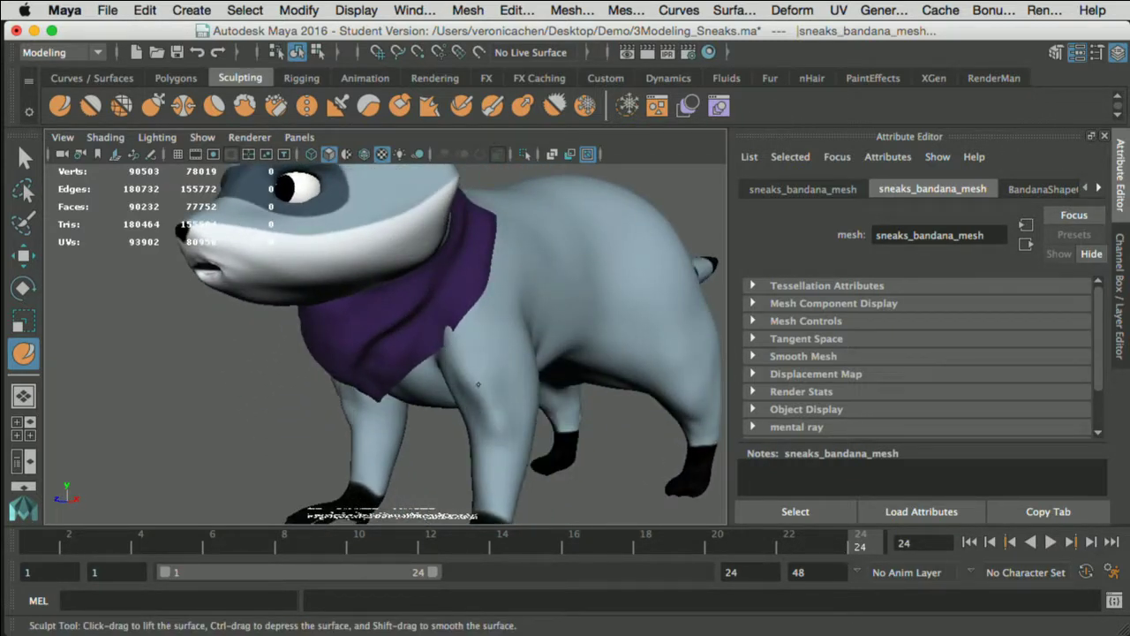
drag(505, 442, 494, 400)
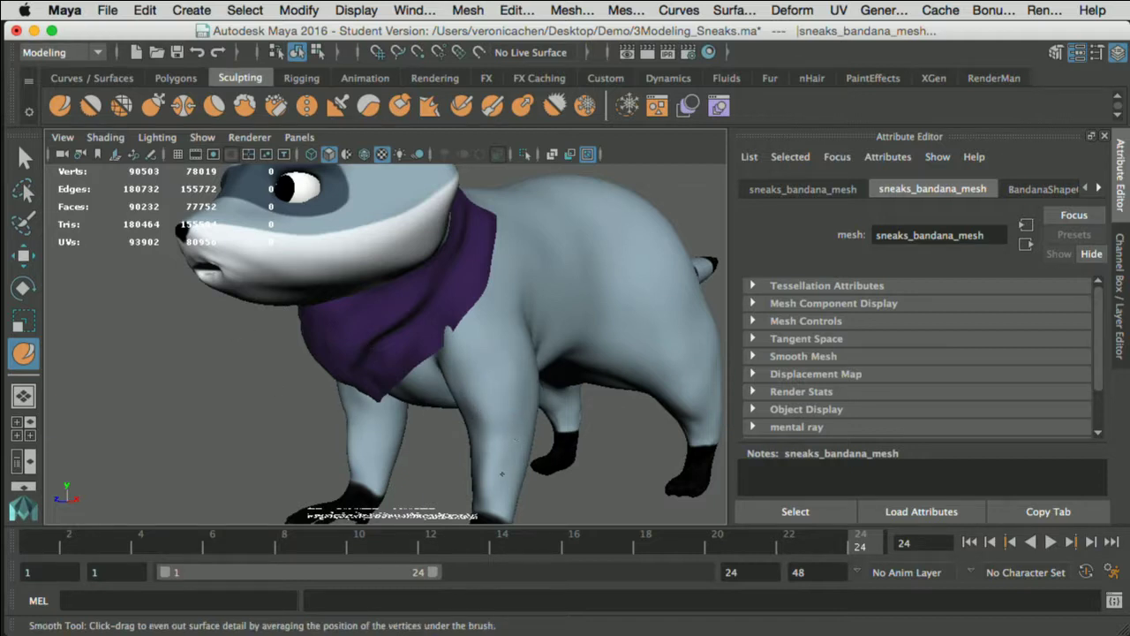
key(y)
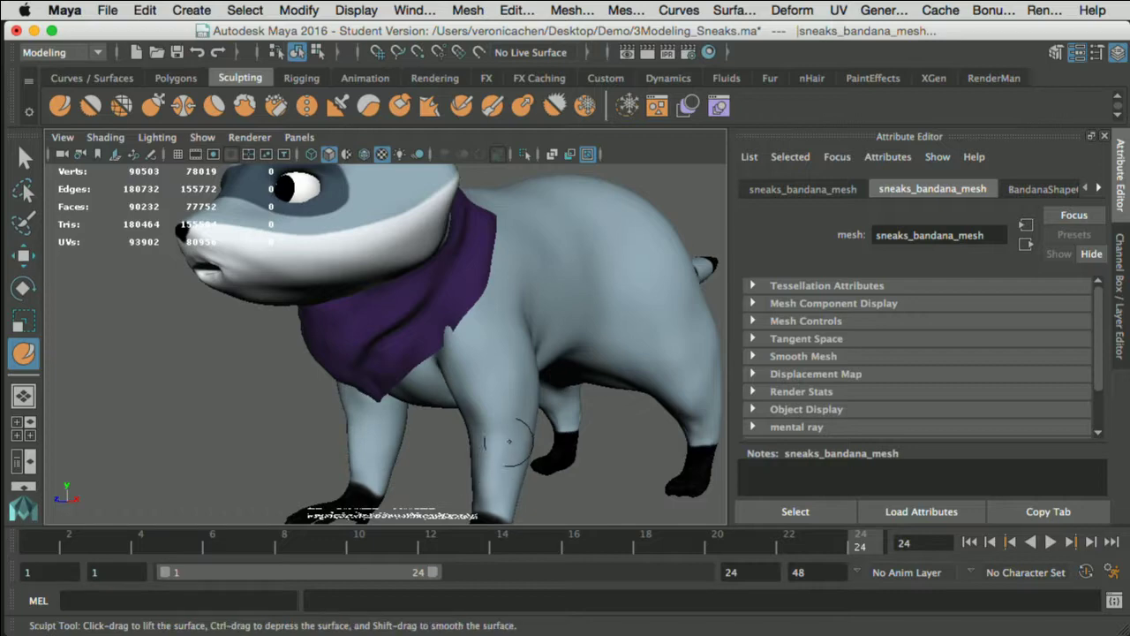
alt+drag(509, 442, 468, 444)
mouse_move(389, 408)
mouse_down()
mouse_move(379, 412)
mouse_move(379, 477)
mouse_move(361, 407)
mouse_move(354, 477)
mouse_up()
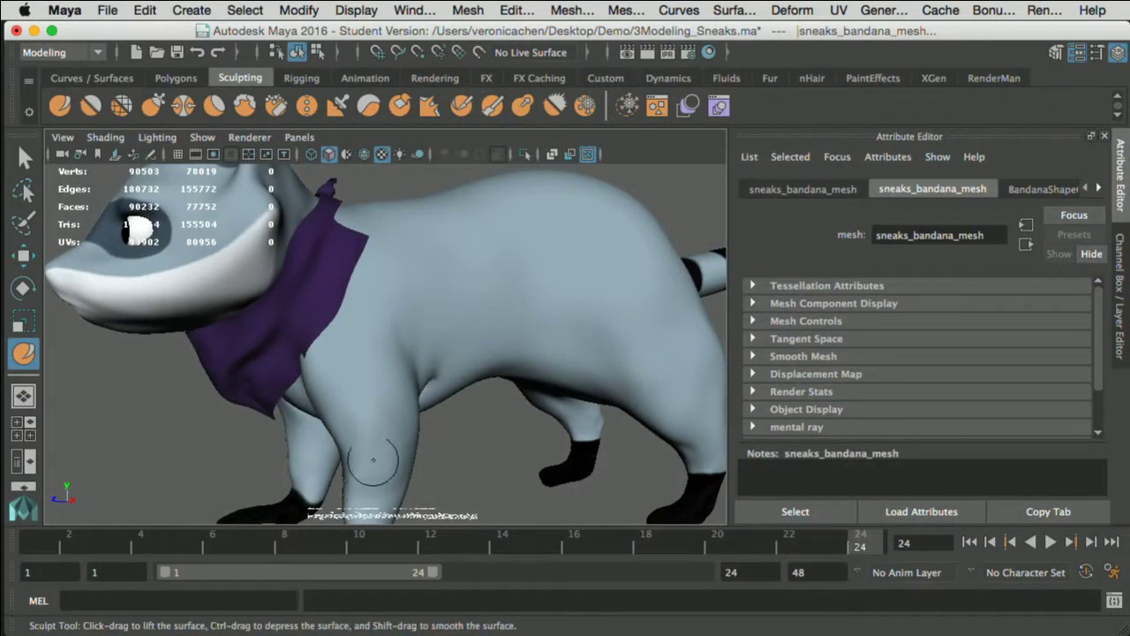
Step: Sculpt the brow area above the raccoon's eyes with another short stroke and smooth the surface
alt+drag(379, 464, 426, 456)
mouse_move(322, 278)
mouse_down()
mouse_move(345, 281)
mouse_move(257, 284)
mouse_move(313, 298)
mouse_move(296, 306)
mouse_up()
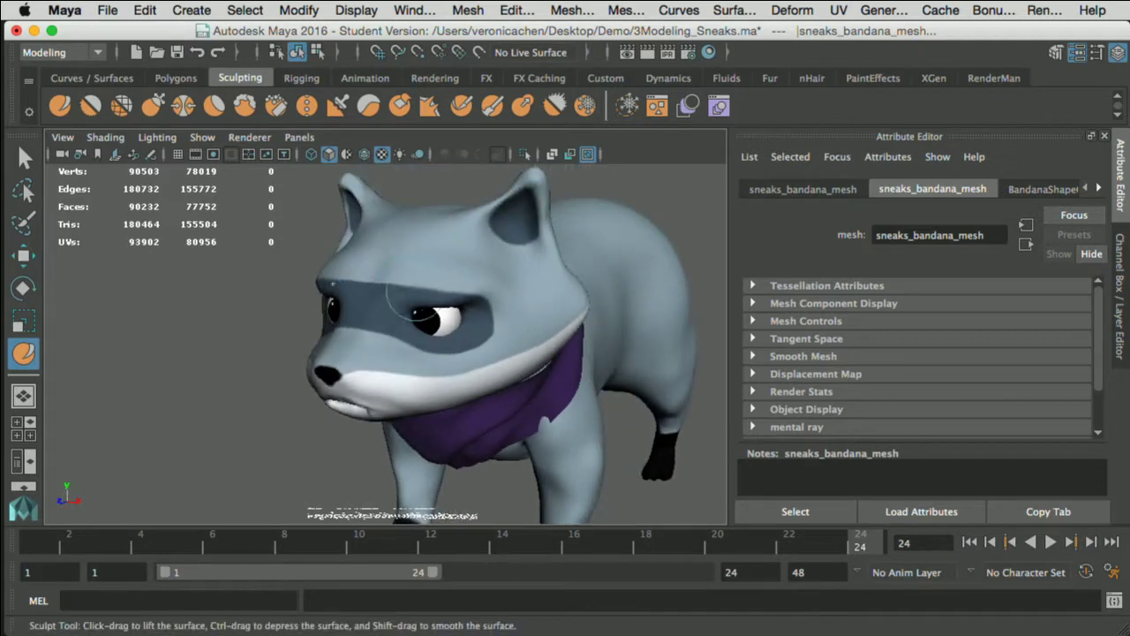
key(shift)
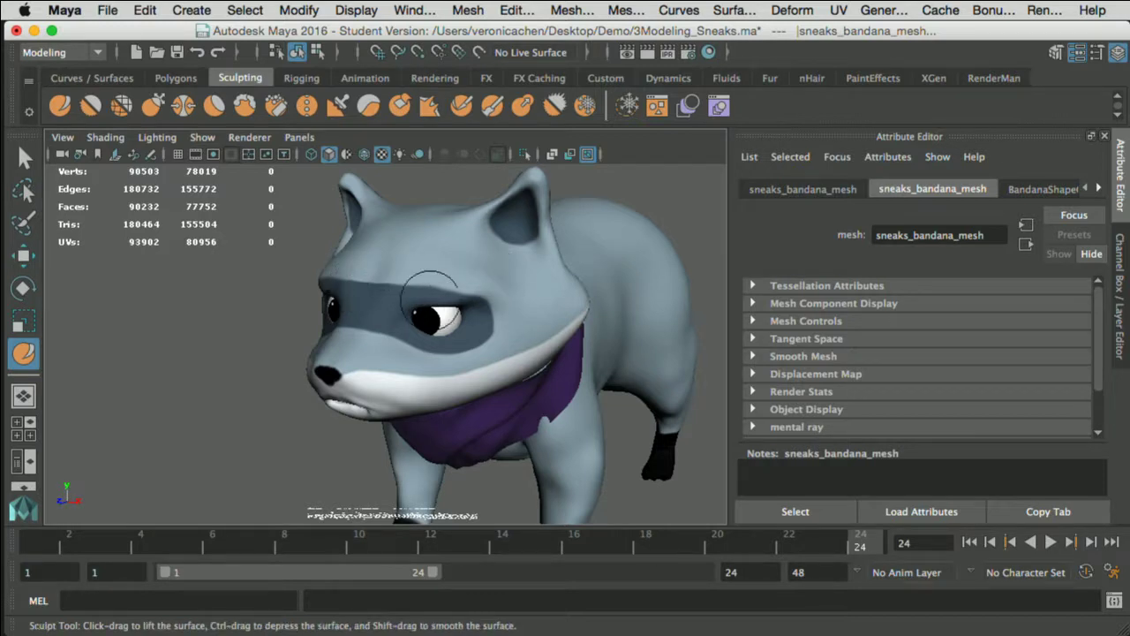
mouse_move(429, 299)
alt+mouse_down()
mouse_move(497, 277)
mouse_move(514, 343)
alt+mouse_up()
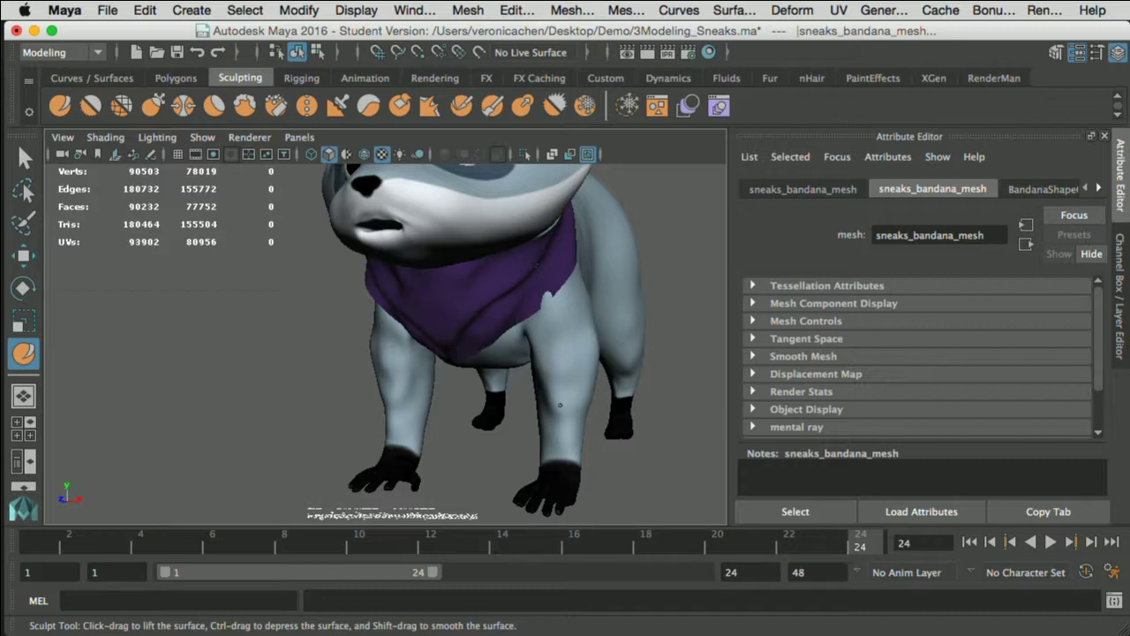
key(shift)
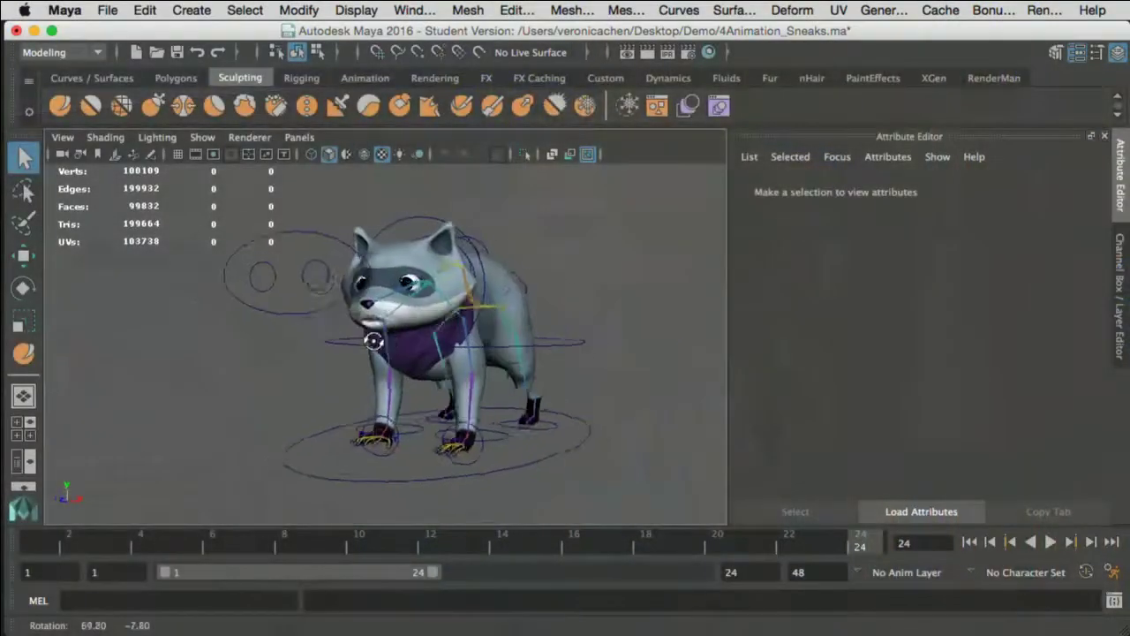
Step: Examine the rig by selecting the raccoon's head control and one eye control, then clear the selection
alt+drag(389, 335, 330, 336)
click(442, 252)
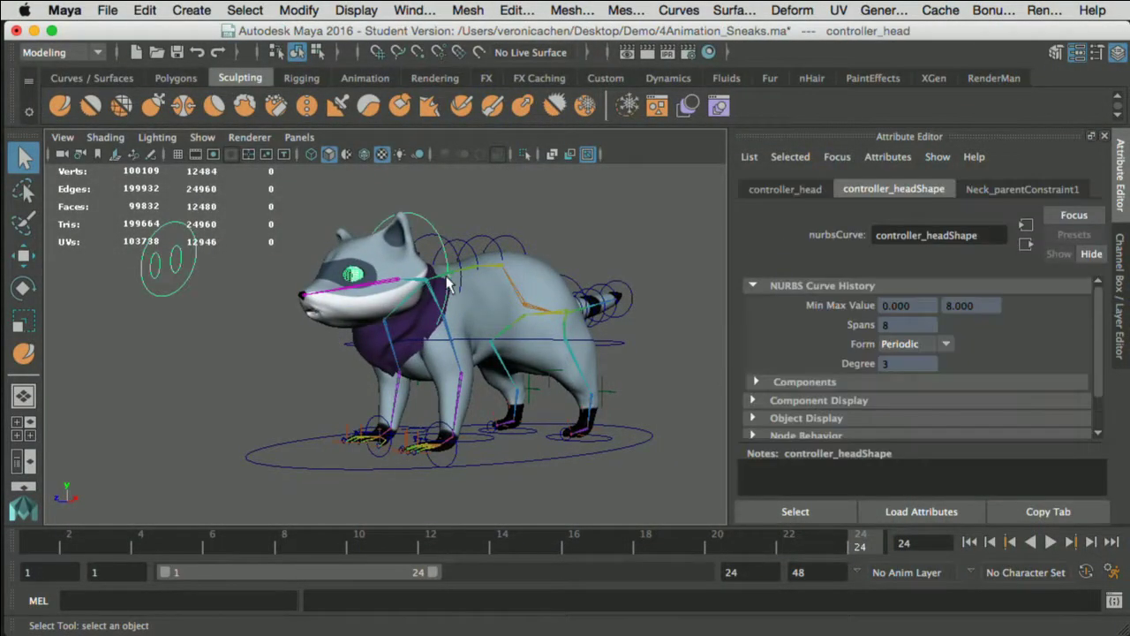
alt+drag(448, 281, 371, 304)
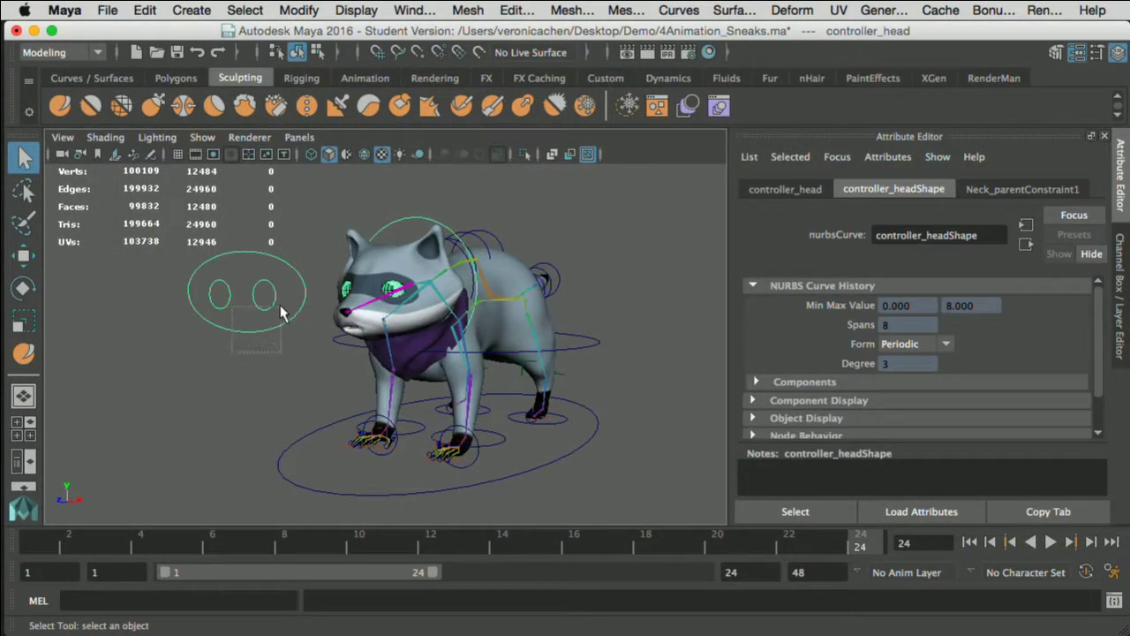
click(280, 304)
key(w)
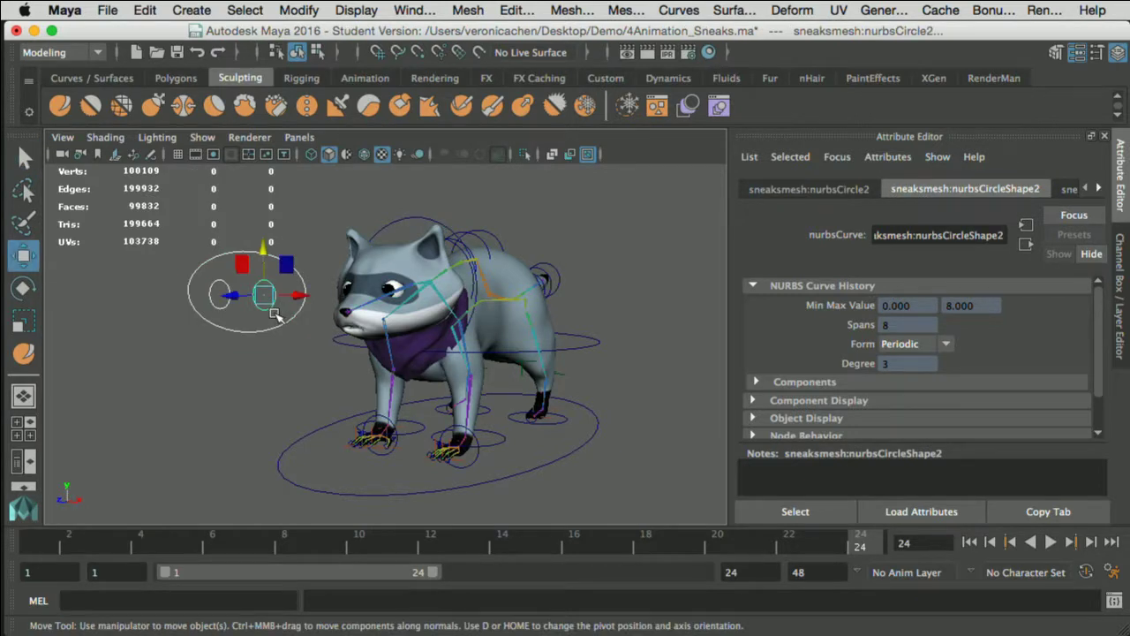
click(258, 362)
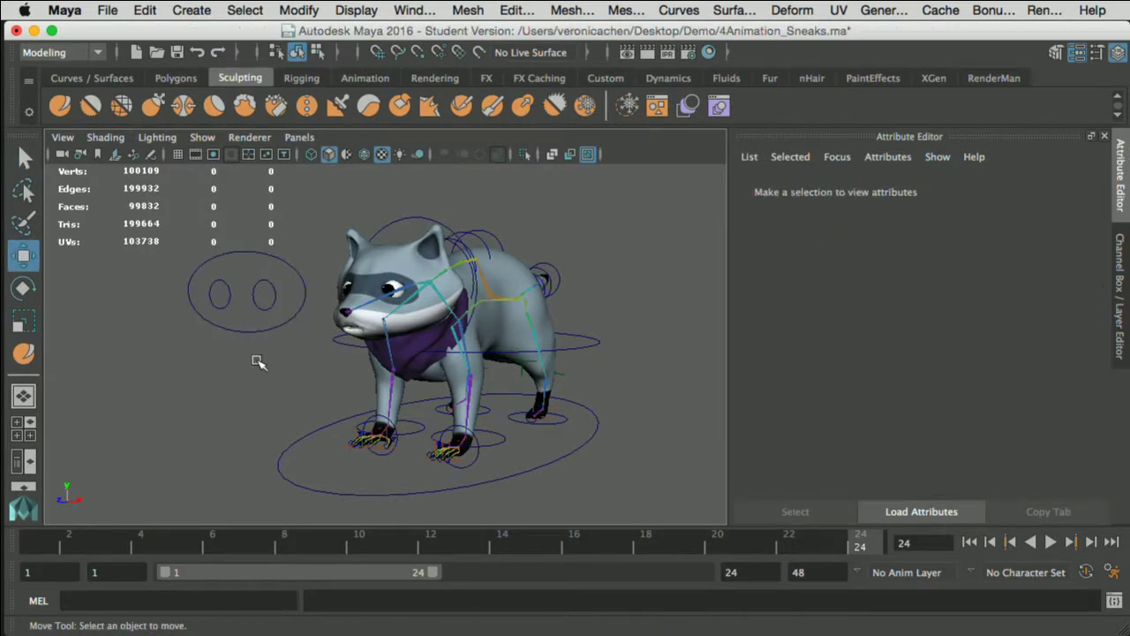
alt+drag(275, 362, 300, 357)
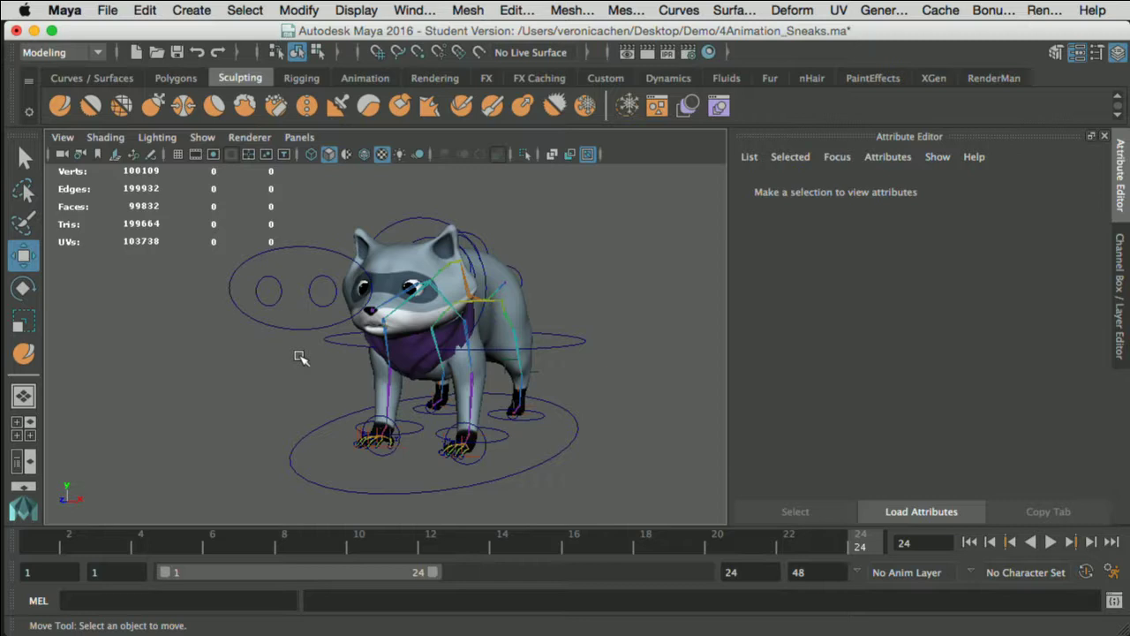
Step: Move the right arm control to reposition the front paw at about X -3.8, Y 0.6, Z 4.1 cm
click(408, 430)
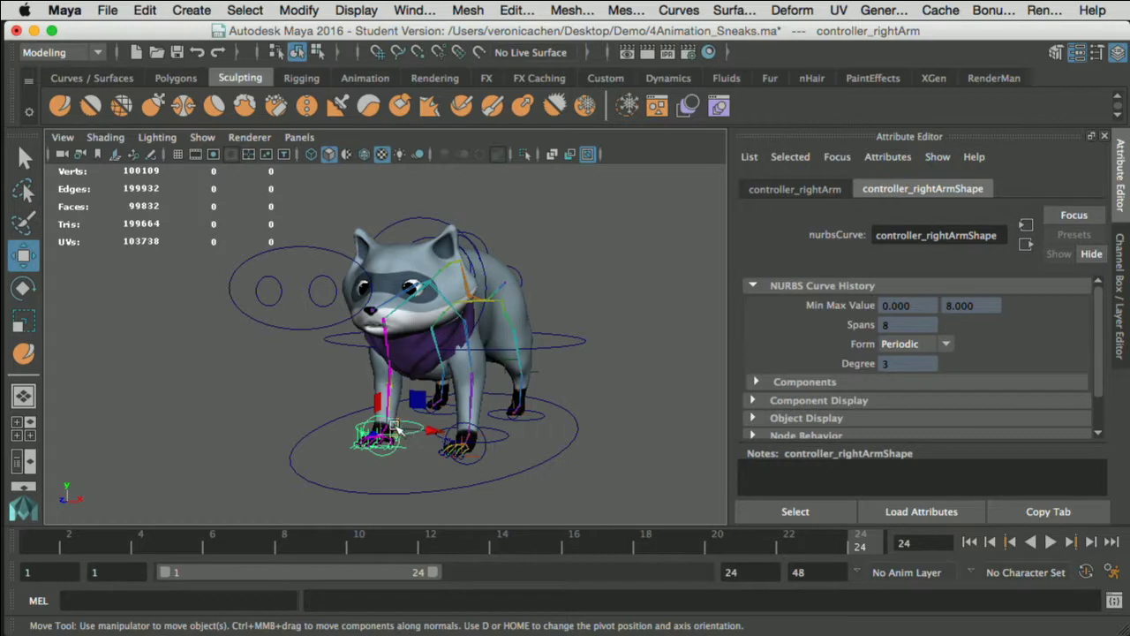
alt+drag(396, 430, 339, 423)
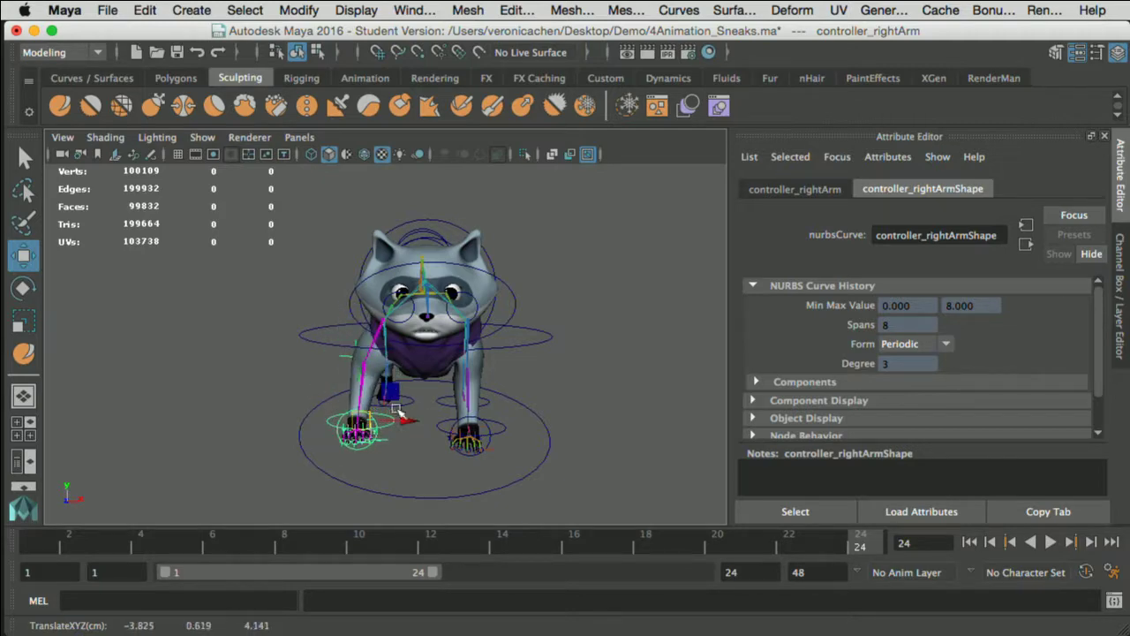
alt+drag(477, 357, 378, 380)
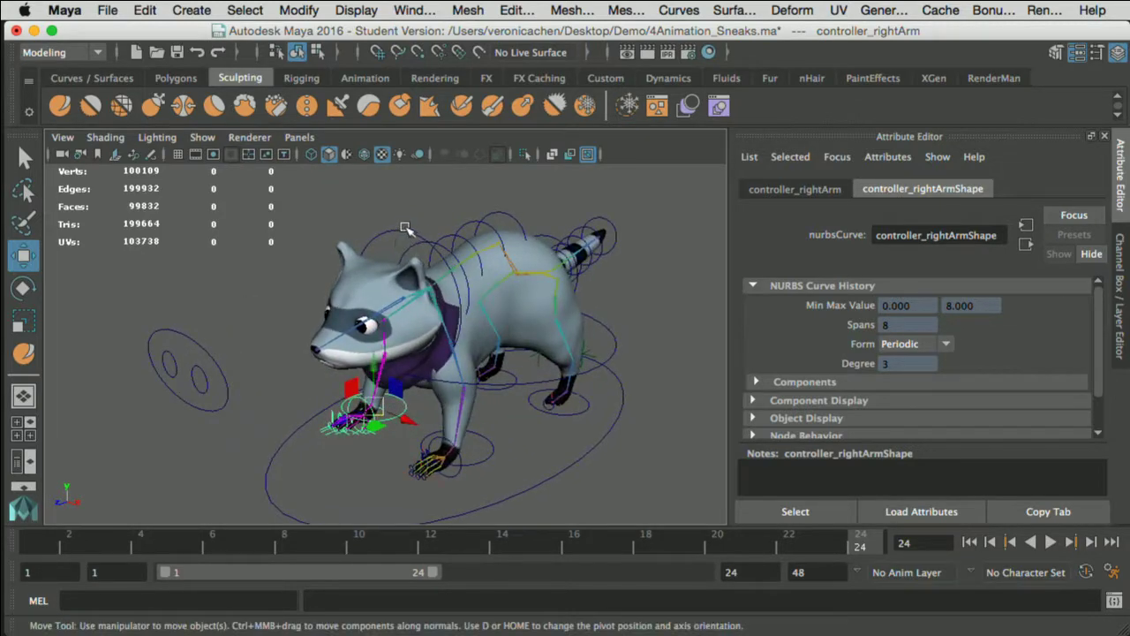
Step: Try stretching the raccoon's neck by moving the head control far upward and forward
click(407, 233)
scroll(433, 307, down, 3)
scroll(433, 307, down, 3)
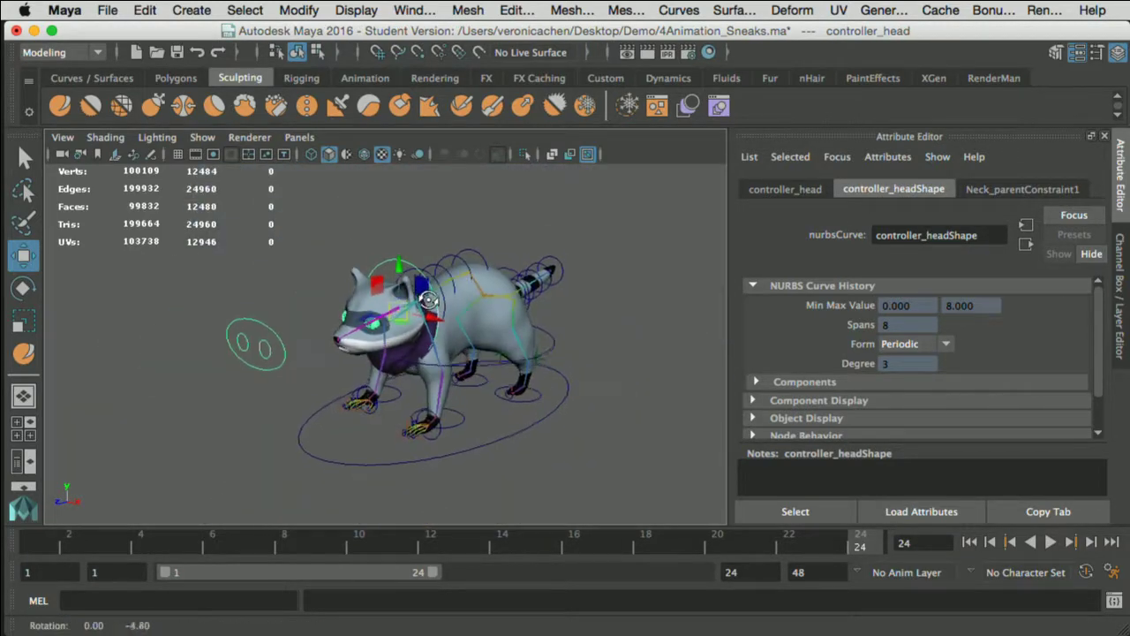
drag(399, 328, 380, 177)
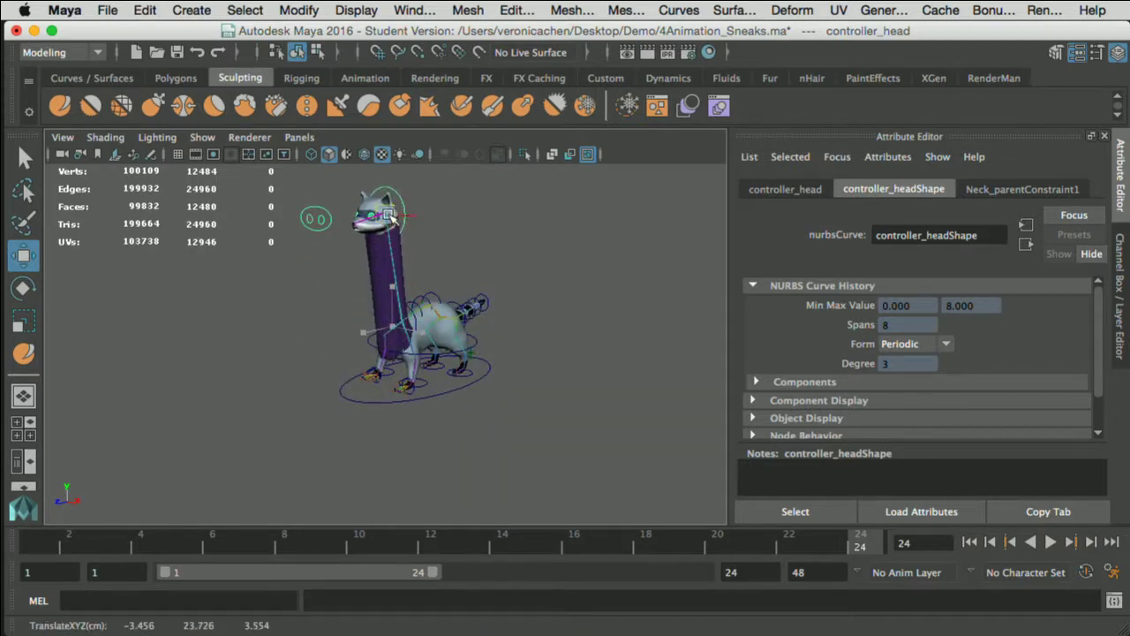
alt+drag(424, 214, 595, 224)
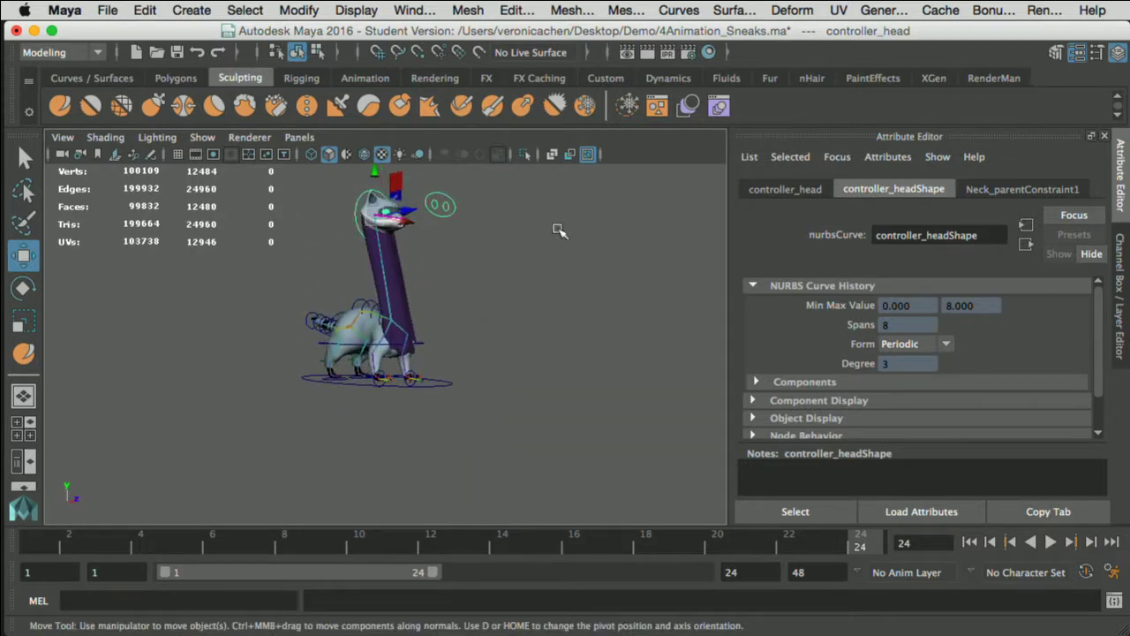
alt+drag(477, 272, 573, 257)
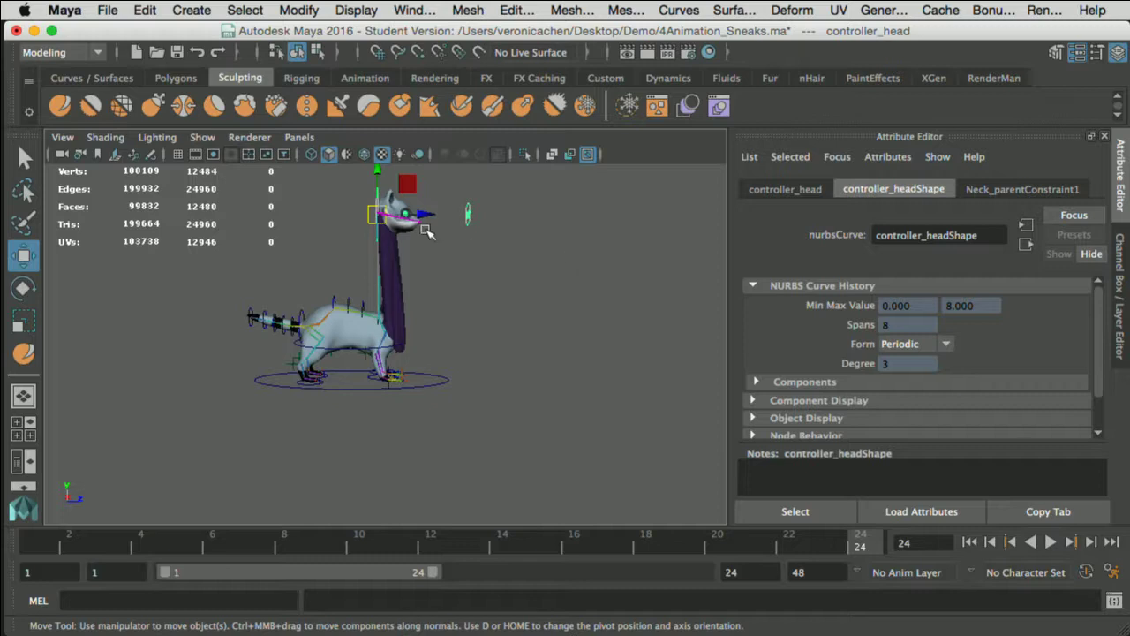
drag(375, 216, 497, 209)
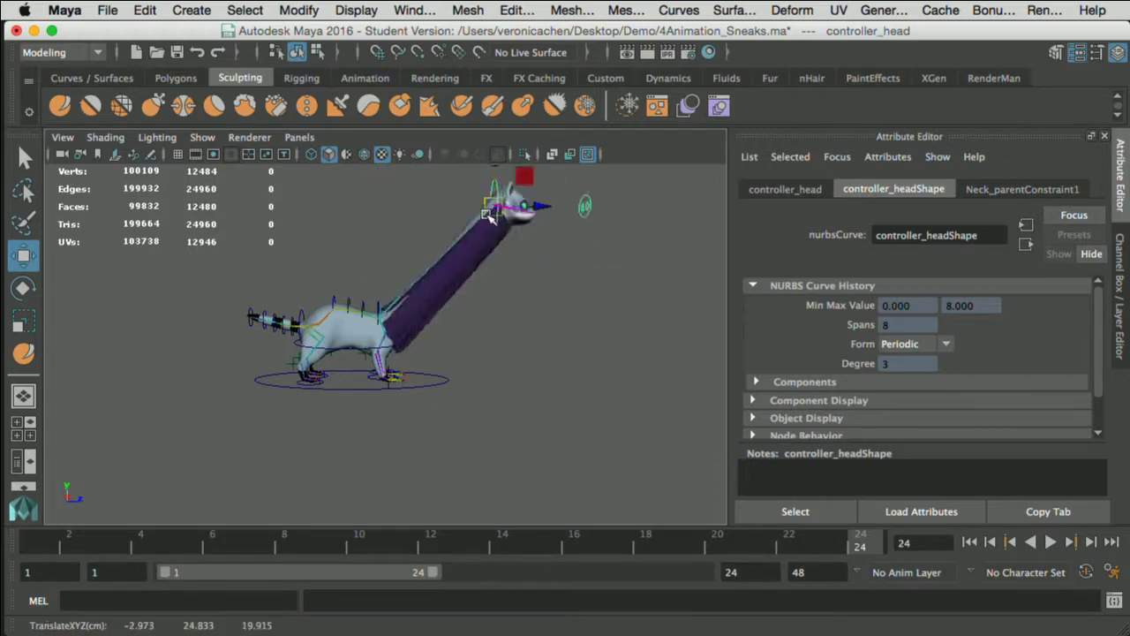
Step: Undo both moves of the head control
key(super+z)
key(super+z)
alt+drag(532, 257, 401, 276)
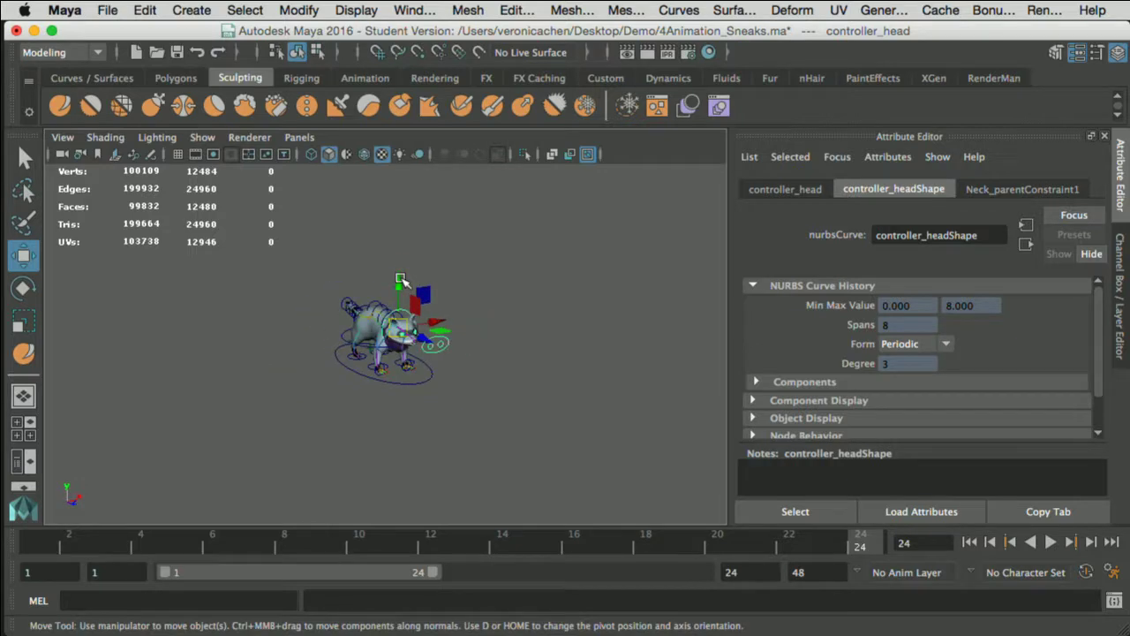
scroll(401, 283, up, 5)
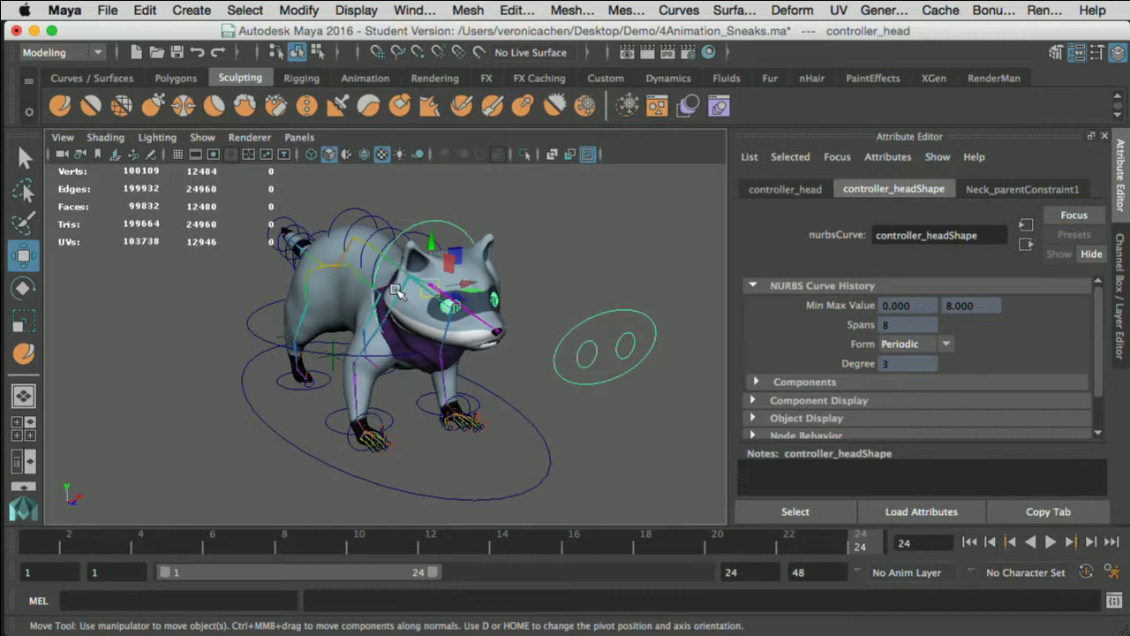
Step: Select the centre-of-gravity control around the raccoon's body and set a keyframe for it at frame 1
alt+drag(575, 286, 546, 274)
click(574, 352)
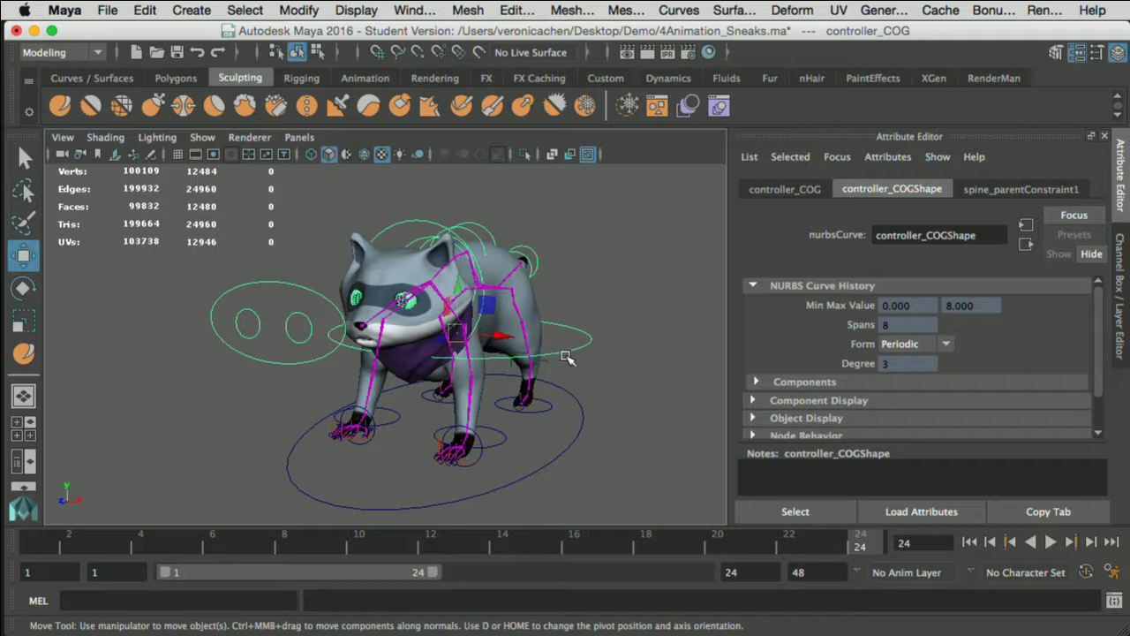
alt+drag(555, 366, 564, 357)
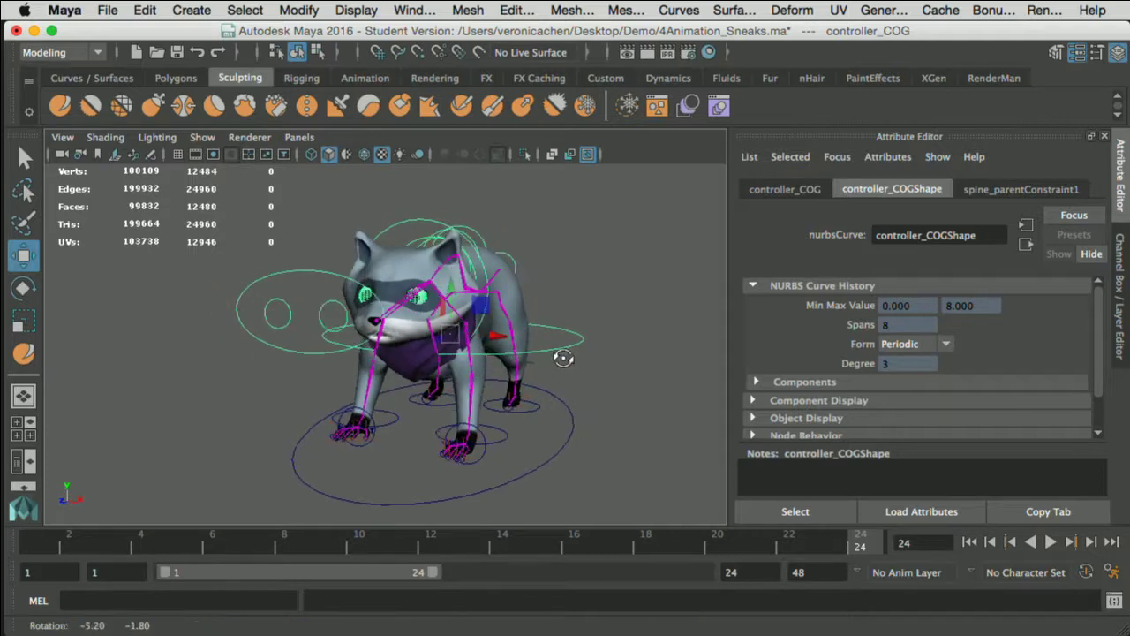
click(44, 544)
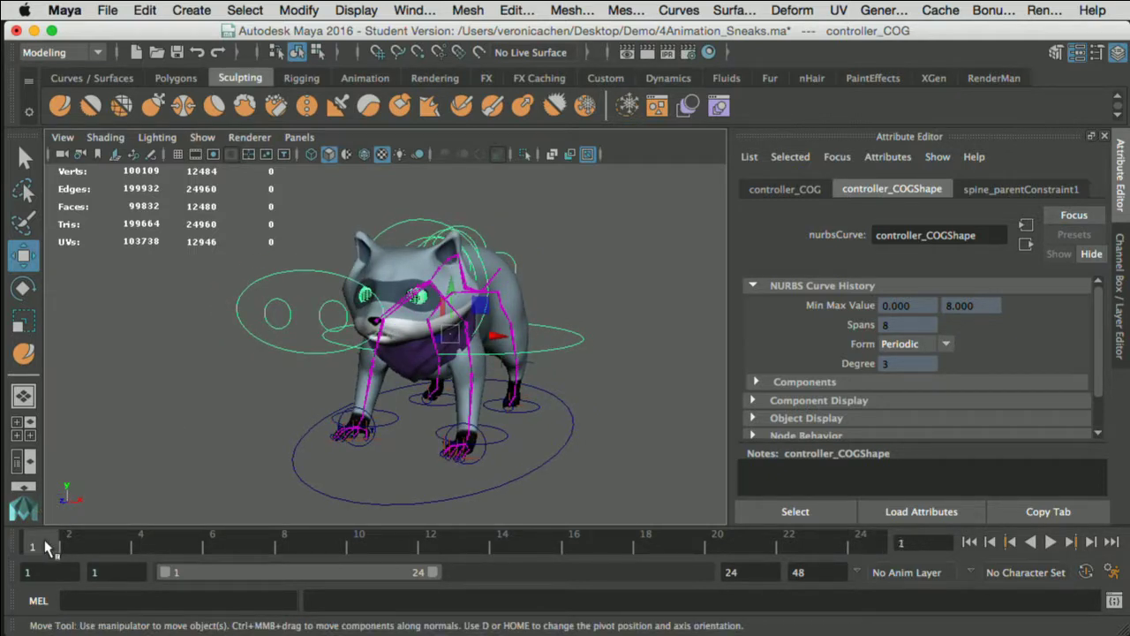
key(s)
Step: Tilt the body sideways with the centre-of-gravity control at frame 12, keyframe it, and play back the animation
drag(48, 542, 455, 534)
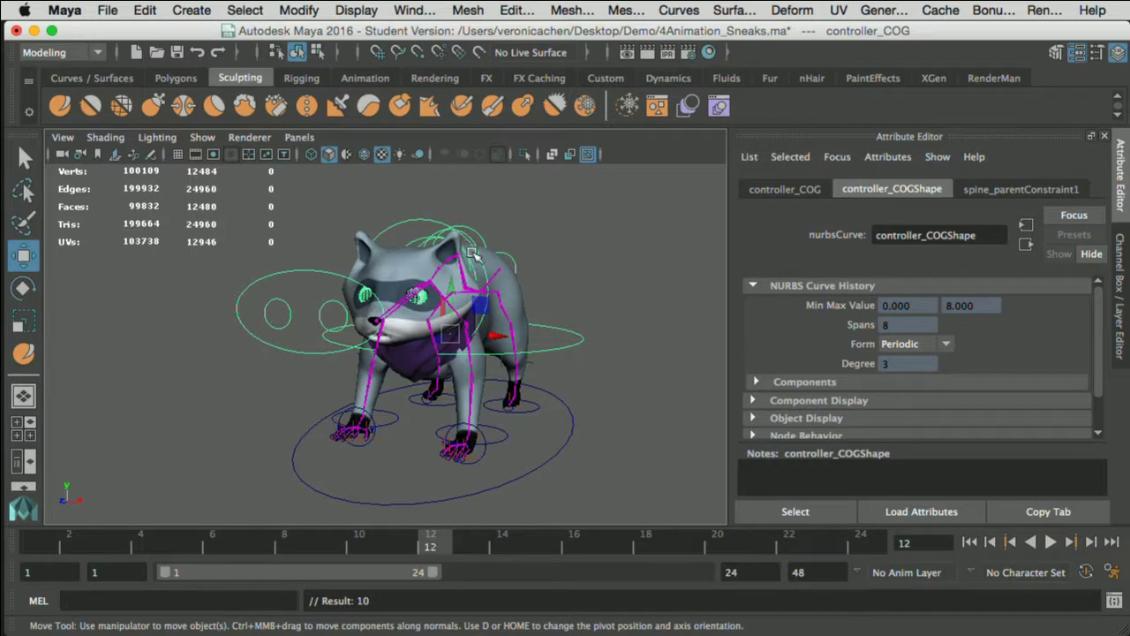
key(e)
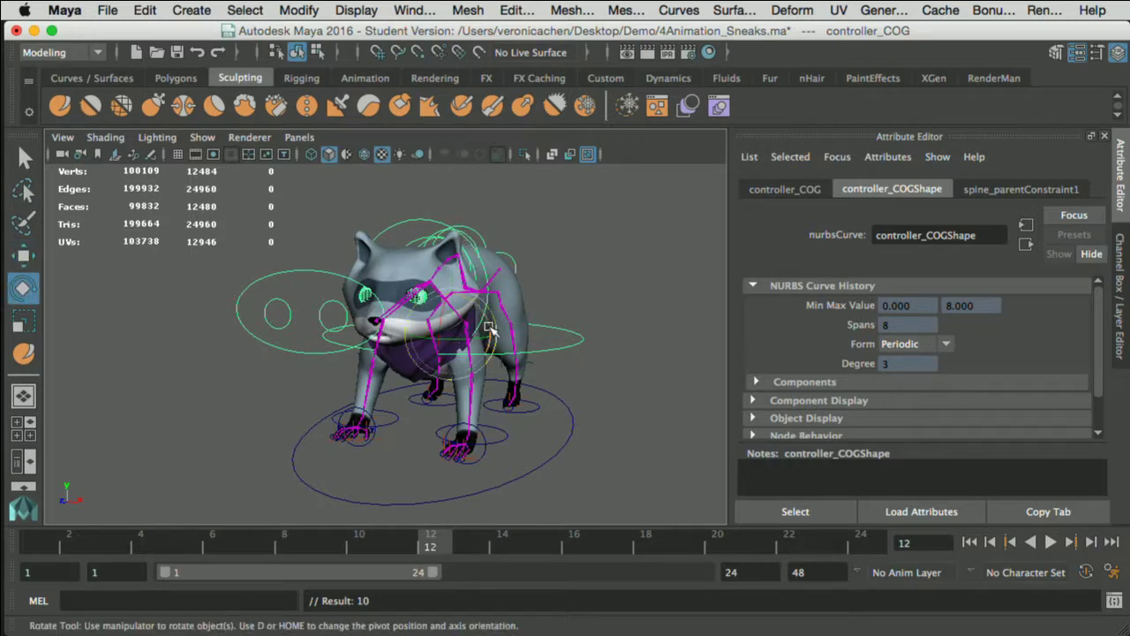
drag(490, 328, 481, 316)
key(s)
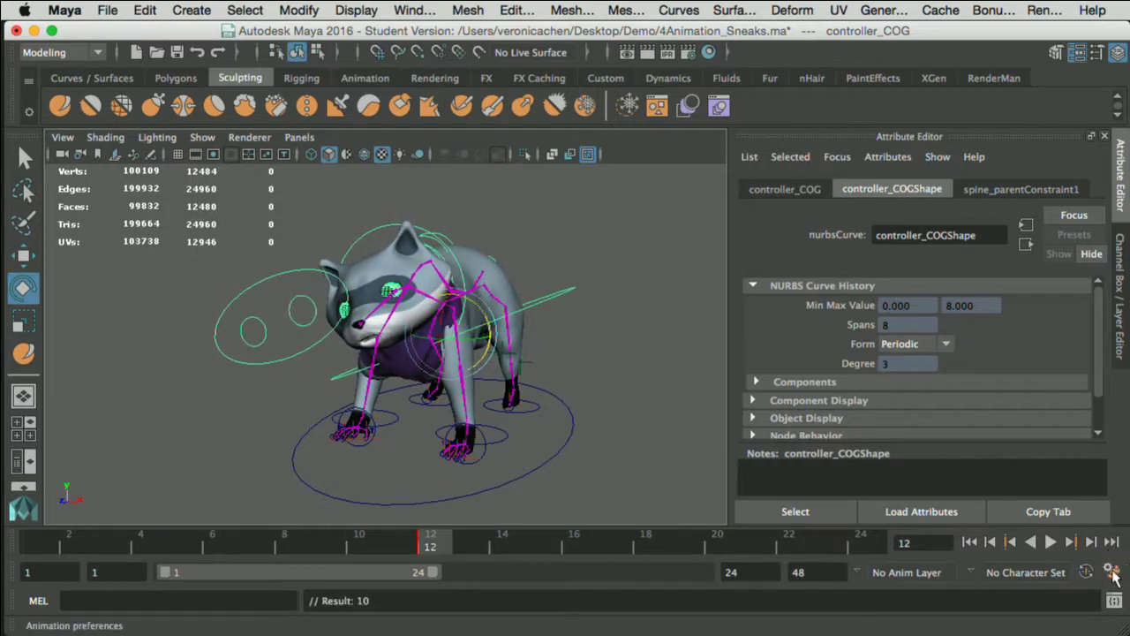
click(1052, 542)
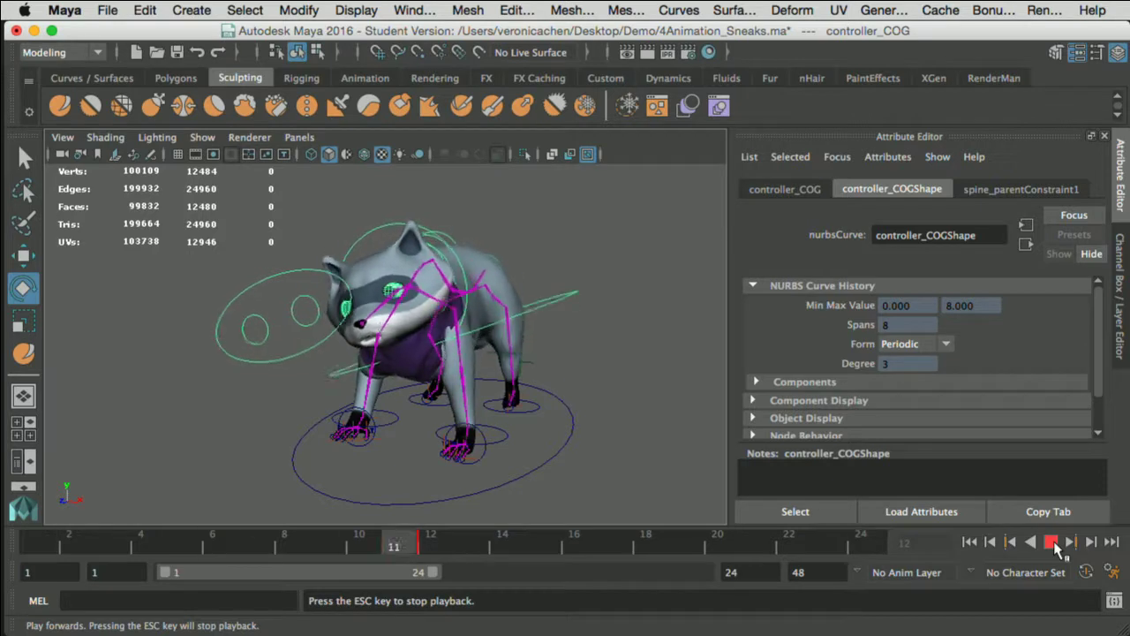
click(1052, 543)
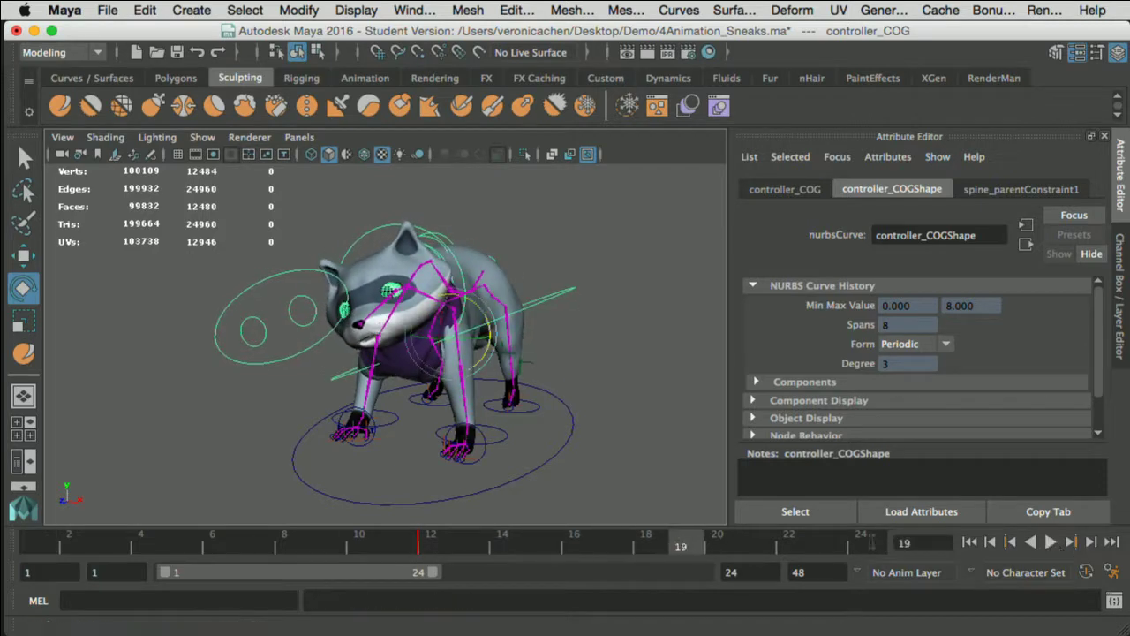
Step: At frame 12, raise the left arm control out to the side at about X 7.8, Y 6.4, Z 4.1 cm and keyframe it
click(496, 444)
click(415, 545)
key(alt+v)
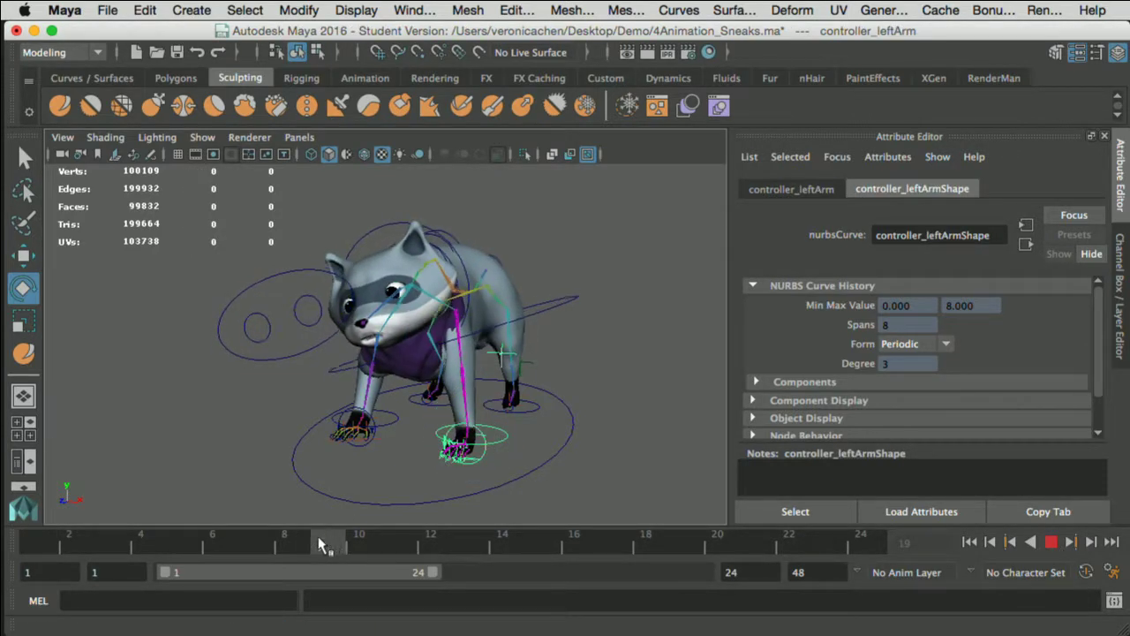
mouse_move(418, 536)
mouse_down()
mouse_move(429, 545)
mouse_move(193, 530)
mouse_move(298, 555)
mouse_move(442, 553)
mouse_up()
key(w)
drag(460, 439, 418, 414)
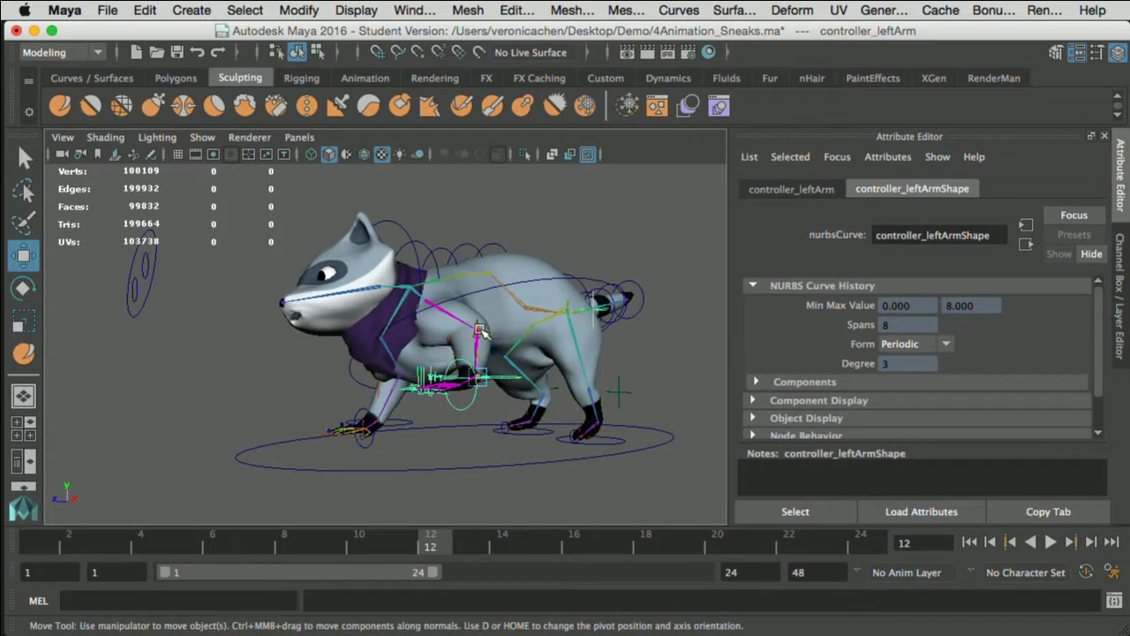
drag(488, 346, 565, 327)
key(e)
key(w)
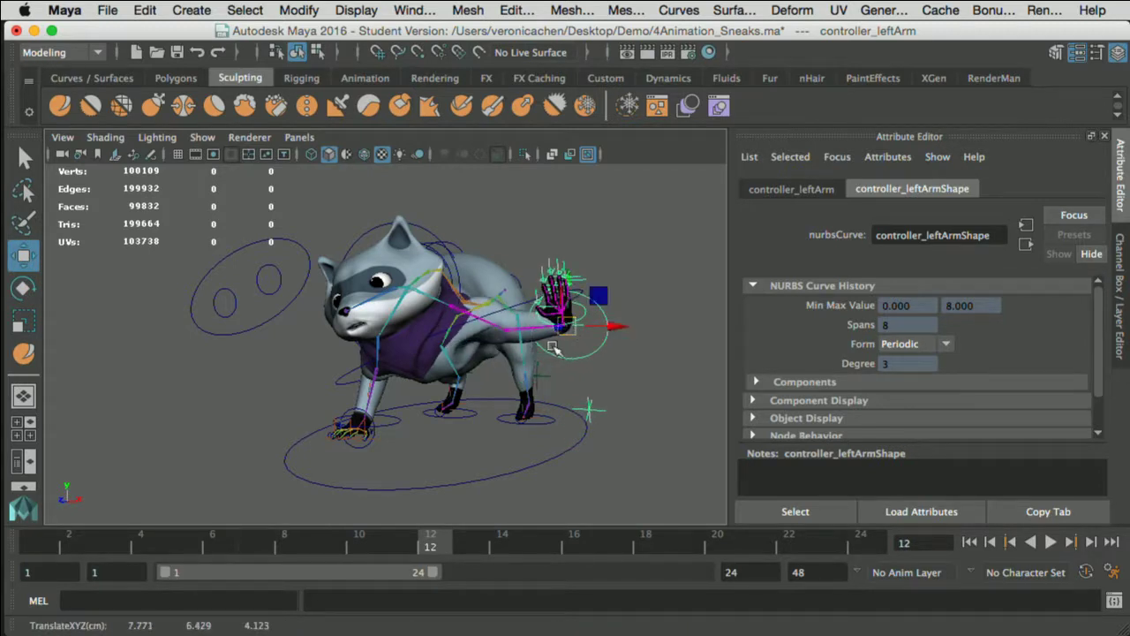
key(s)
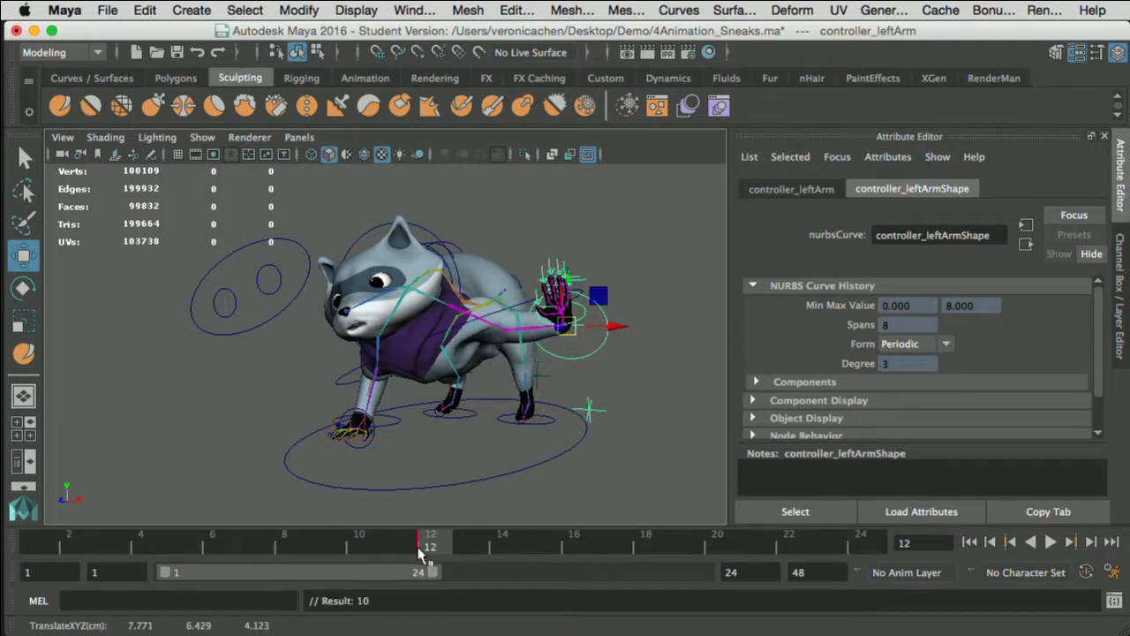
Step: Move the left arm control's keyframe from frame 12 to frame 18 and play back the animation
click(1051, 542)
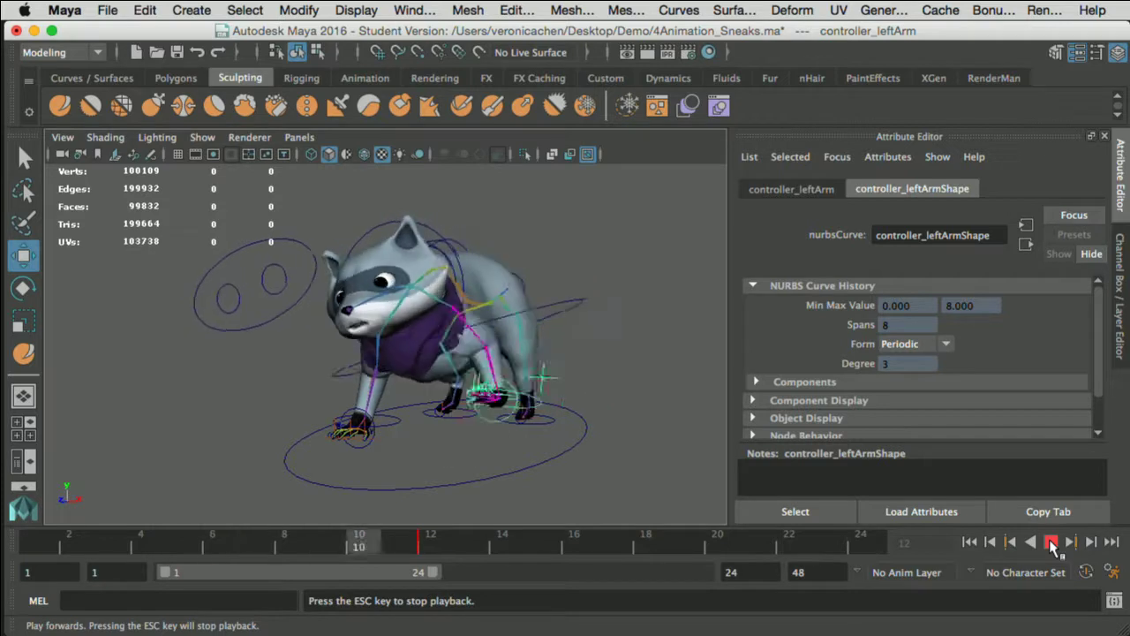
click(1051, 542)
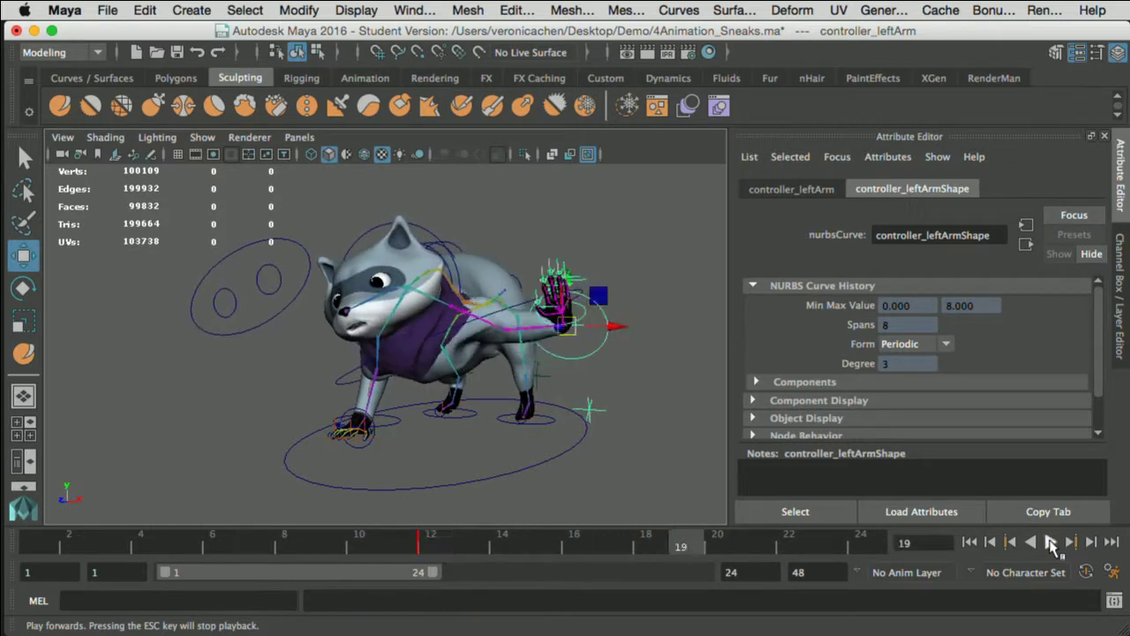
shift+click(427, 547)
drag(444, 549, 664, 549)
click(430, 541)
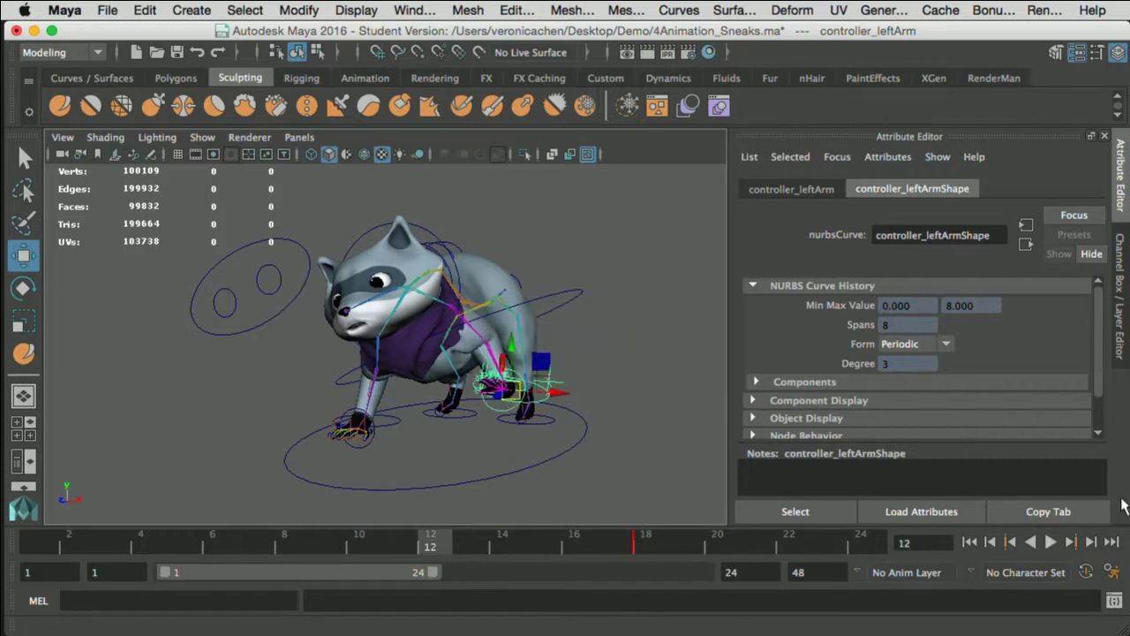
click(1051, 542)
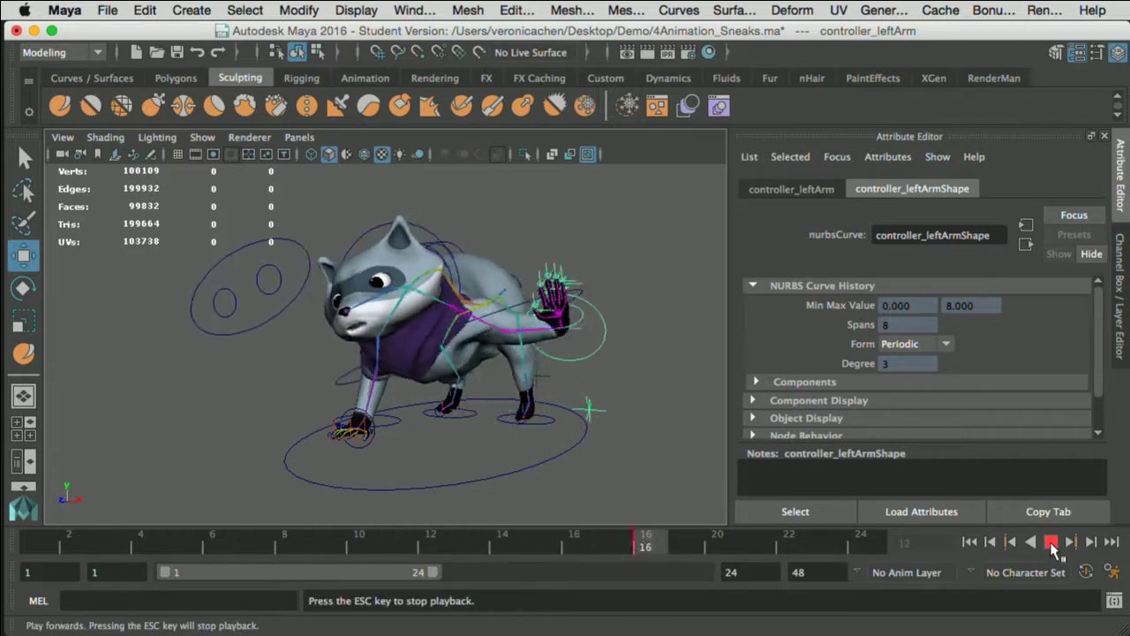
click(1050, 542)
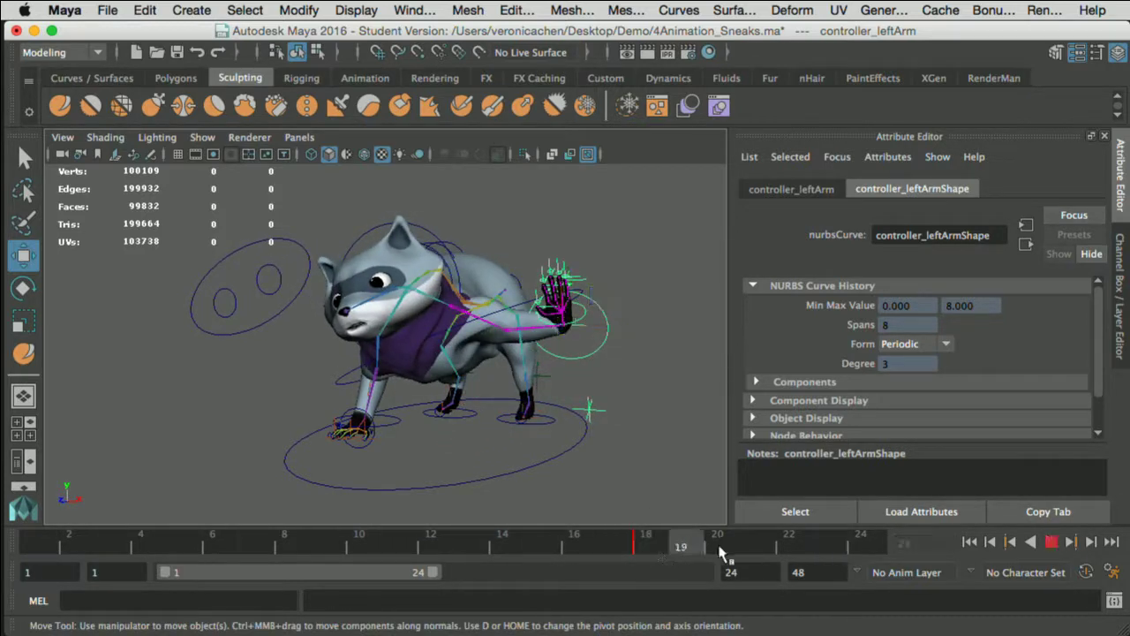
Step: Go to frame 24 and extend the end of the playback range to frame 30
click(861, 542)
text(3)
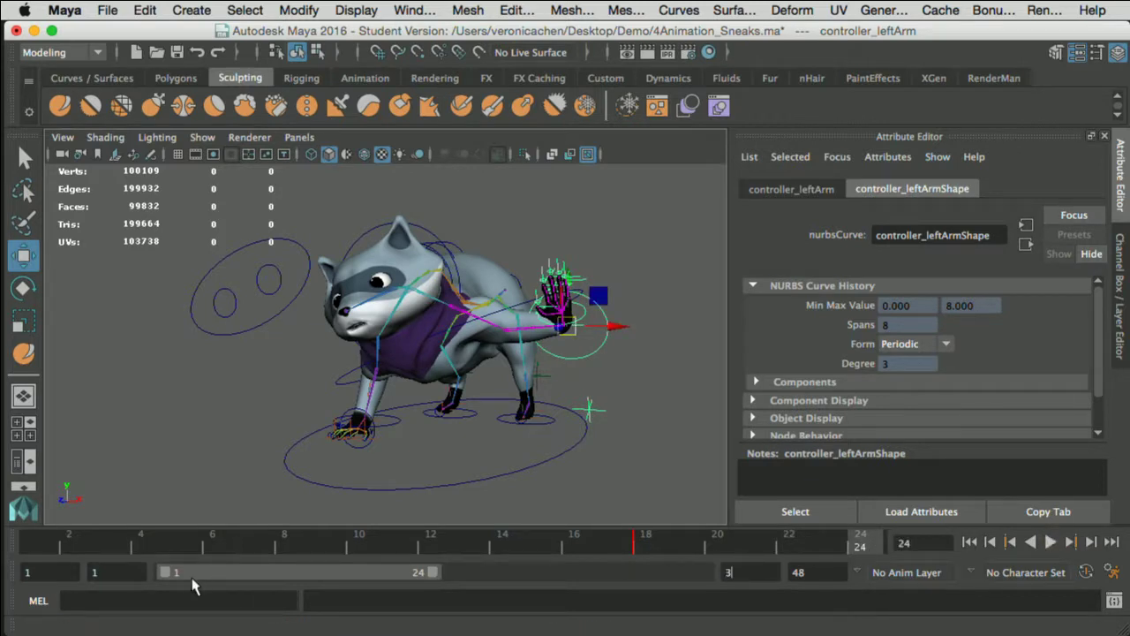
text(0)
key(Return)
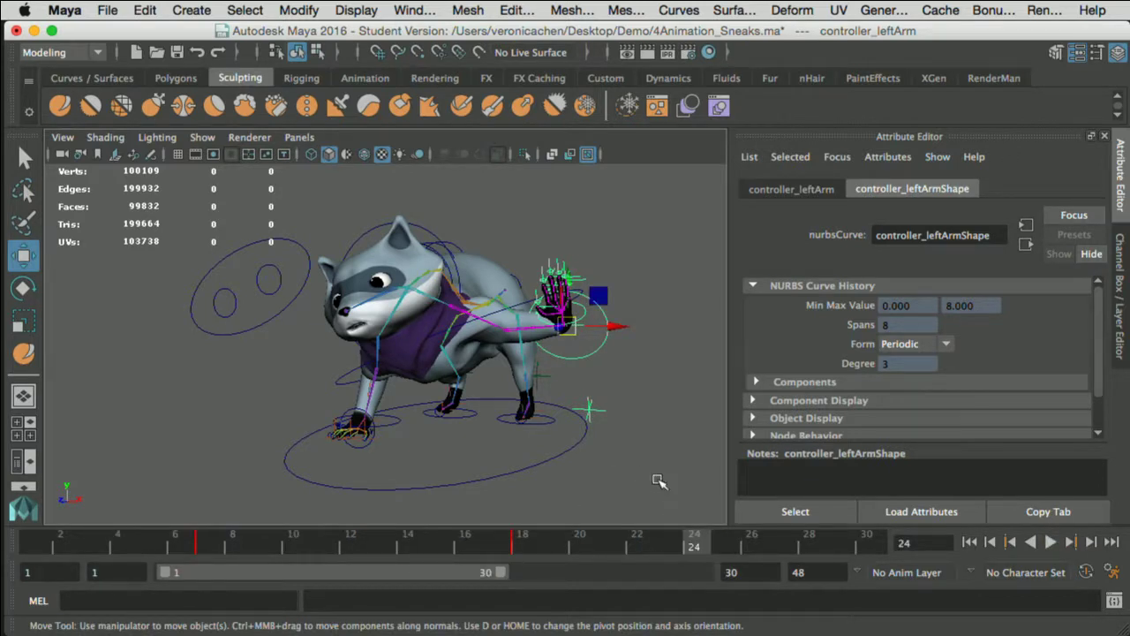
Step: Rotate the left arm control to tilt the hand inward at frame 24 and outward at frame 28, keyframe both poses, and play back the wave
key(e)
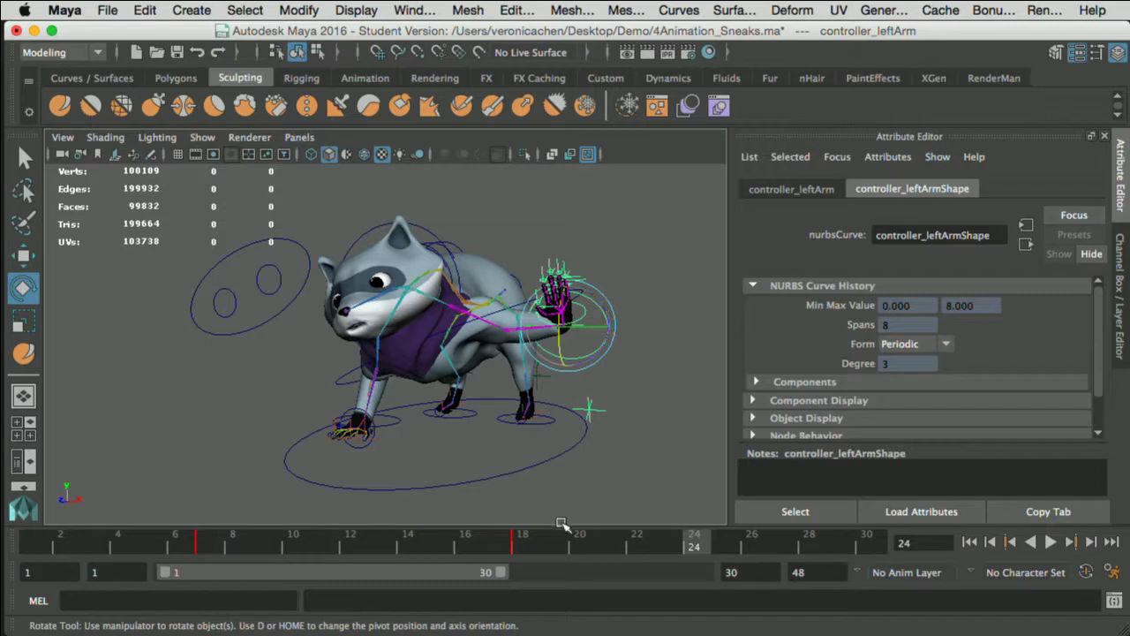
drag(604, 307, 604, 303)
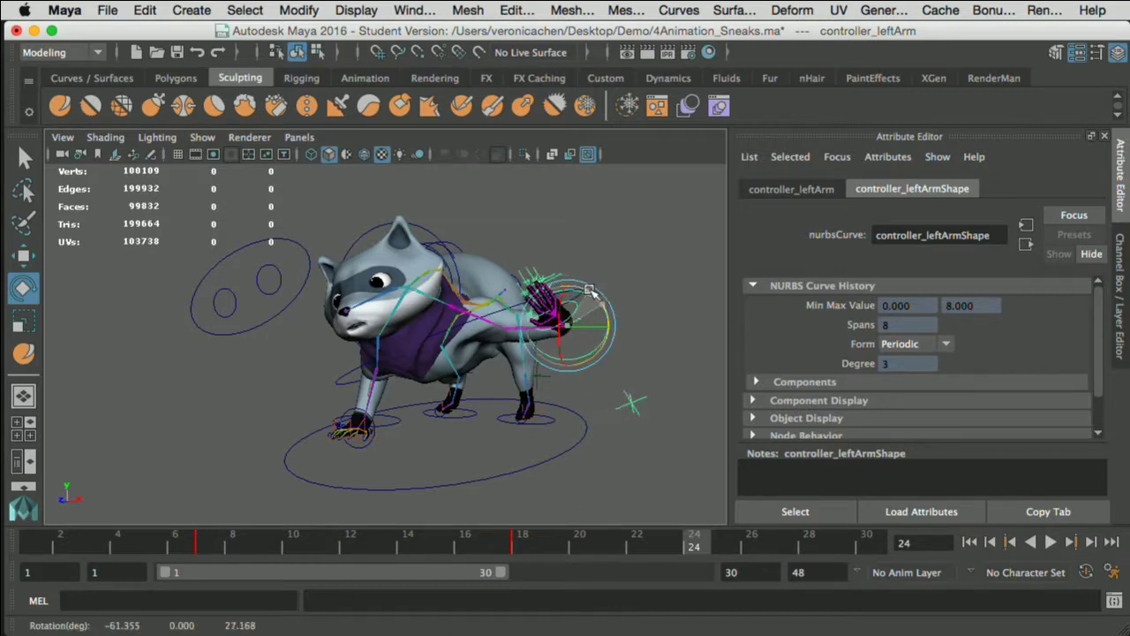
drag(704, 546, 820, 530)
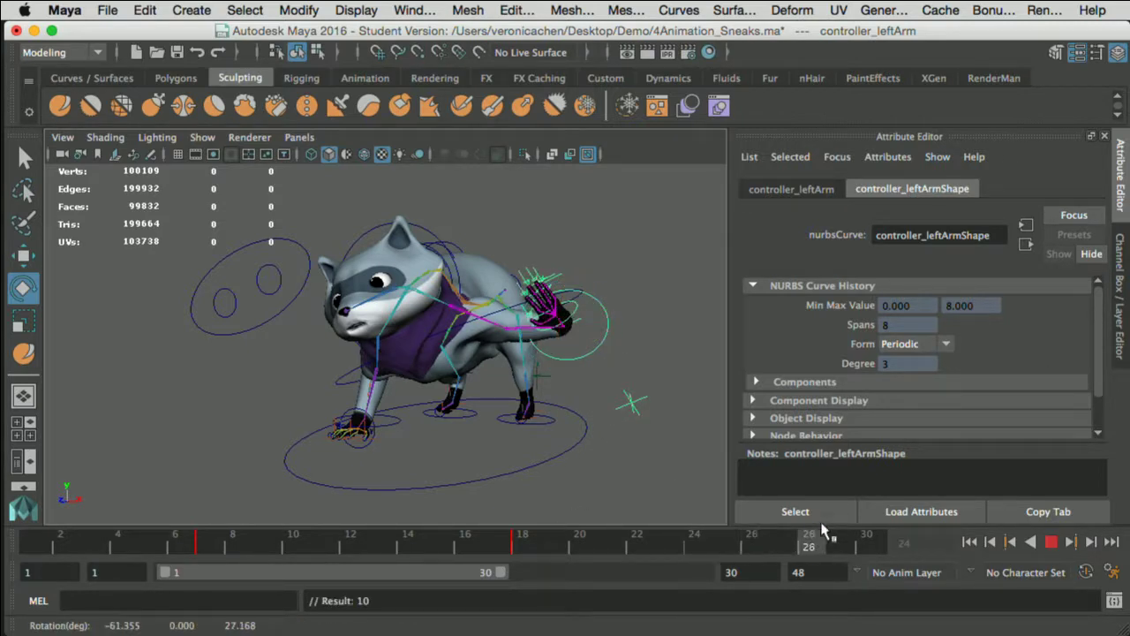
drag(593, 295, 658, 350)
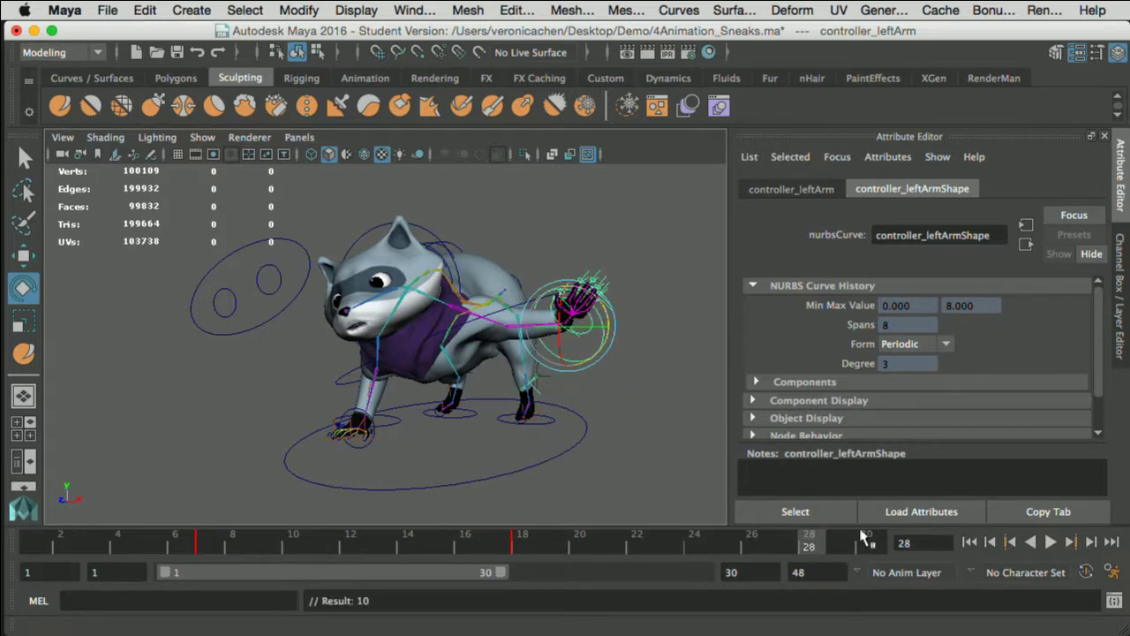
click(1060, 542)
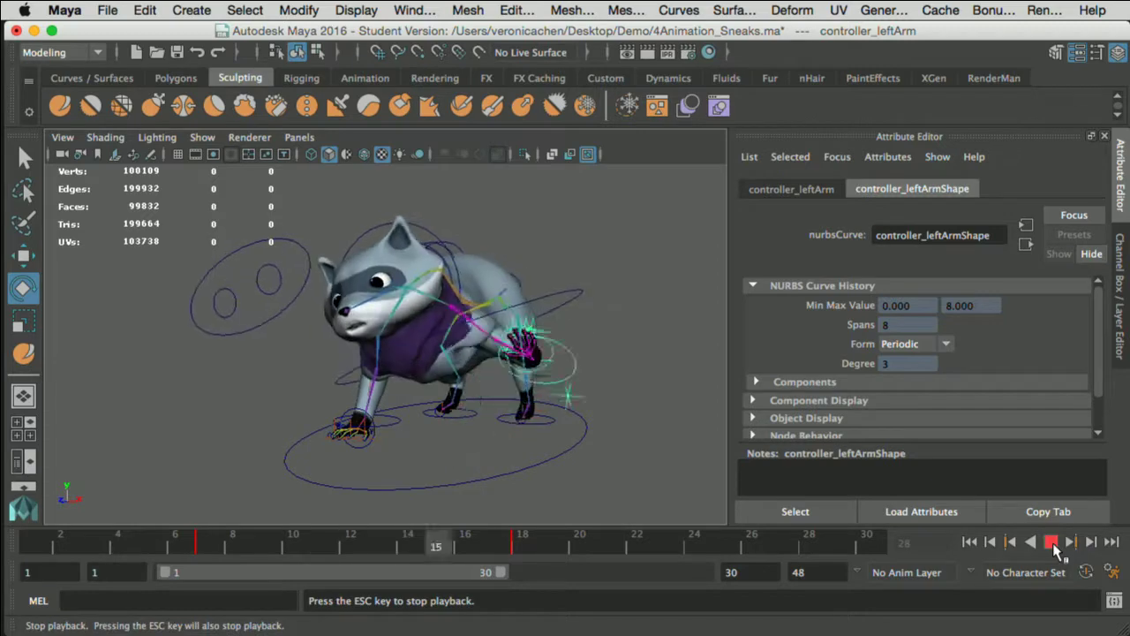
click(1053, 542)
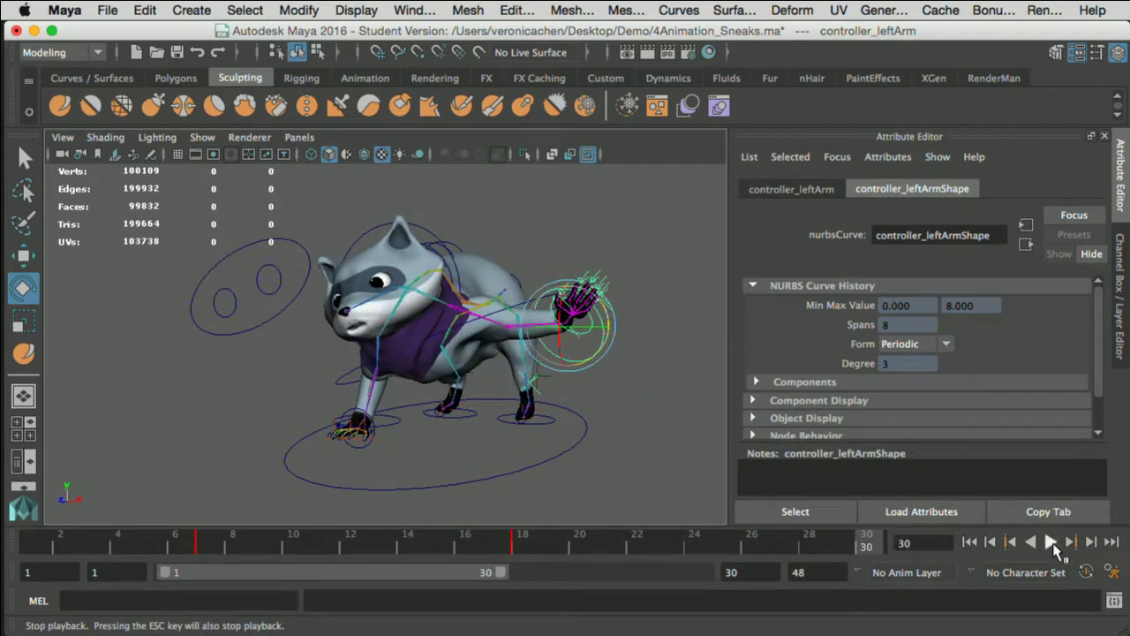
Step: Switch to the Demo folder in Finder and open 5ShadingLighting_Bike.ma in Maya, discarding the changes to the animation scene
key(ctrl+Left)
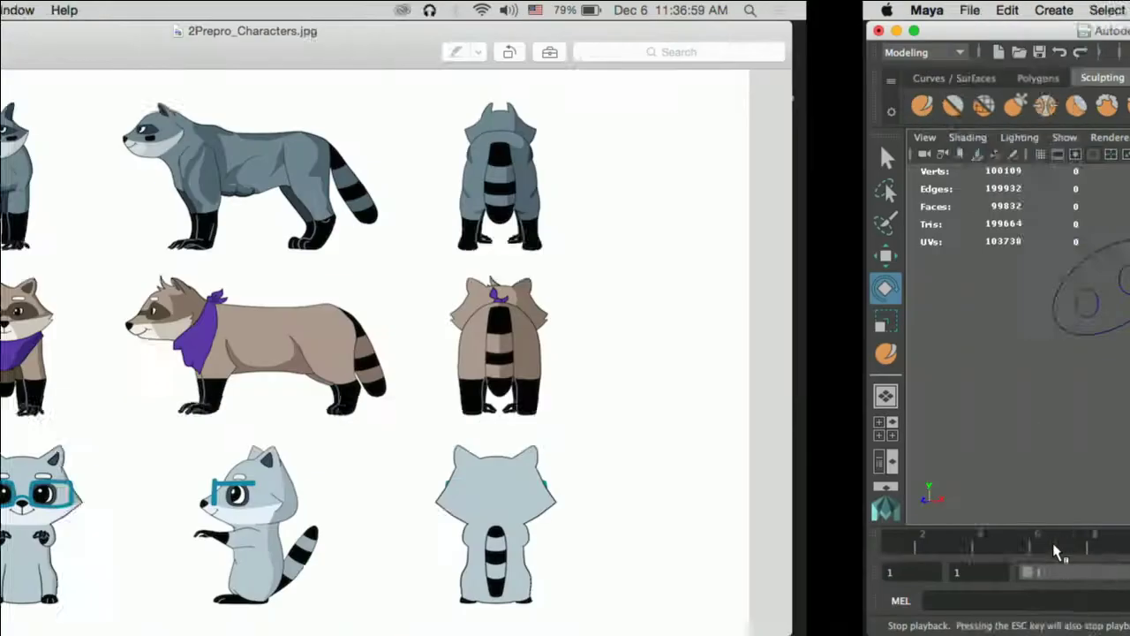
key(ctrl+Right)
key(ctrl+Right)
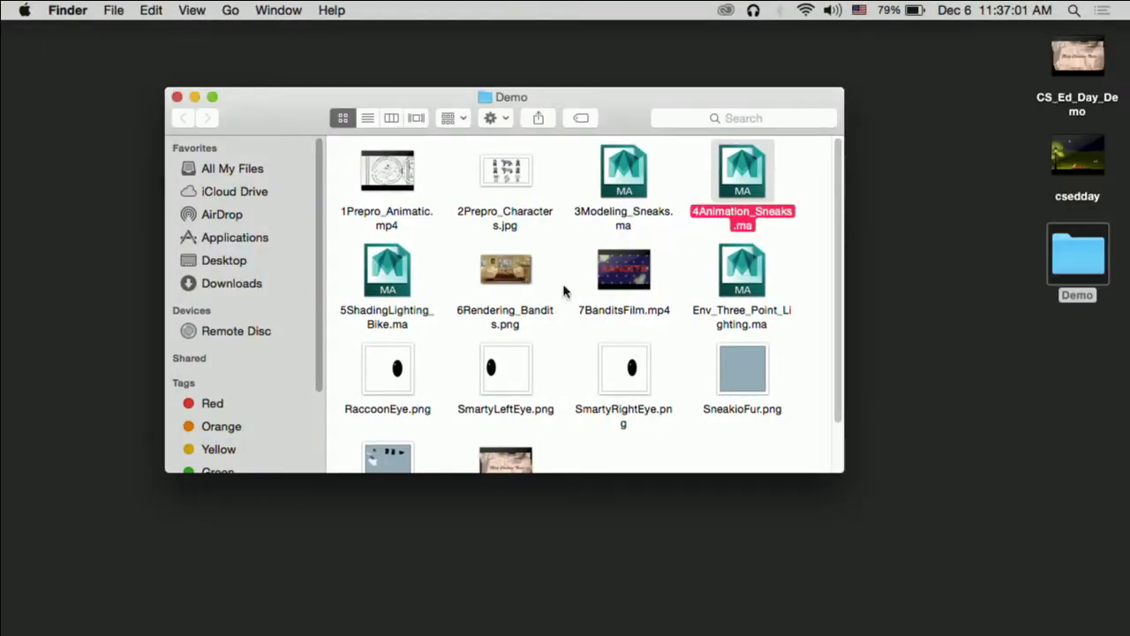
double_click(372, 269)
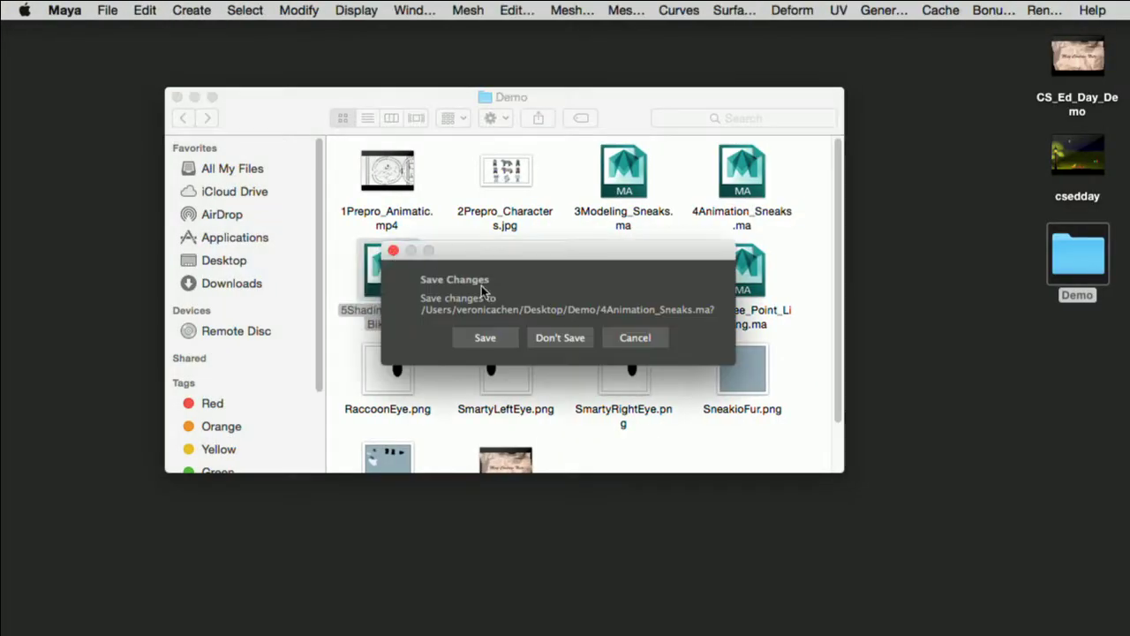
click(559, 338)
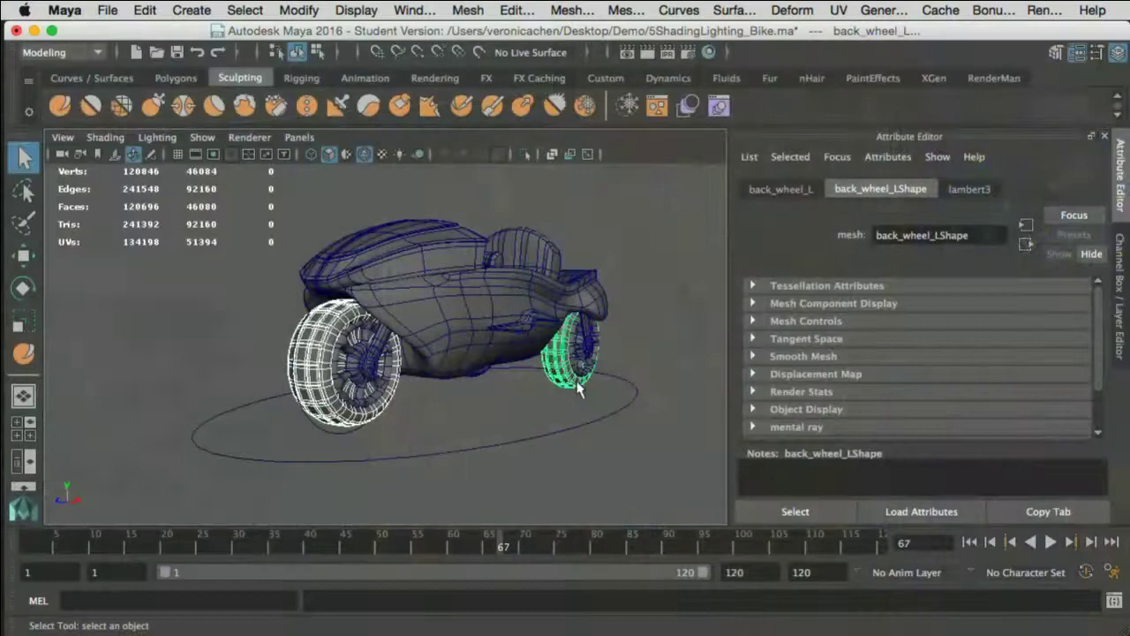
Step: Assign a new PxrDisney material to the bike's selected front and back wheels
alt+drag(578, 388, 574, 371)
right_drag(601, 364, 582, 543)
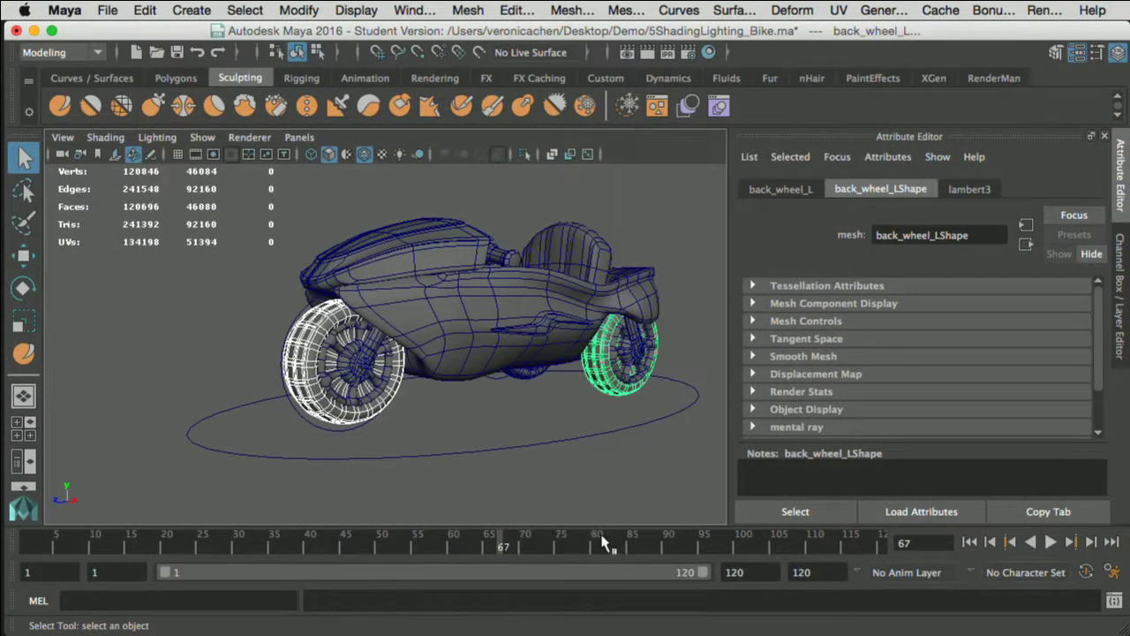
scroll(501, 358, down, 10)
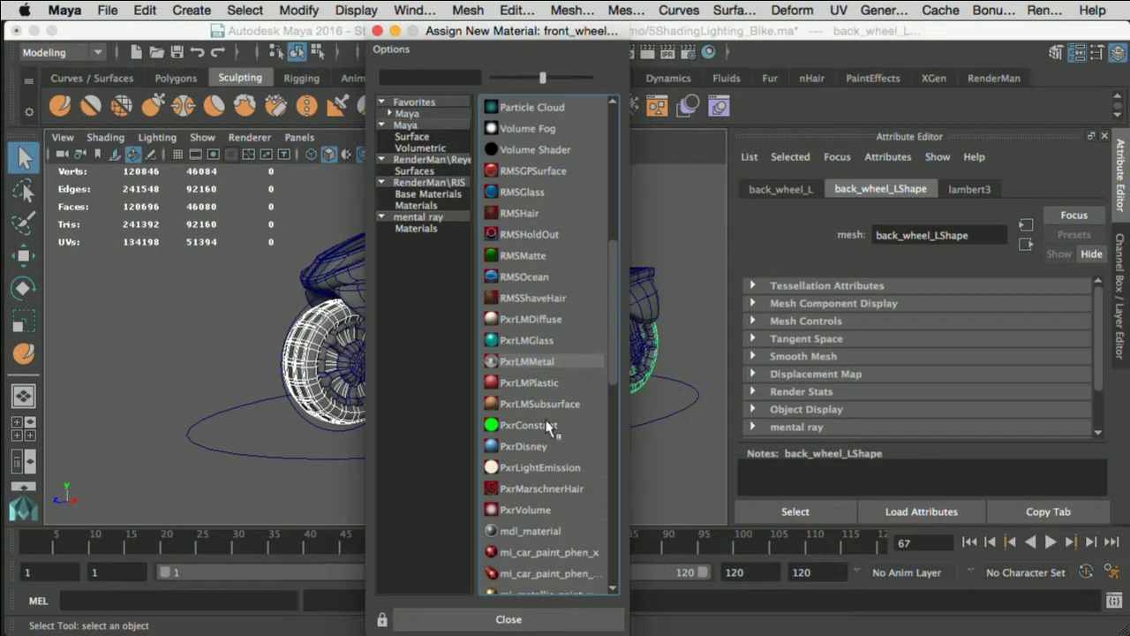
click(521, 446)
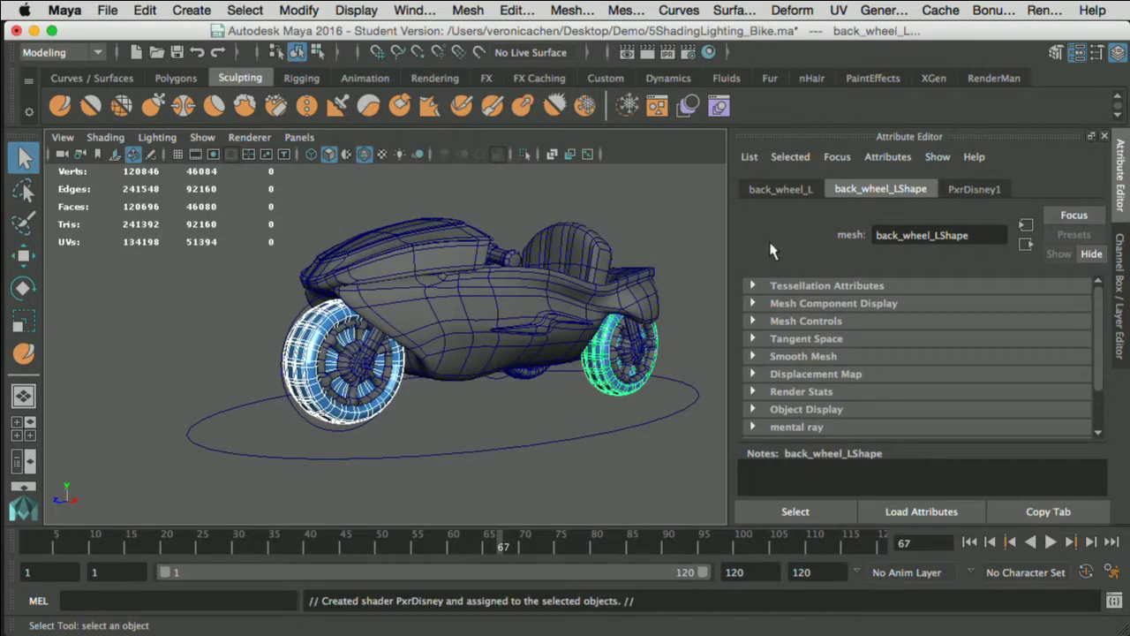
Step: Set the wheel material's base color to black and its specular to 0
click(910, 370)
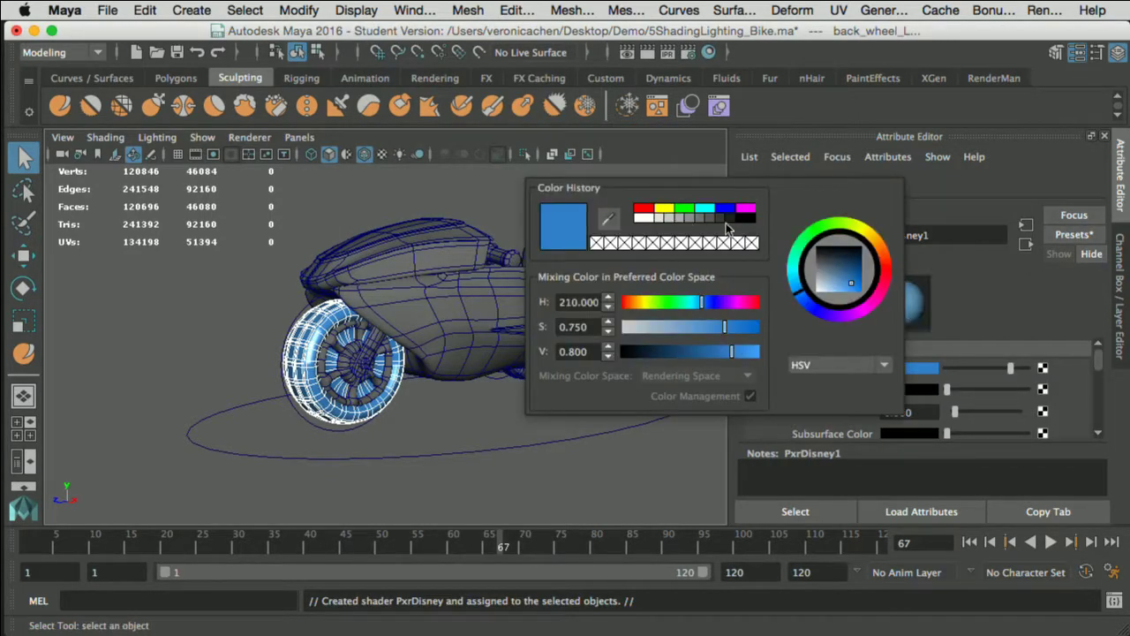
click(746, 221)
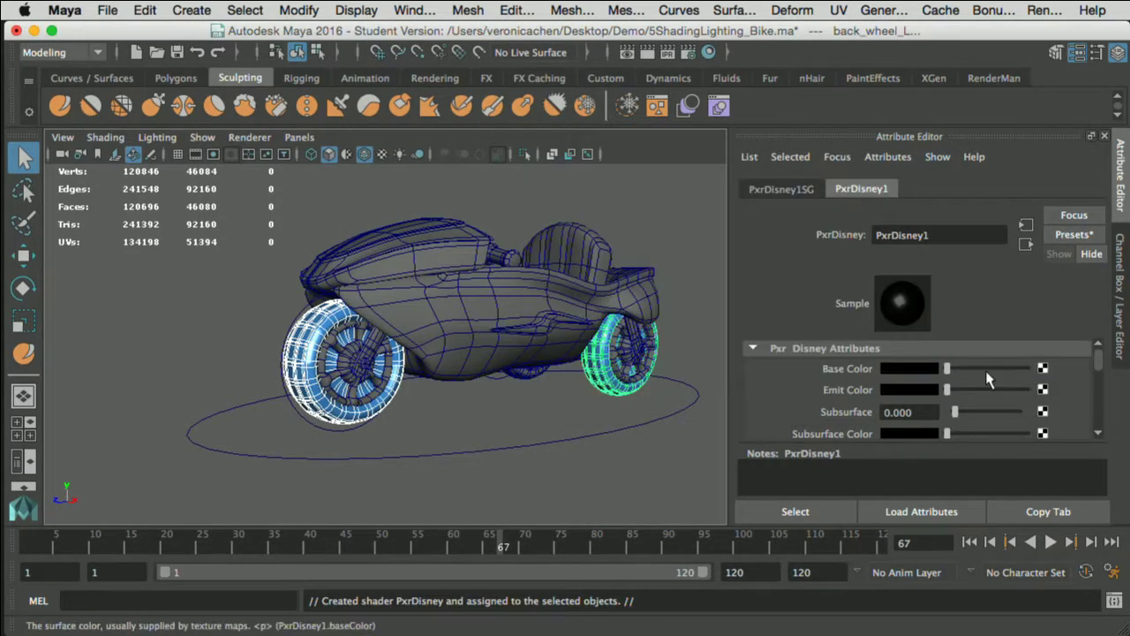
scroll(986, 379, down, 5)
scroll(969, 389, up, 6)
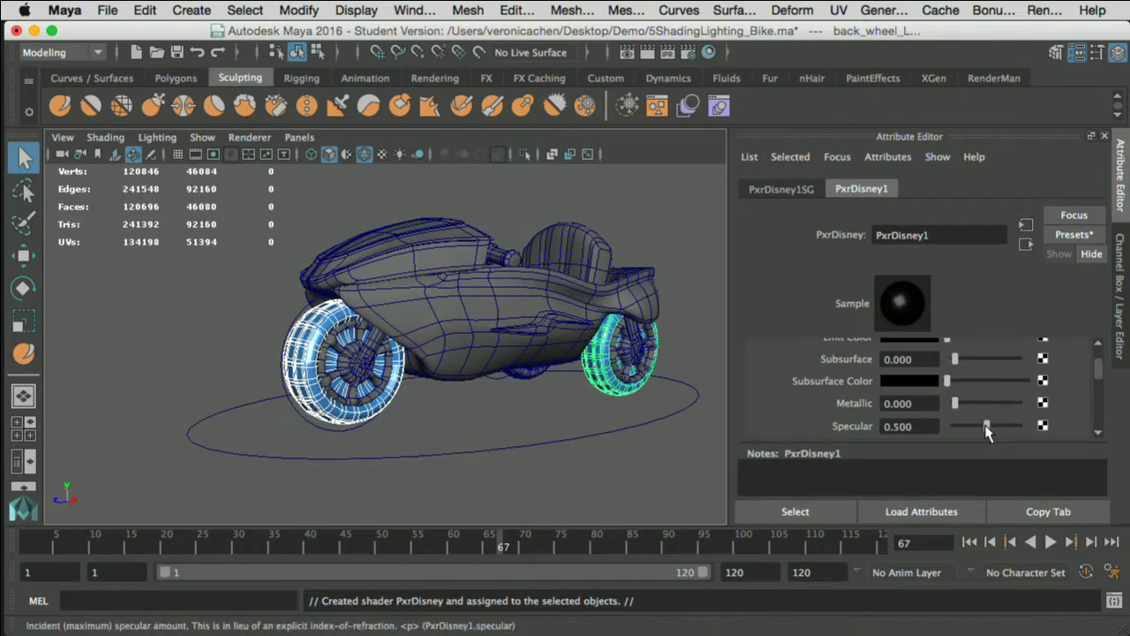
drag(986, 429, 952, 429)
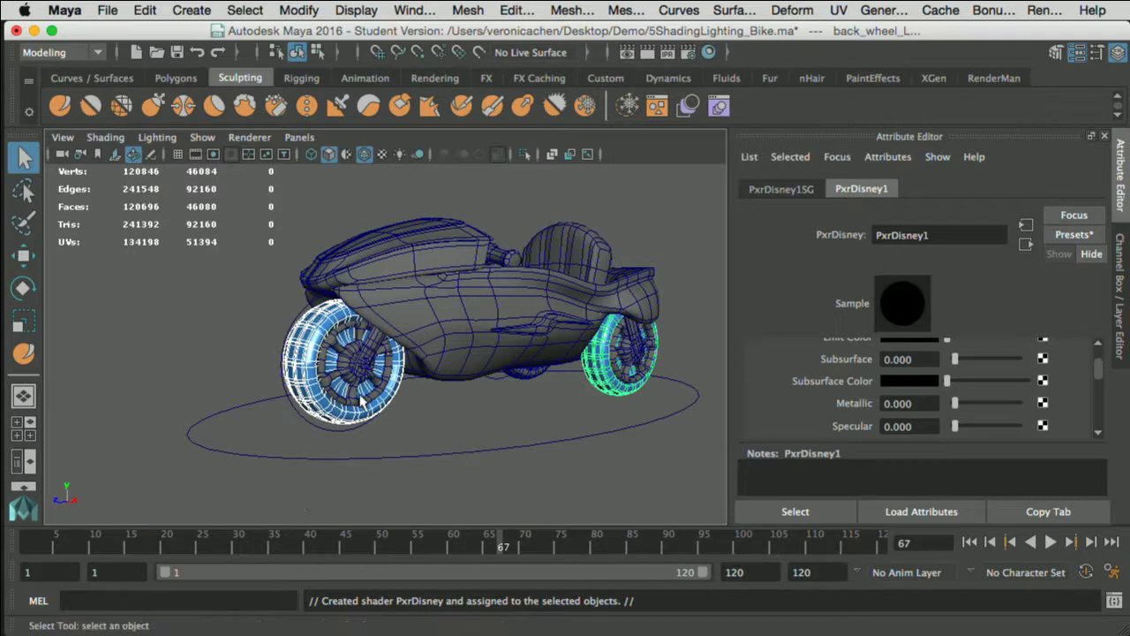
Step: Select the front and back wheel hubs together and assign them a new PxrLMMetal material
click(344, 375)
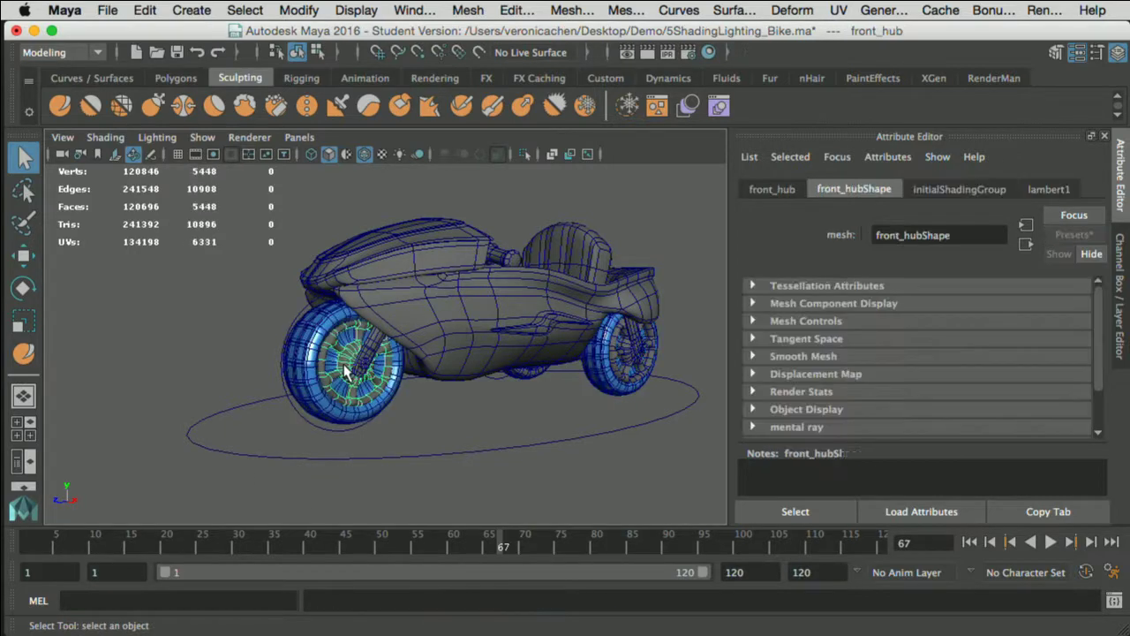
click(616, 352)
click(622, 355)
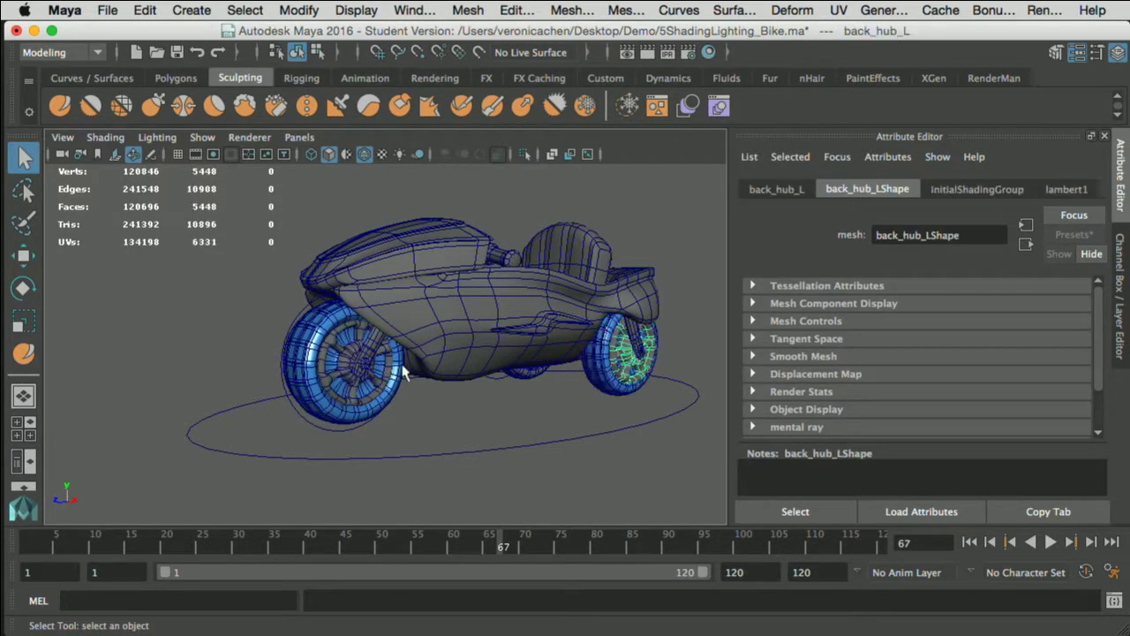
click(350, 367)
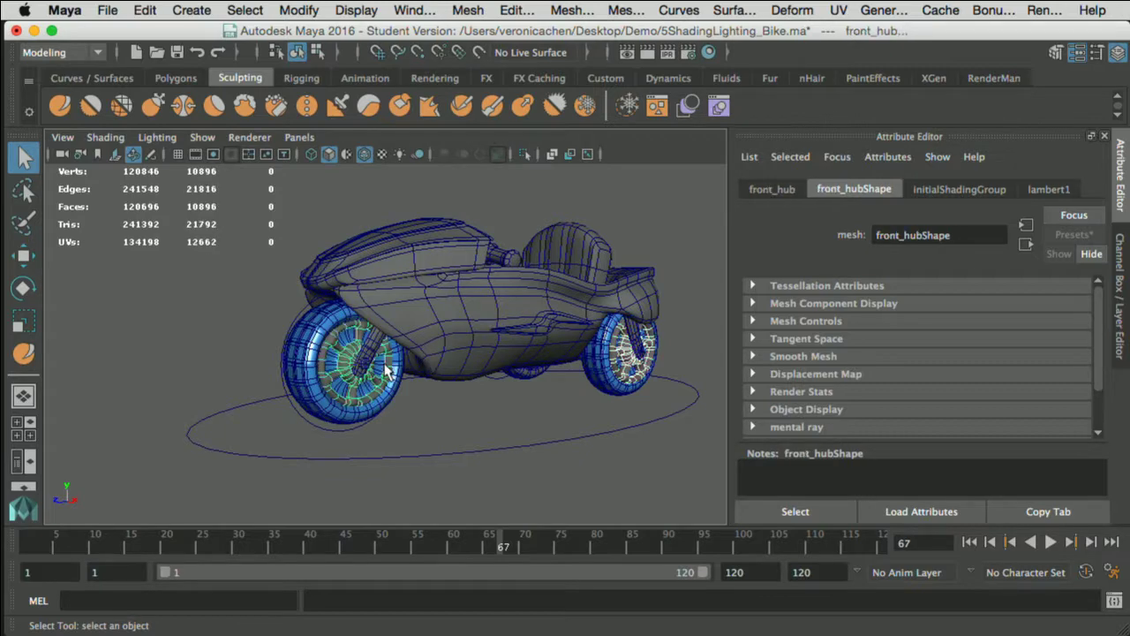
right_drag(389, 369, 397, 543)
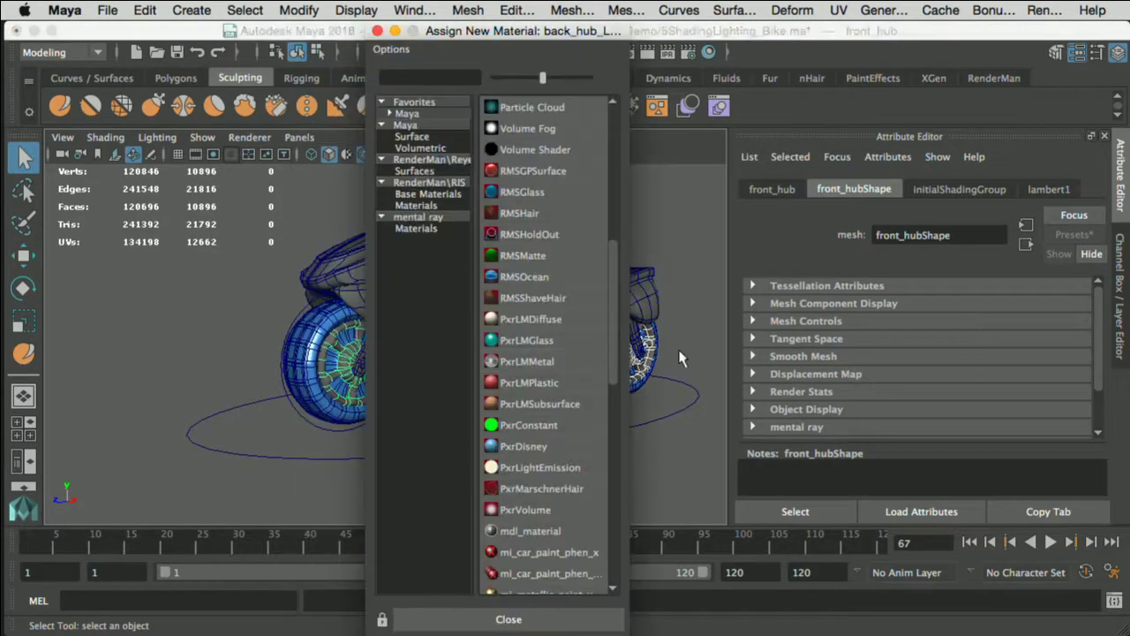
scroll(547, 243, up, 1)
scroll(541, 297, down, 2)
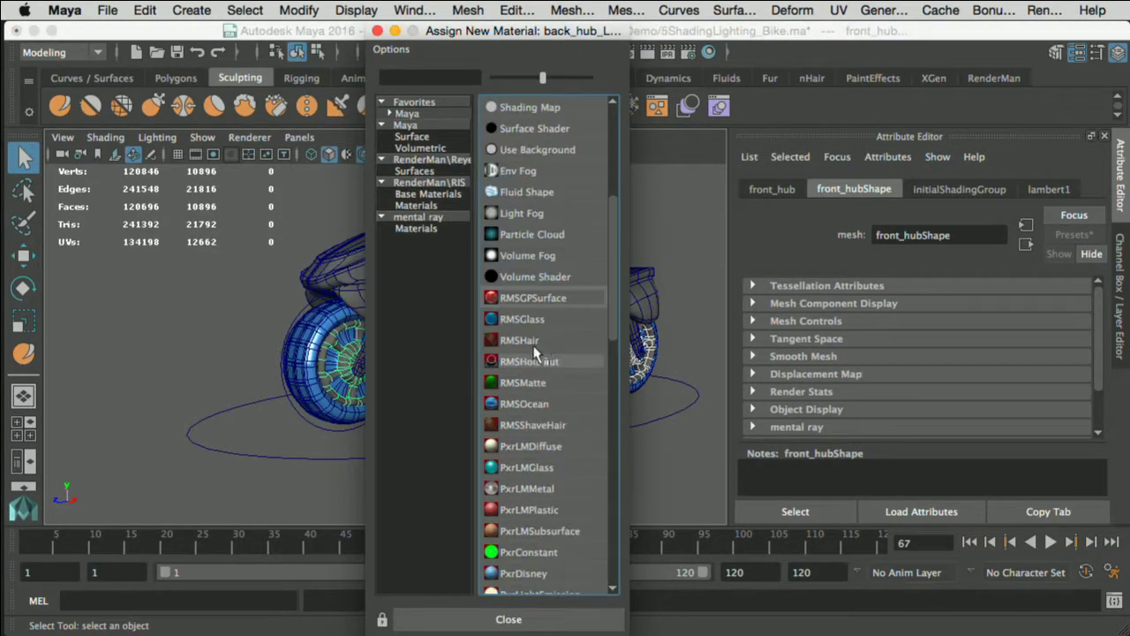
scroll(547, 304, up, 4)
scroll(540, 331, down, 13)
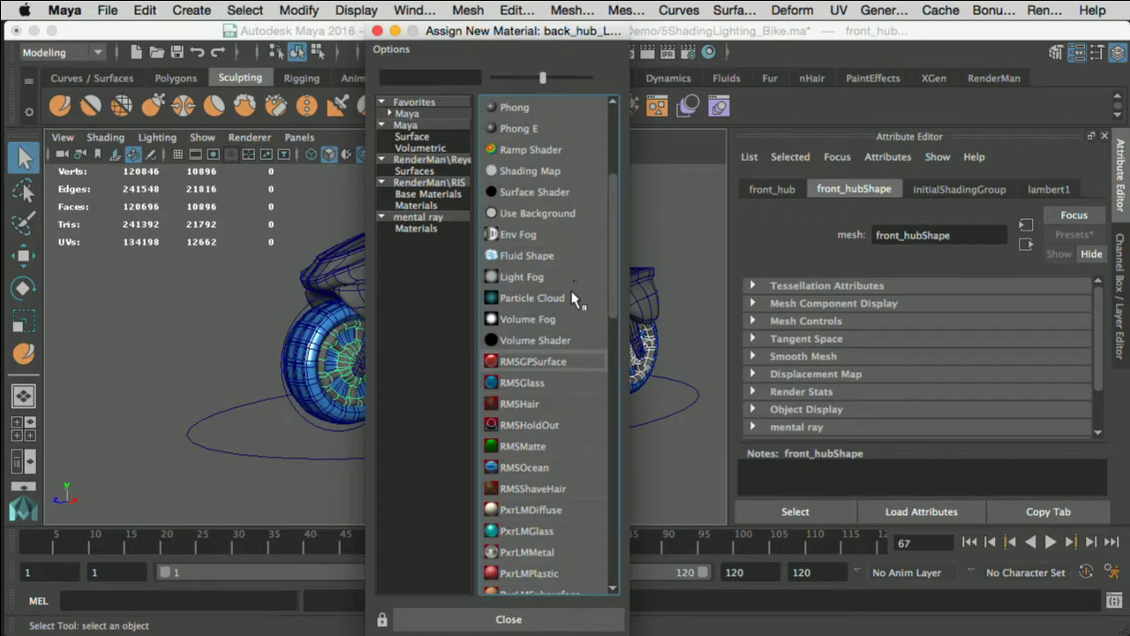
scroll(555, 304, up, 2)
scroll(549, 291, up, 1)
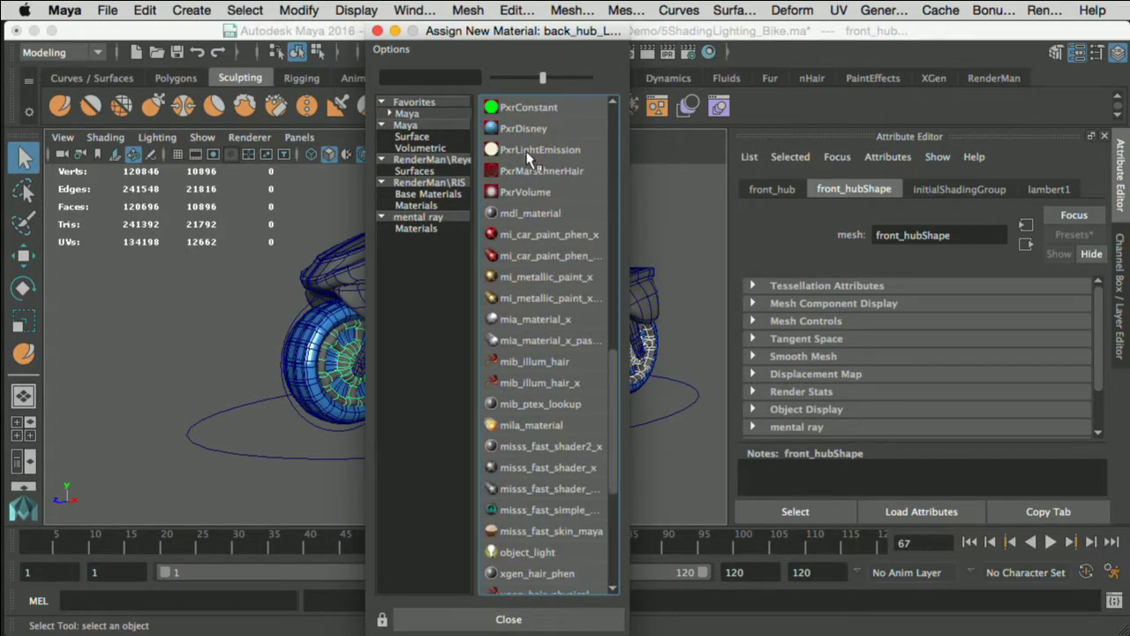
scroll(533, 152, up, 1)
click(545, 111)
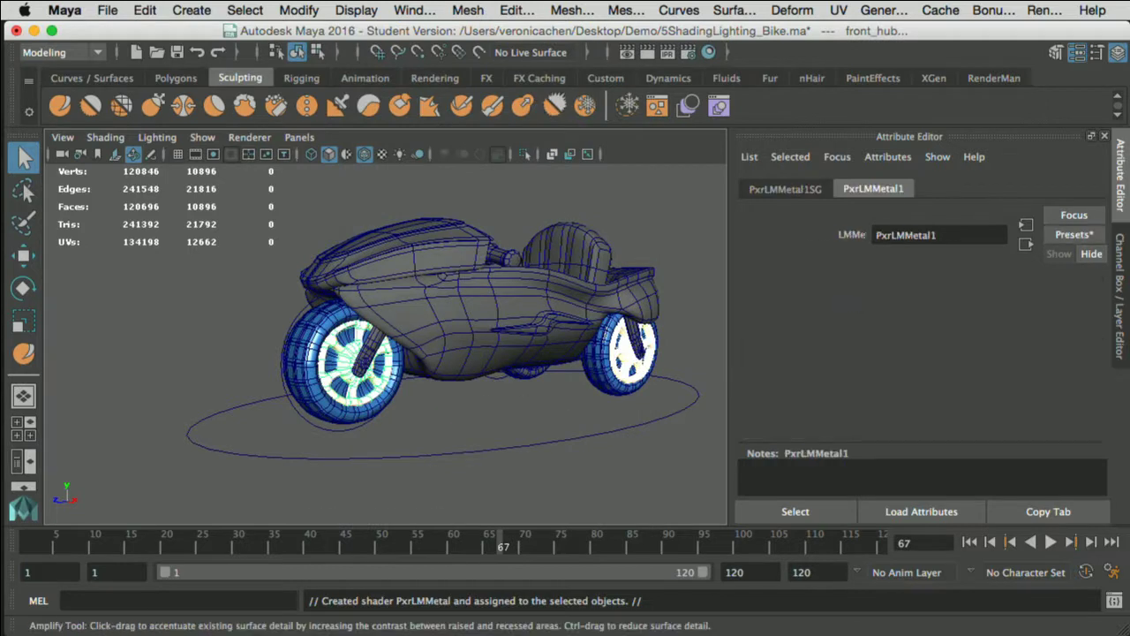
Step: Set the roughness of the hubs' PxrLMMetal material to 0.127 and return to the Select tool
scroll(988, 405, down, 2)
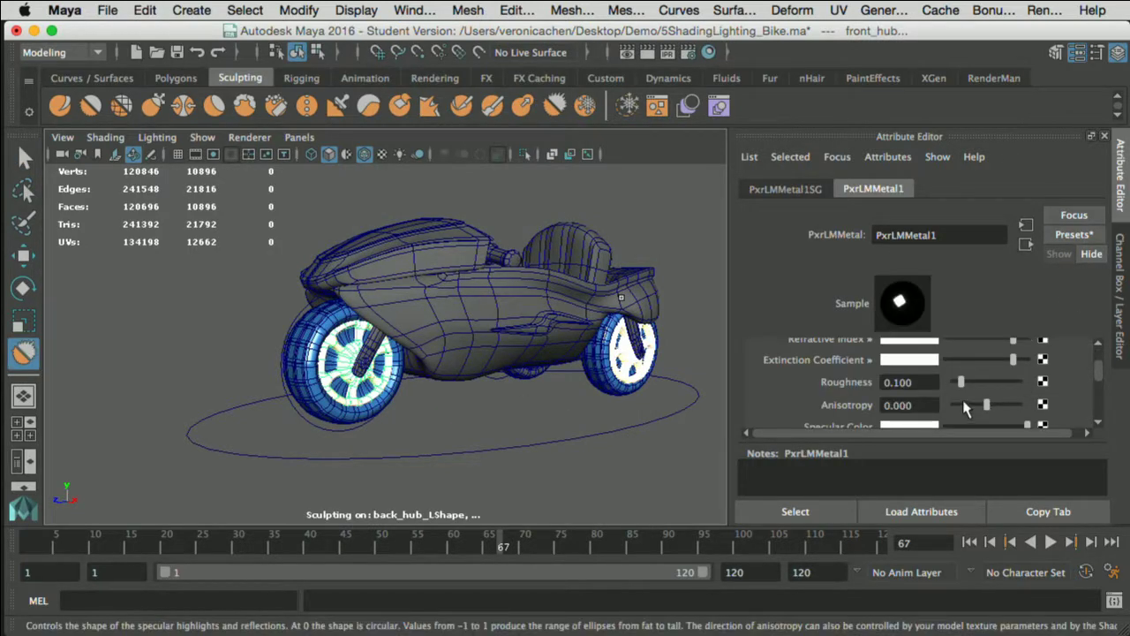
scroll(965, 408, down, 2)
scroll(963, 403, down, 2)
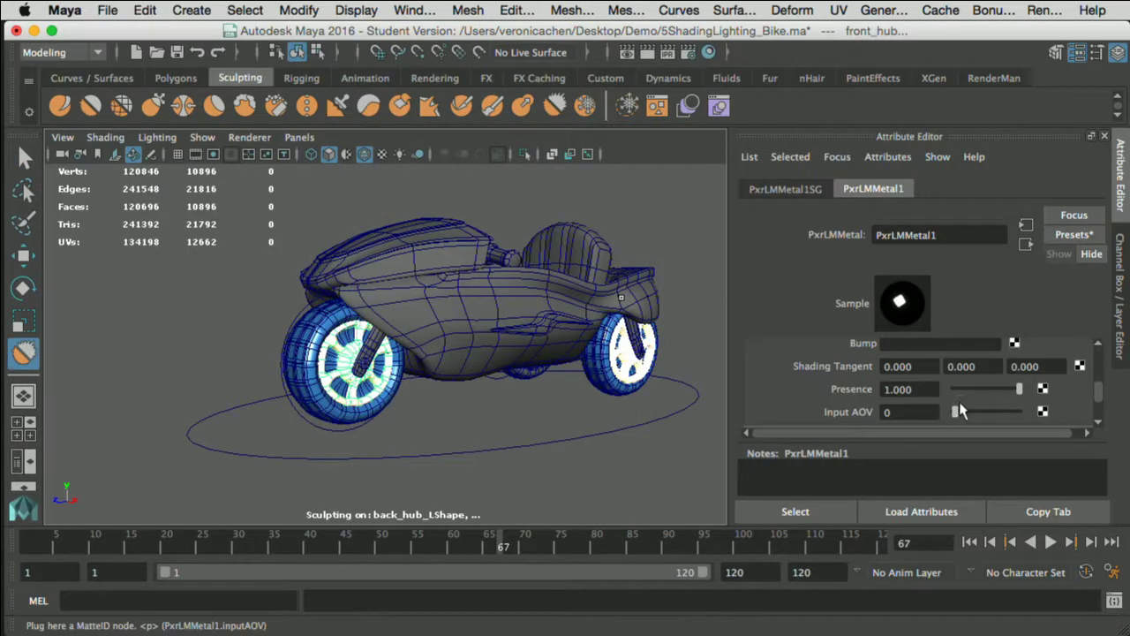
scroll(961, 399, up, 2)
scroll(961, 399, up, 2)
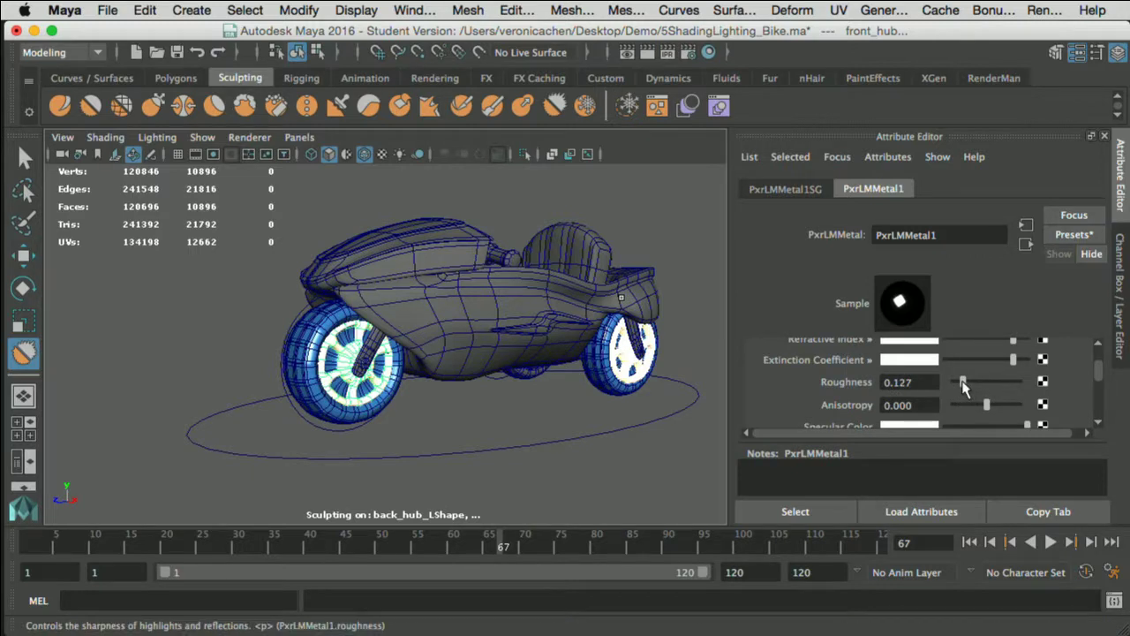
scroll(963, 387, down, 2)
scroll(962, 387, up, 2)
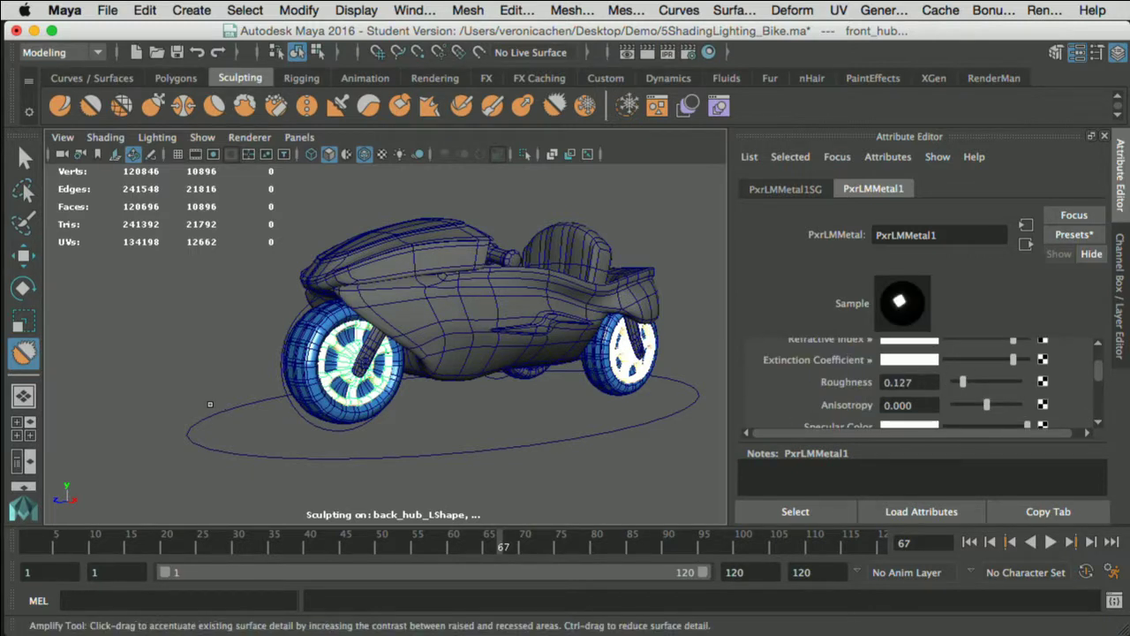
key(q)
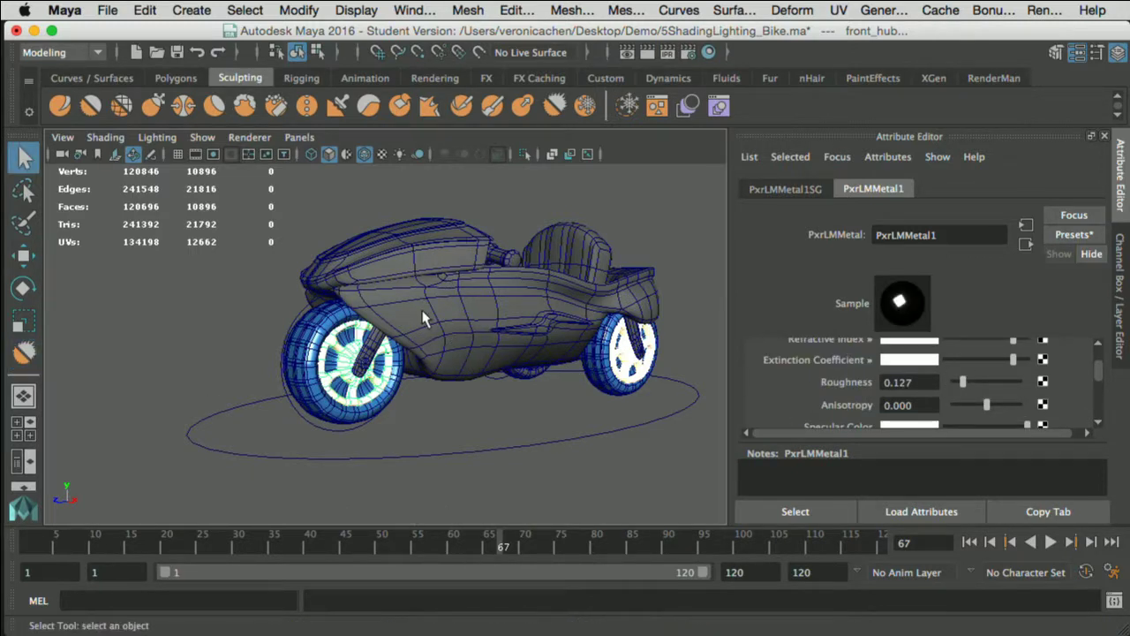
Step: Assign a new PxrLMPlastic material to the bike's shell and hood together and set its diffuse color to red
click(422, 318)
click(415, 247)
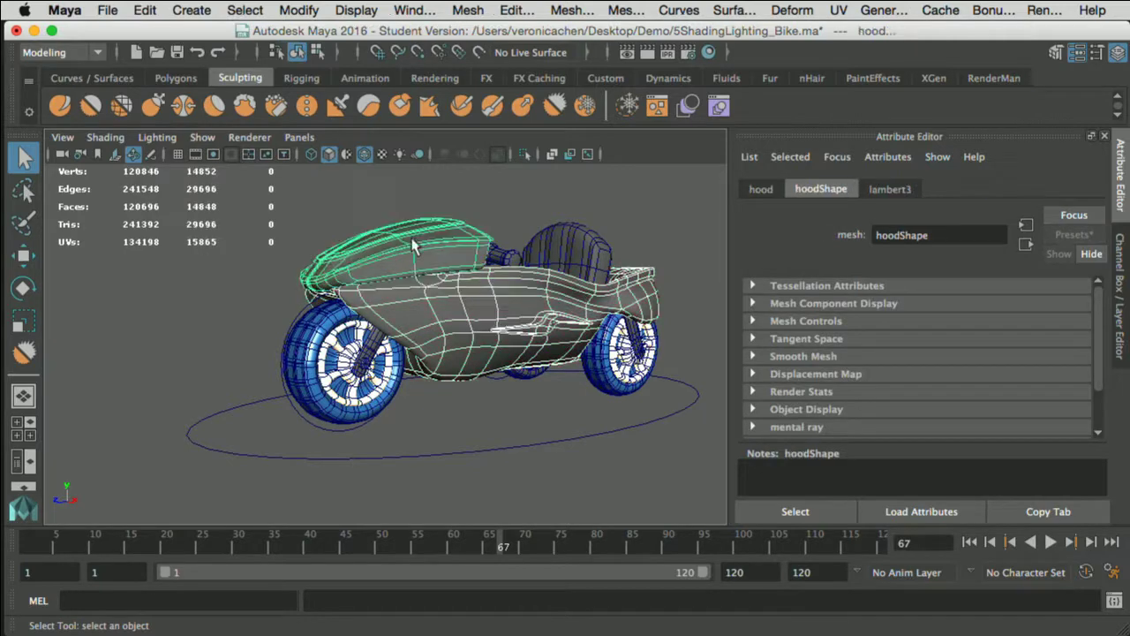
right_click(420, 298)
click(422, 544)
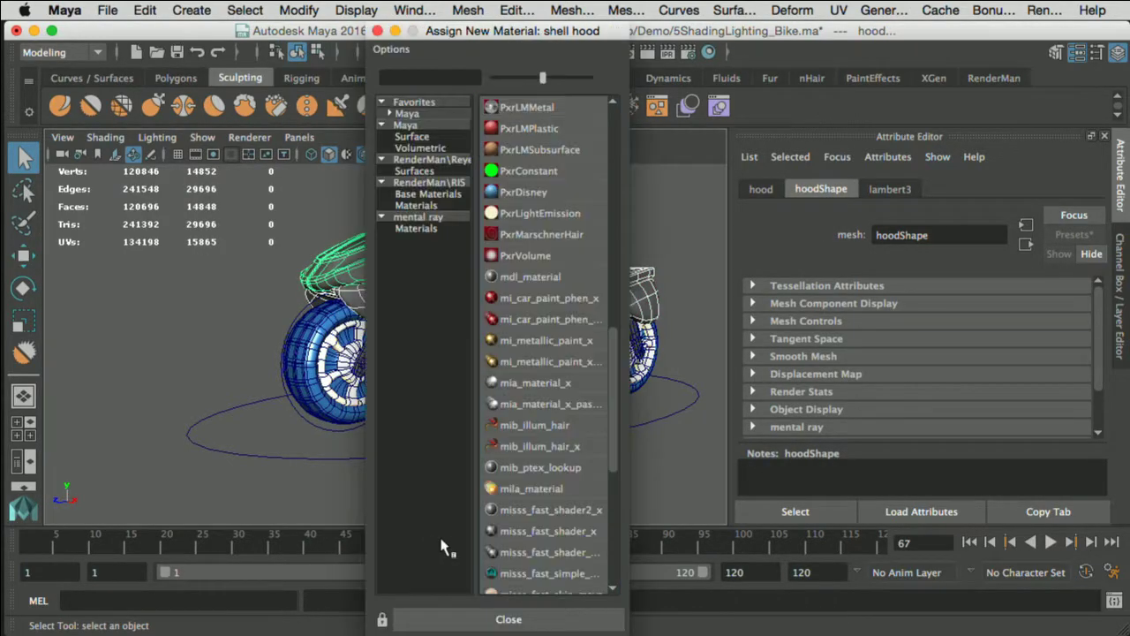
scroll(539, 251, up, 3)
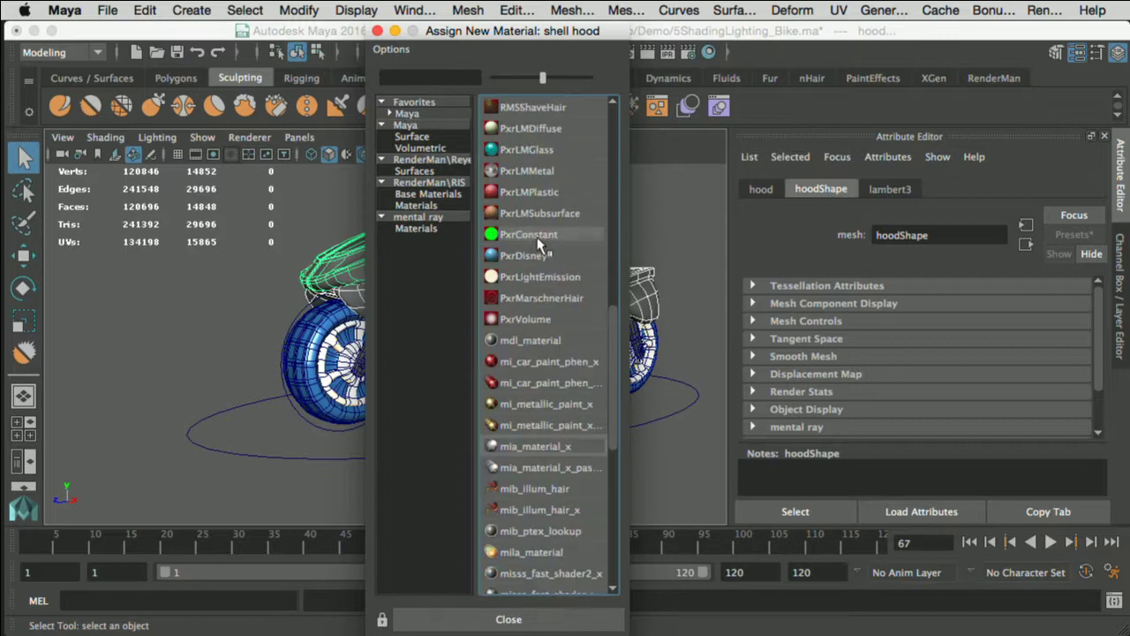
click(530, 191)
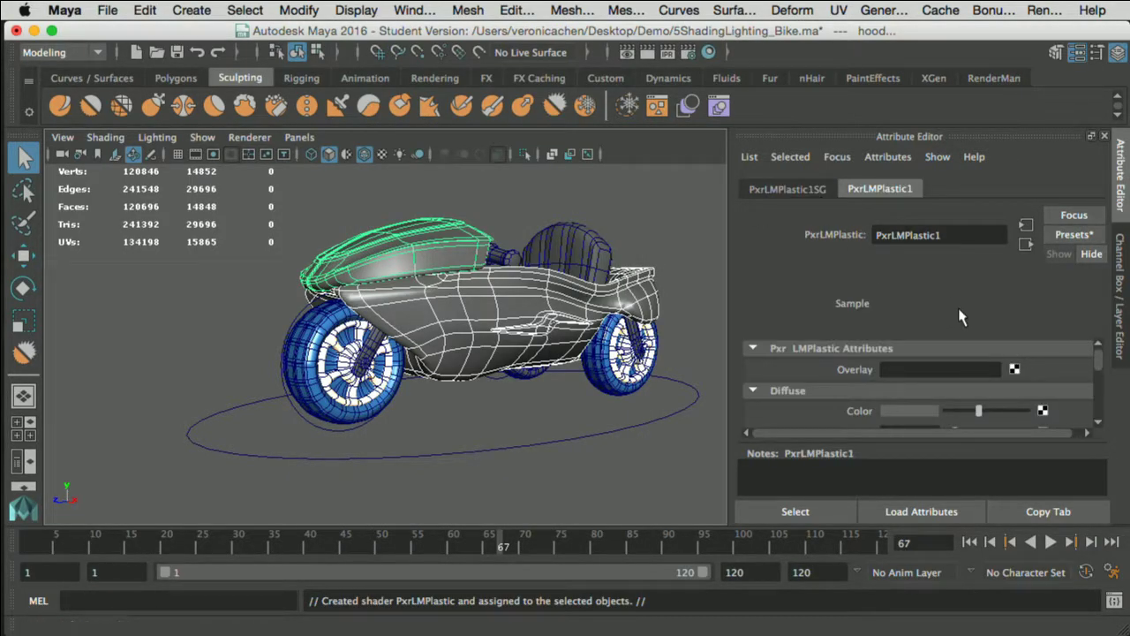
click(914, 411)
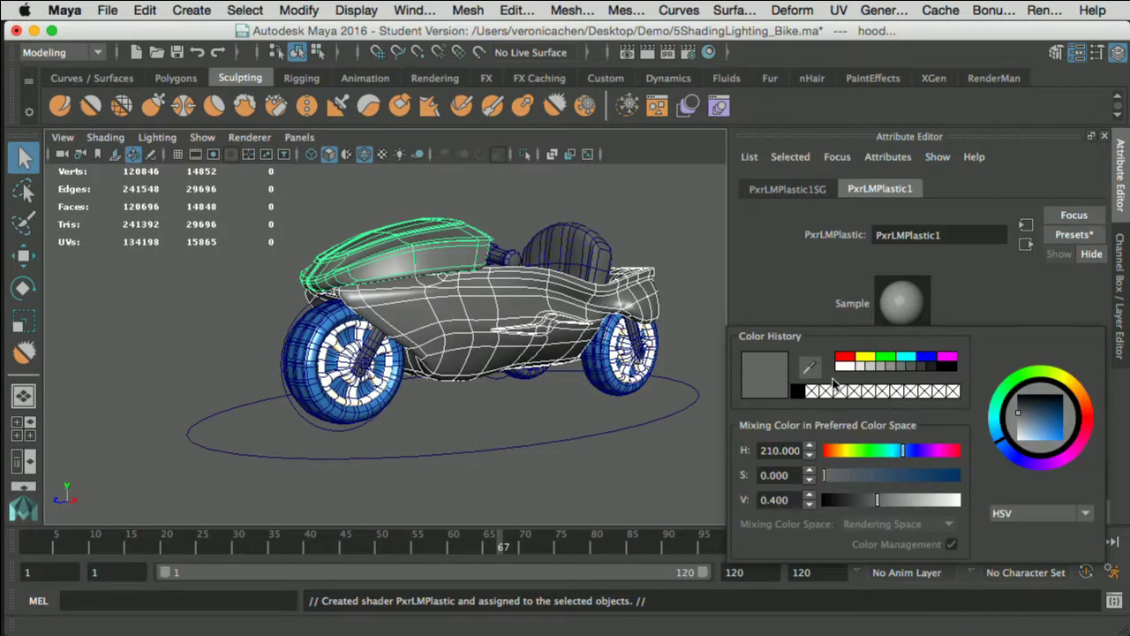
click(843, 359)
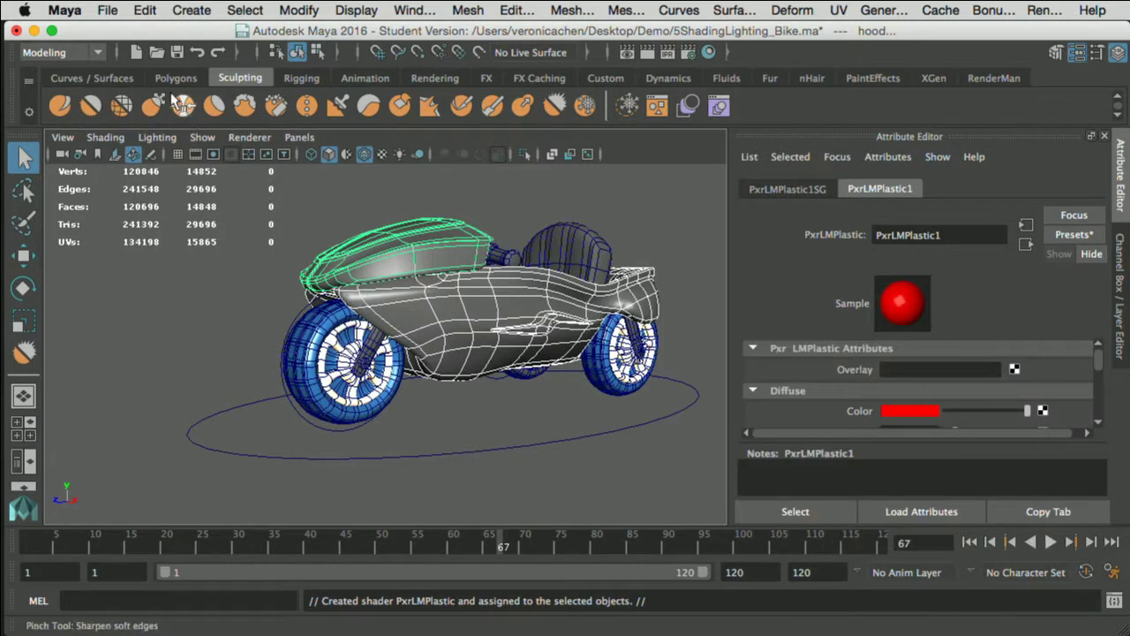
Step: Render the bike with RenderMan, inspect the whole image and close the render without saving
click(994, 78)
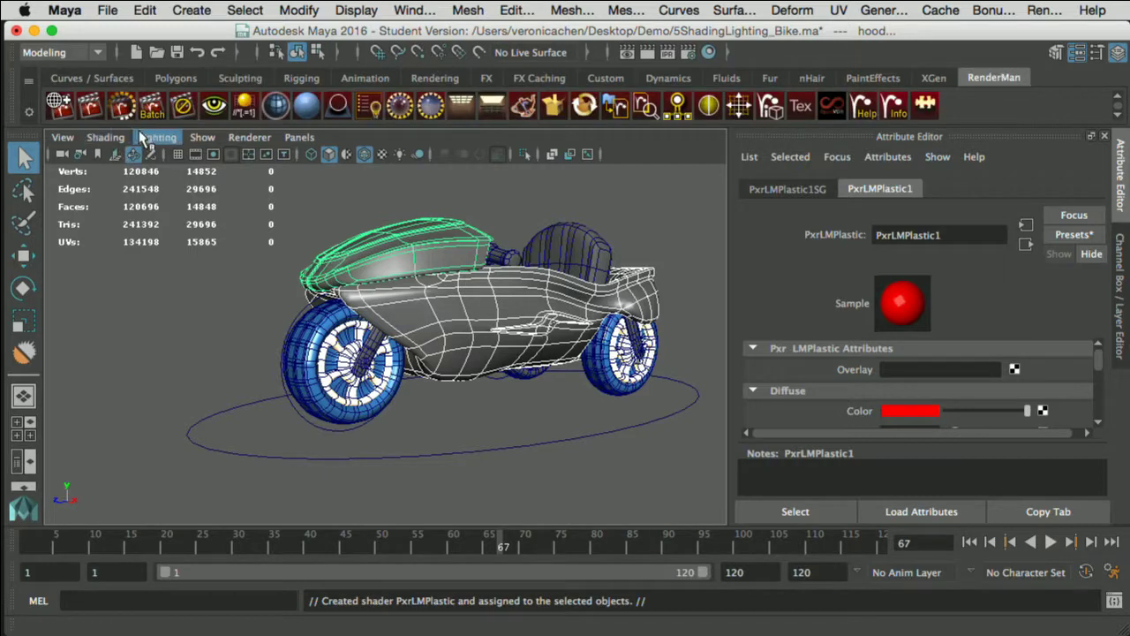
click(97, 107)
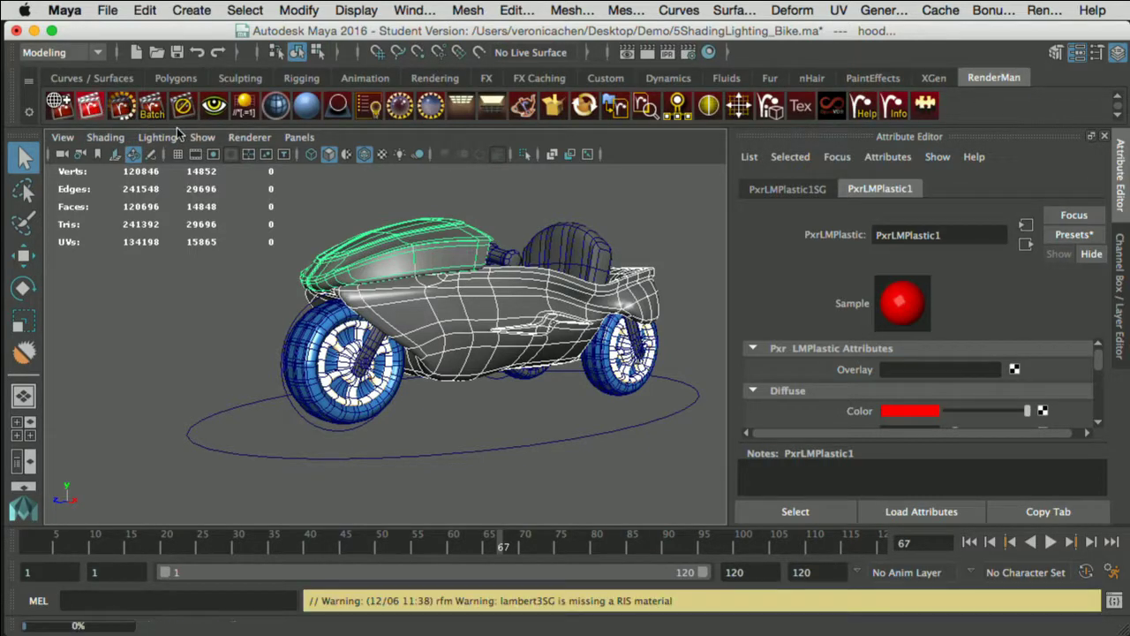
click(424, 268)
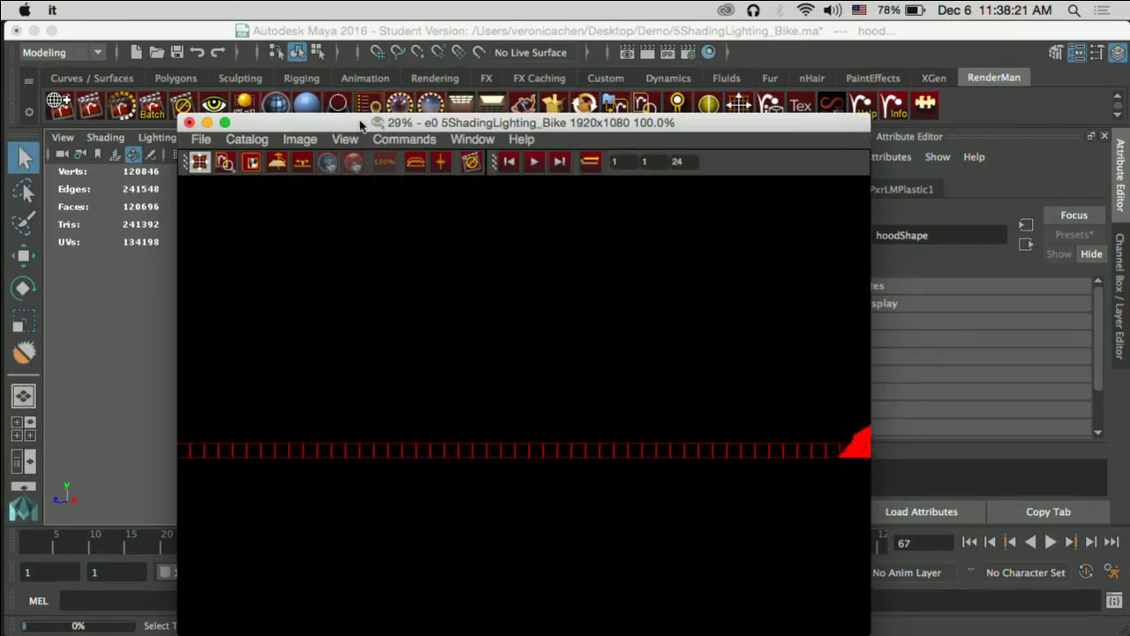
drag(341, 123, 350, 105)
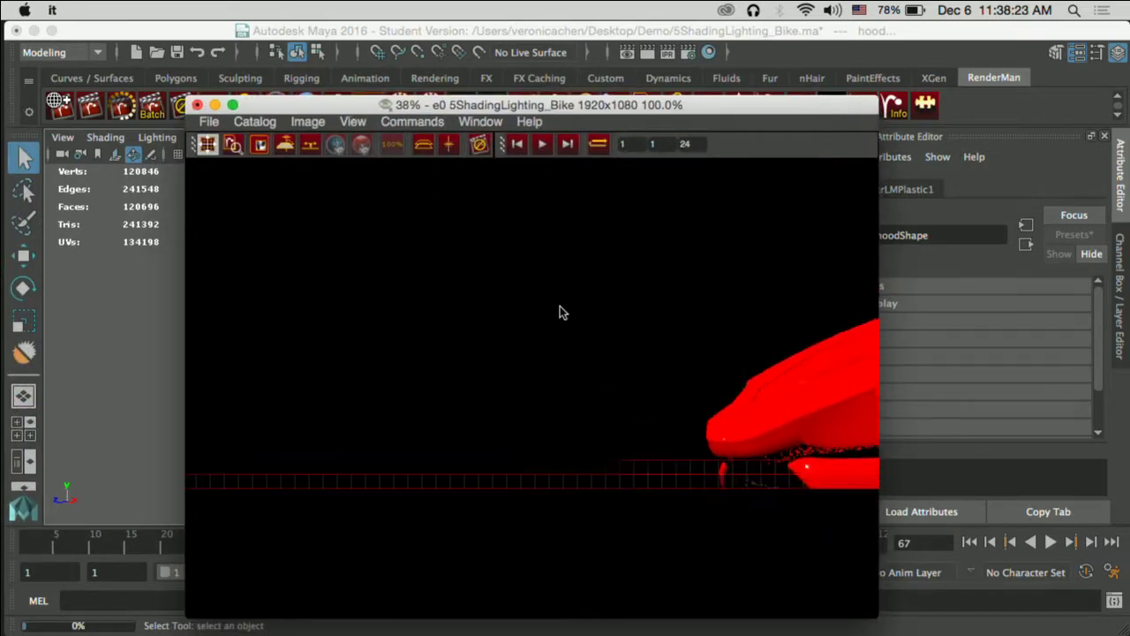
scroll(662, 366, up, 3)
scroll(540, 382, down, 5)
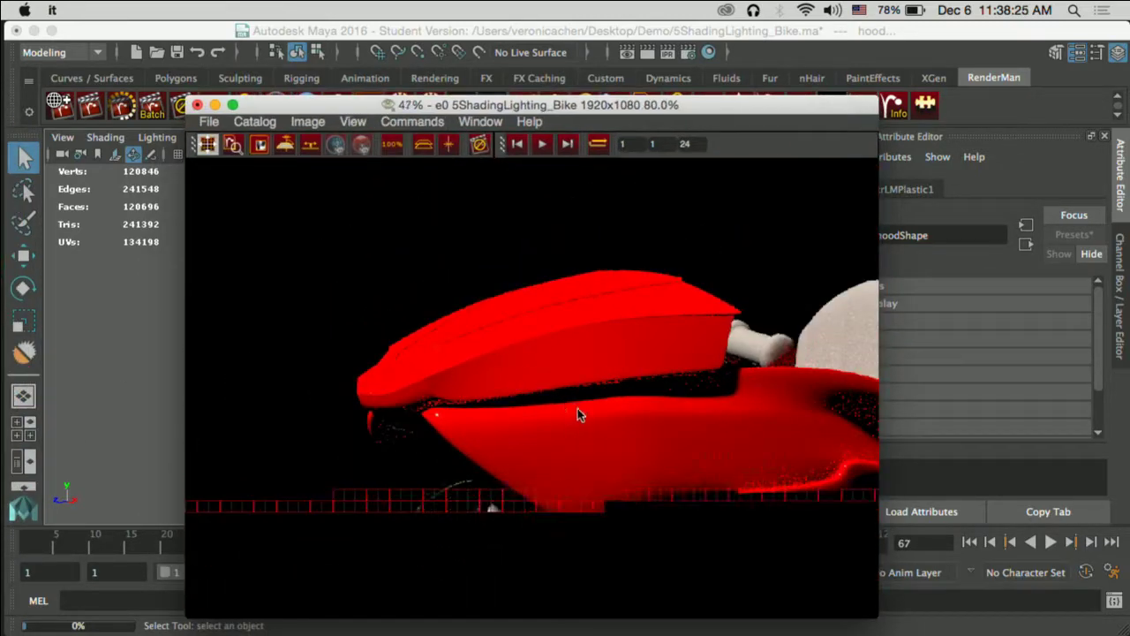
middle_drag(547, 382, 495, 341)
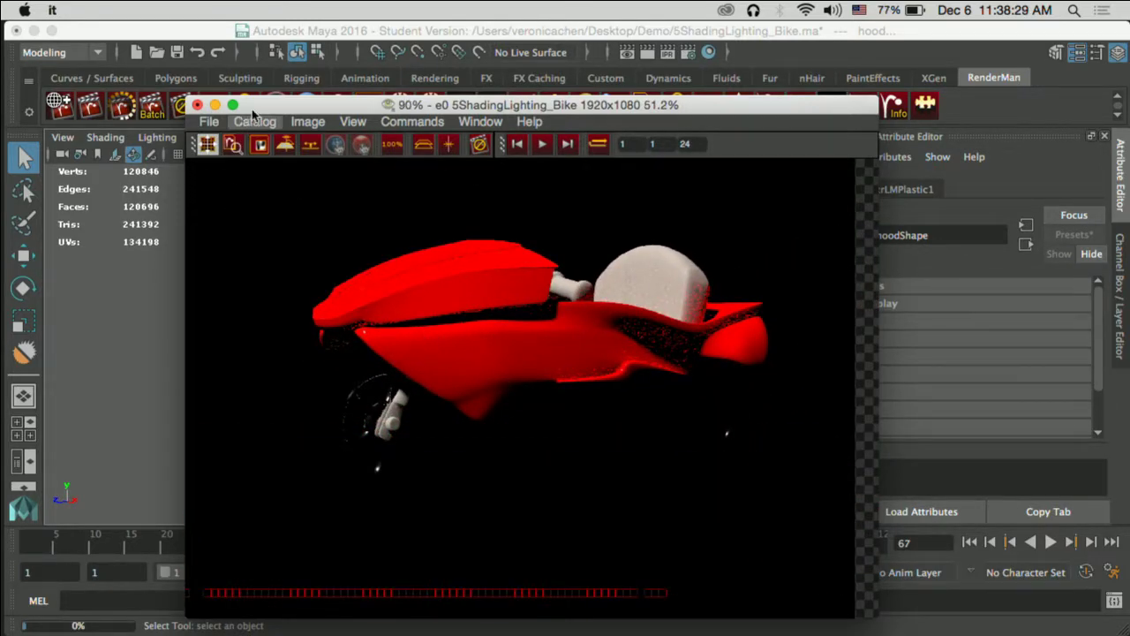
drag(282, 101, 402, 58)
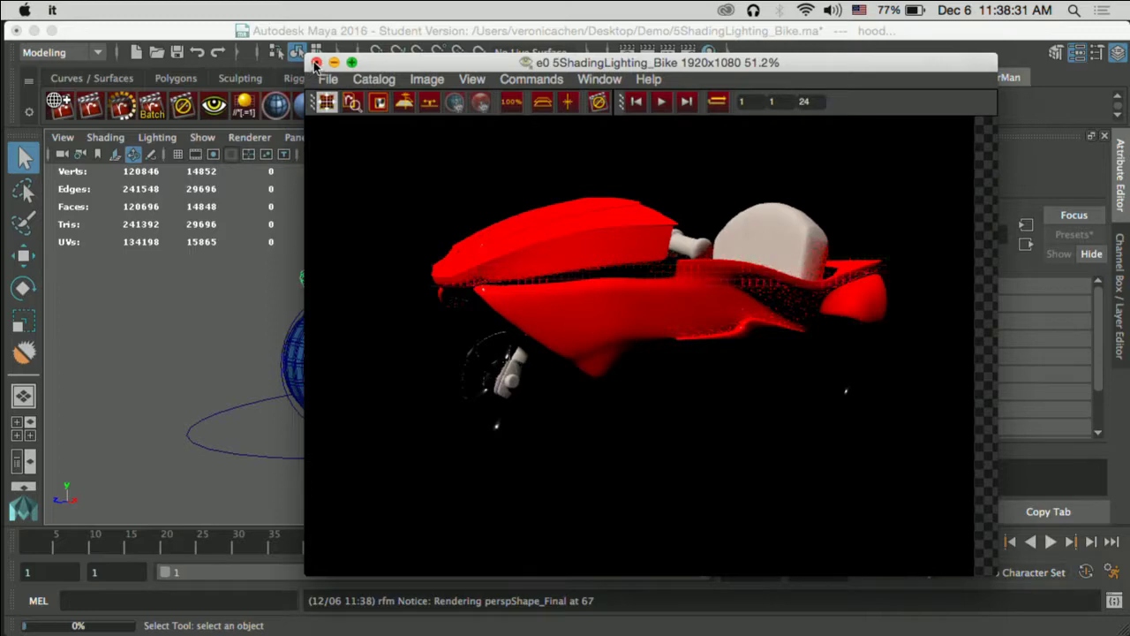
click(316, 62)
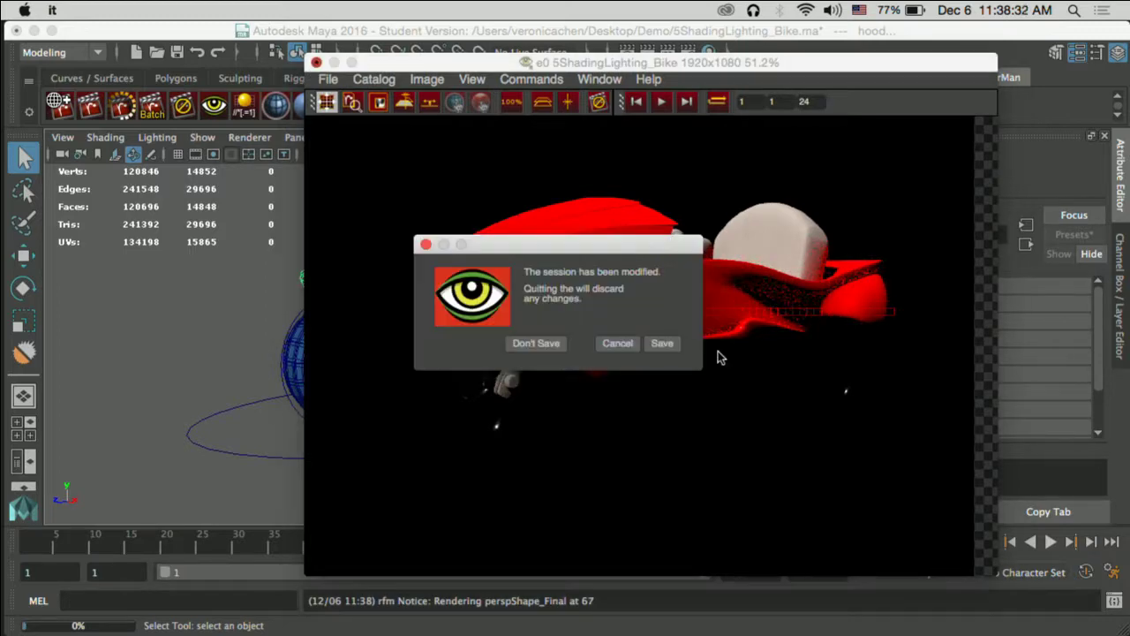
click(541, 344)
Step: Add a PxrStdEnvMapLight environment light and test-render the bike, closing the render without saving
click(399, 107)
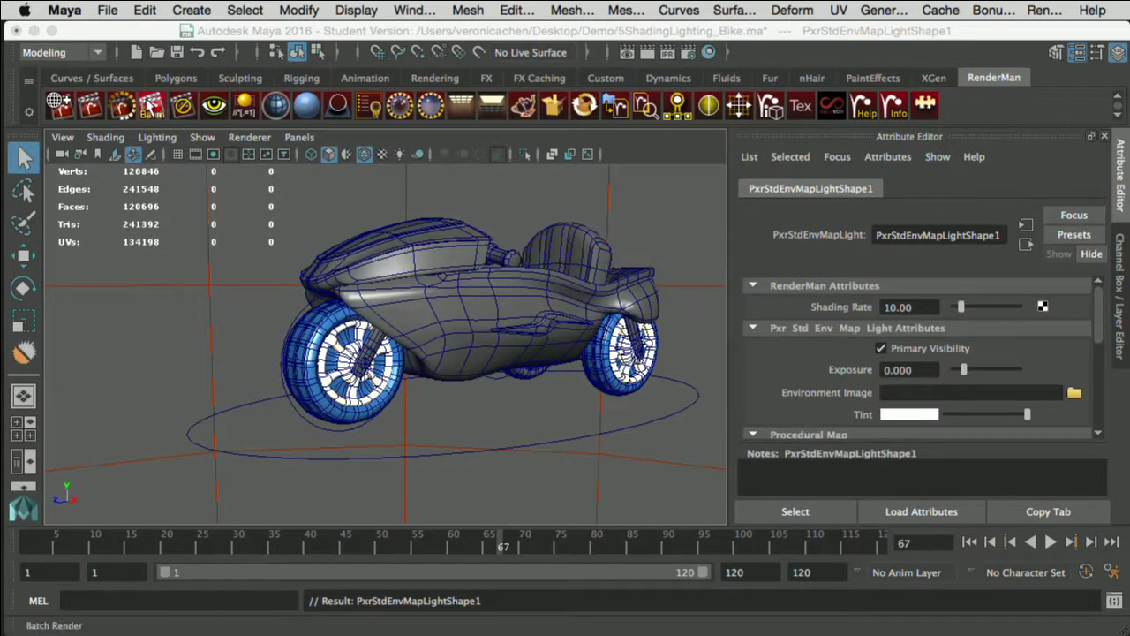
click(100, 108)
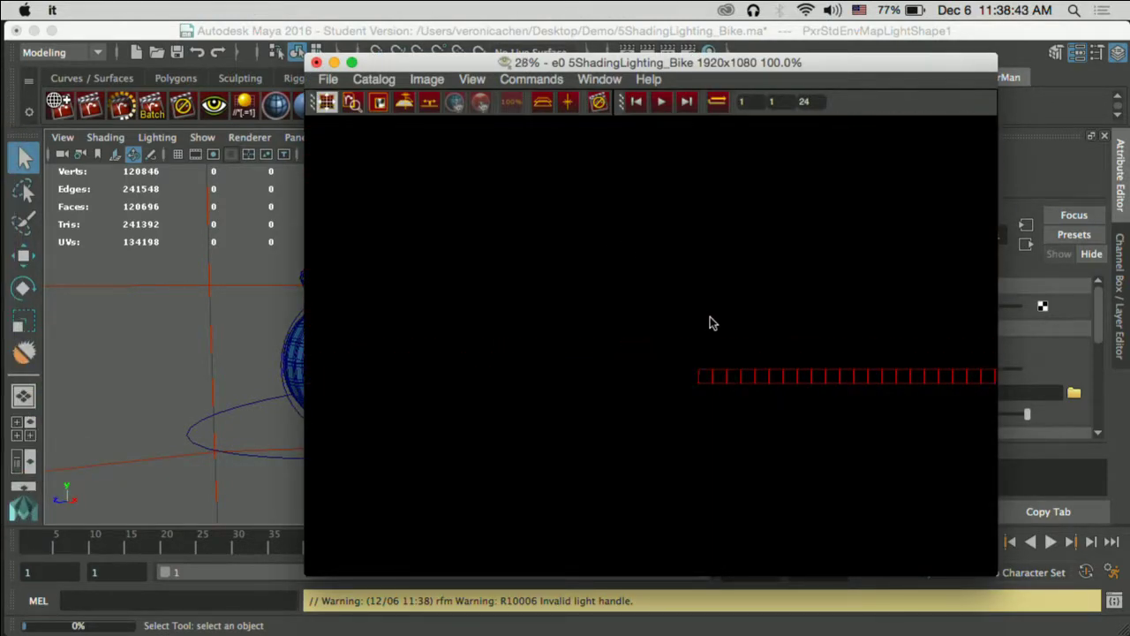
scroll(721, 322, down, 2)
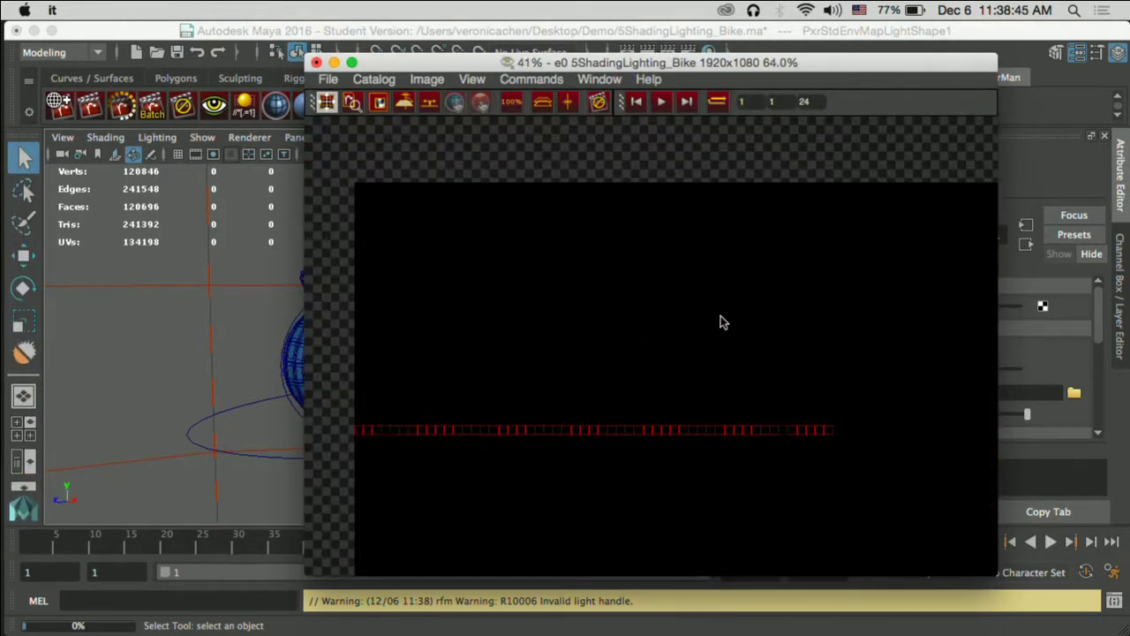
drag(765, 352, 620, 269)
scroll(621, 272, down, 1)
scroll(695, 332, down, 1)
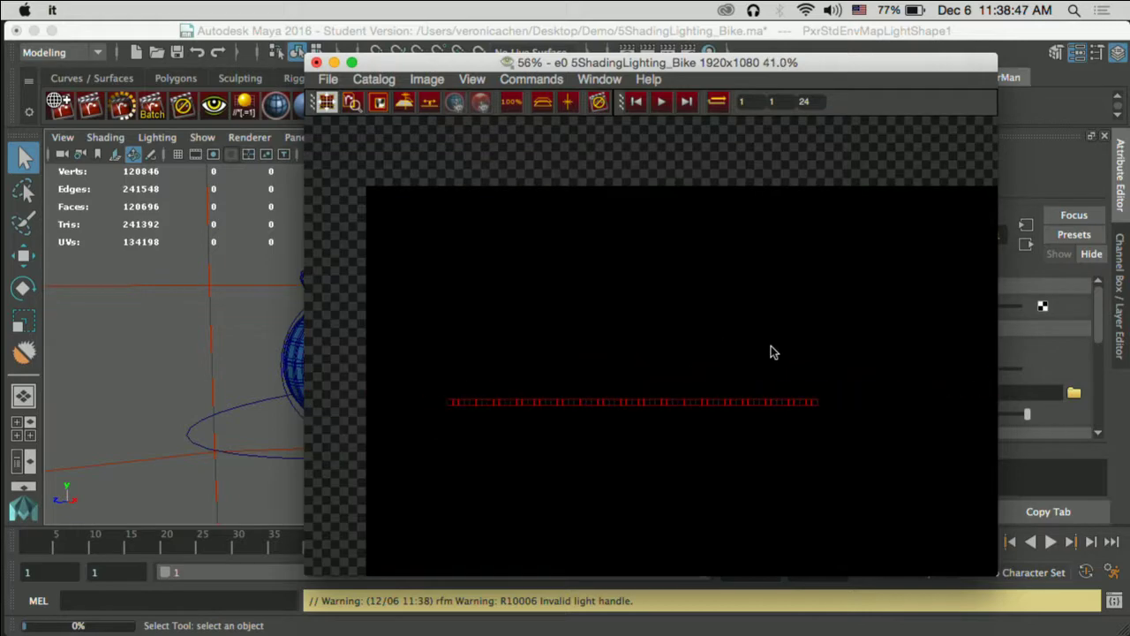
drag(771, 346, 703, 327)
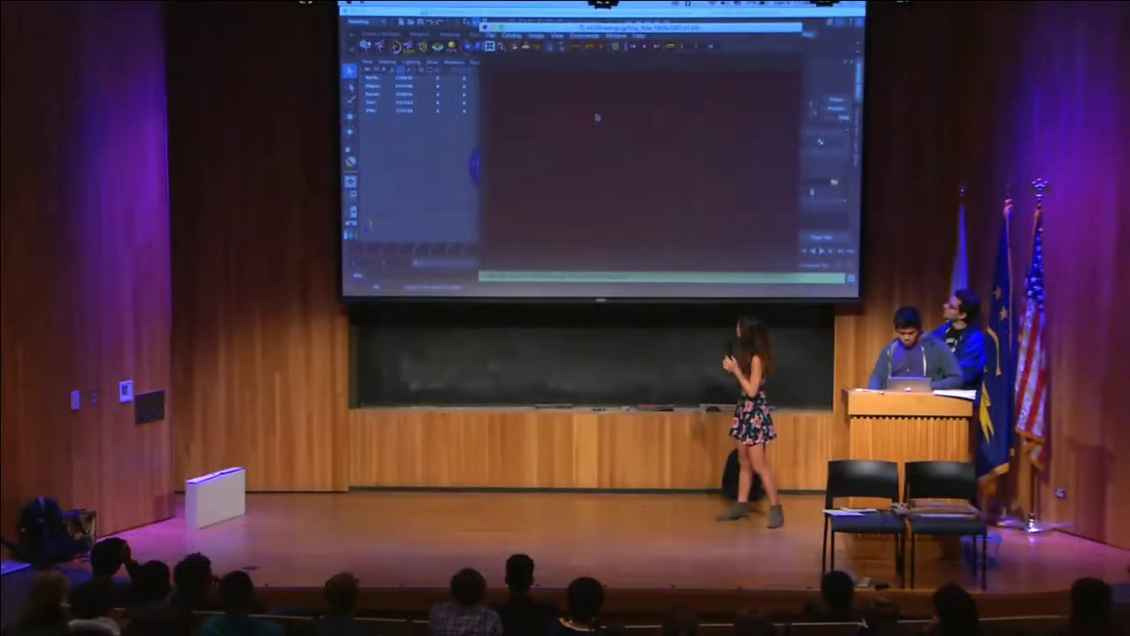
click(485, 27)
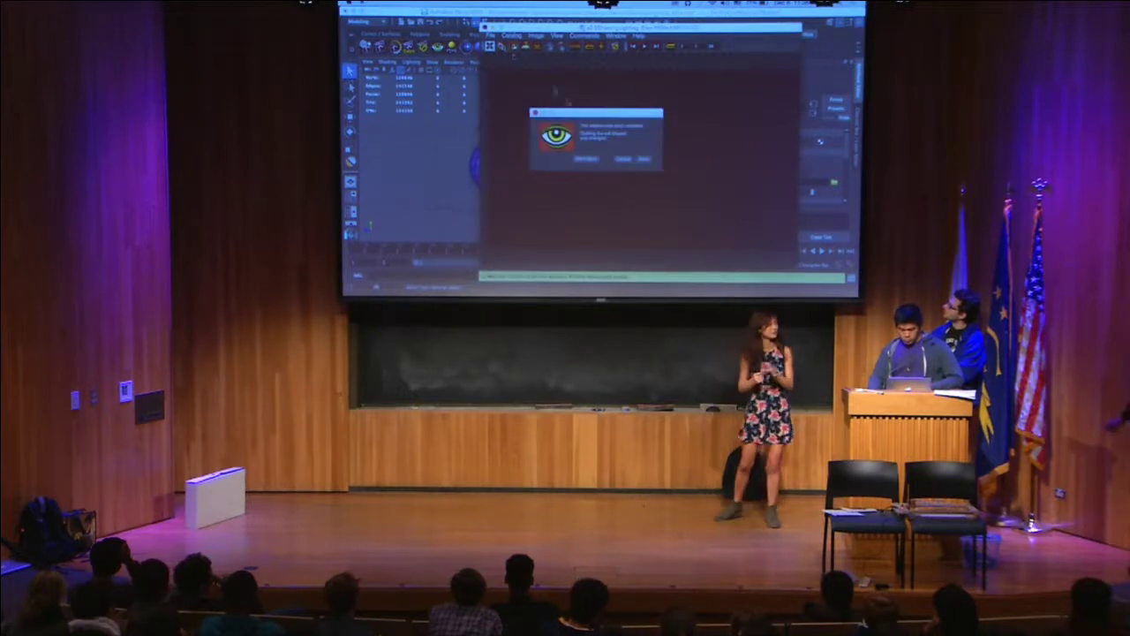
click(590, 159)
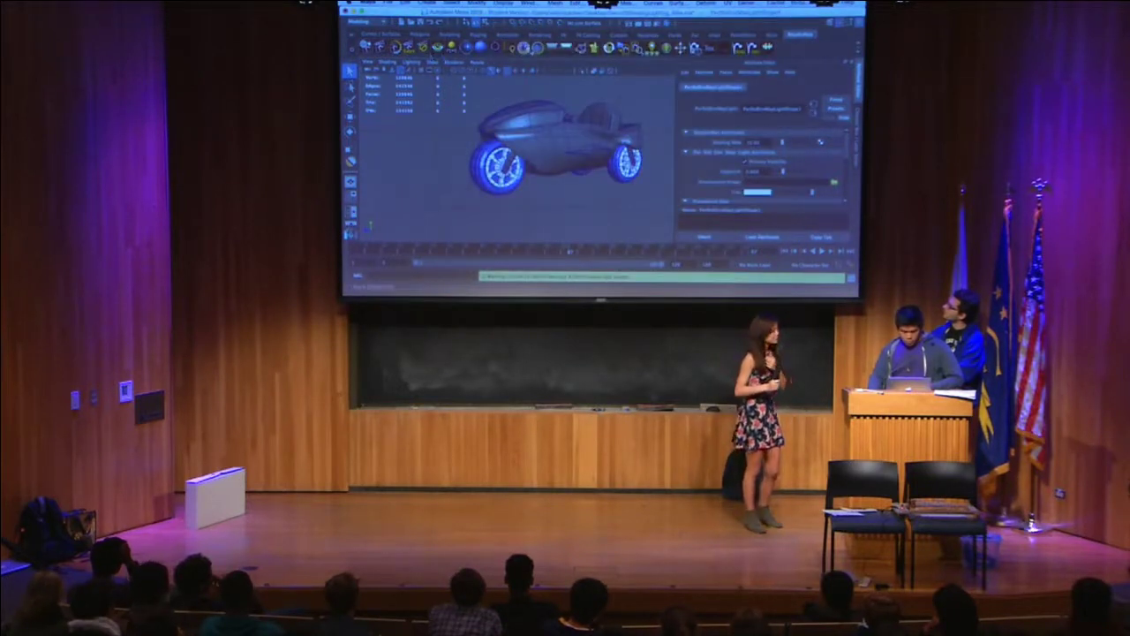
Step: Clear the selection, render the bike once more with RenderMan and quit the render window without saving
click(447, 143)
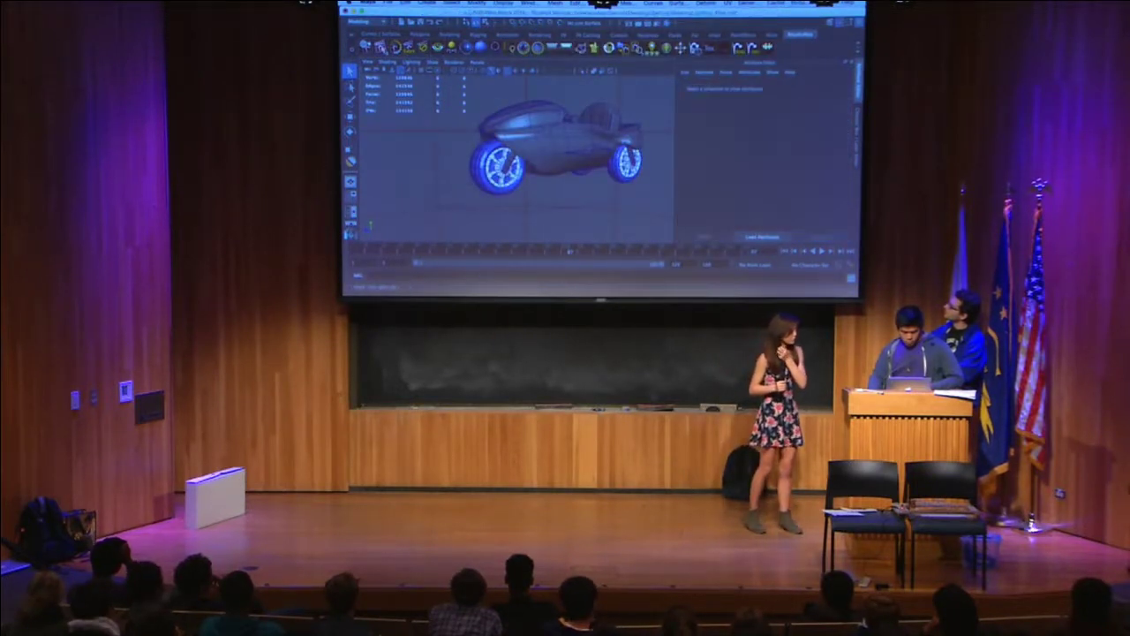
click(383, 50)
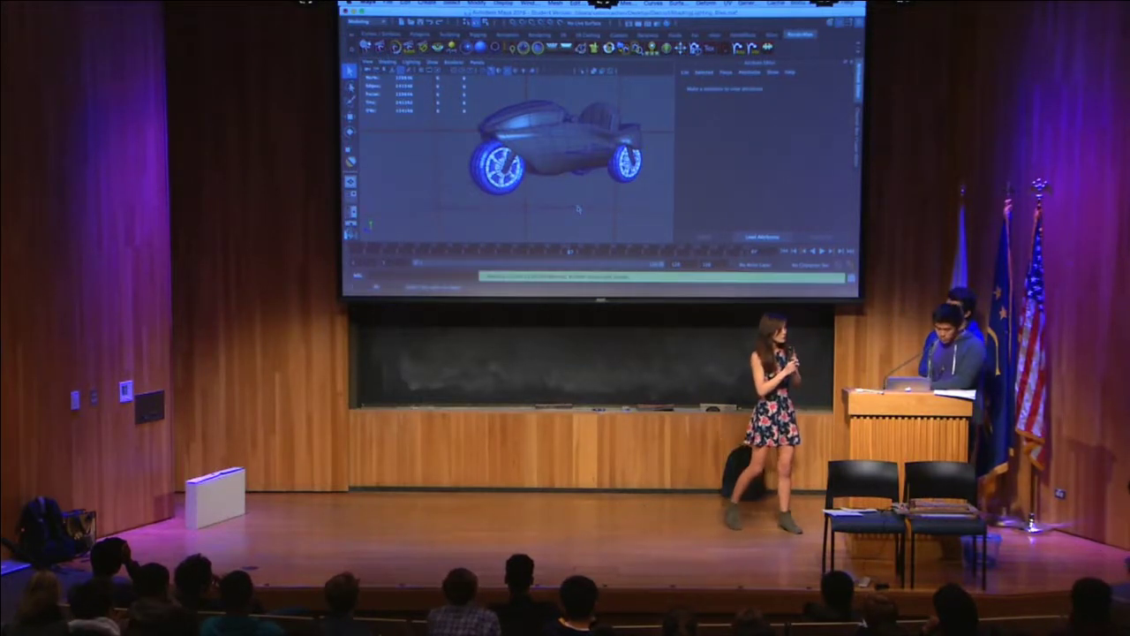
key(super+grave)
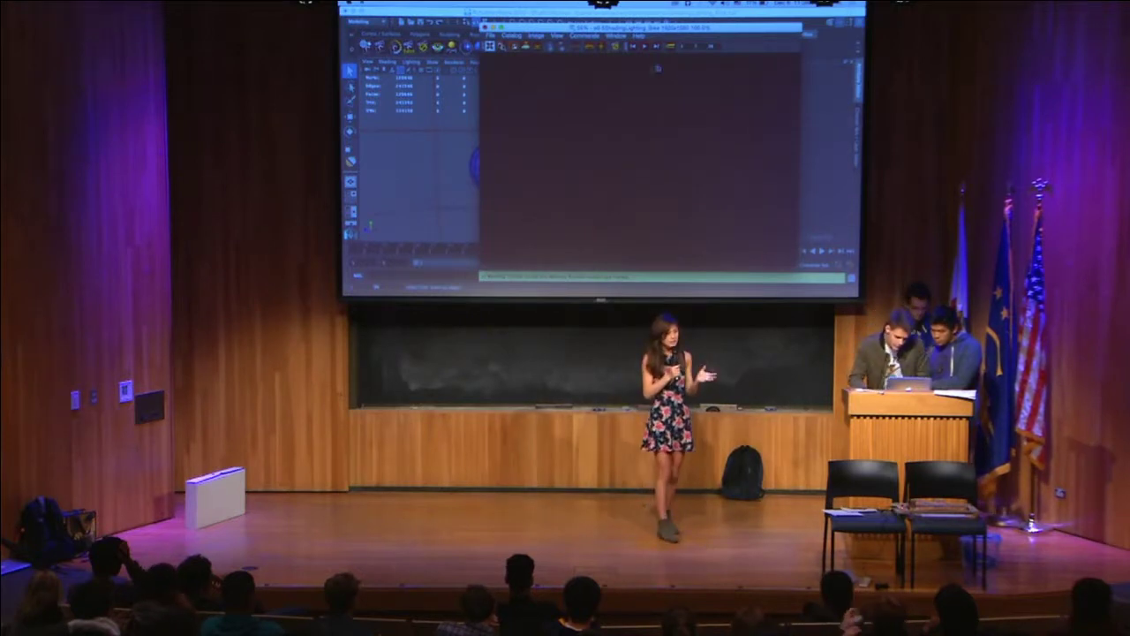
key(super+q)
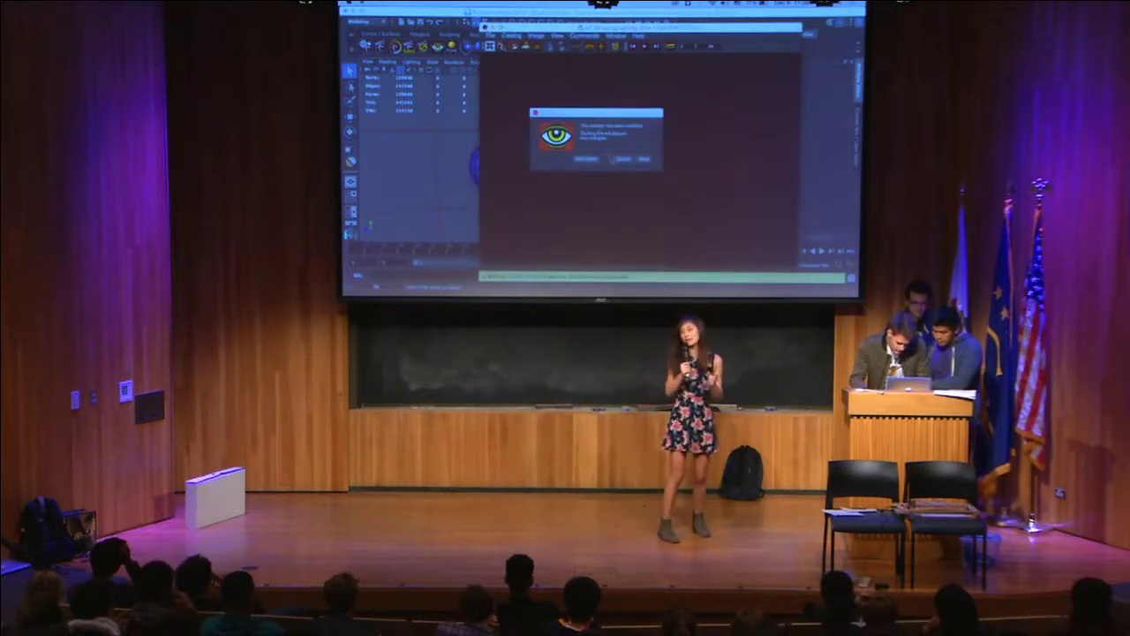
click(585, 159)
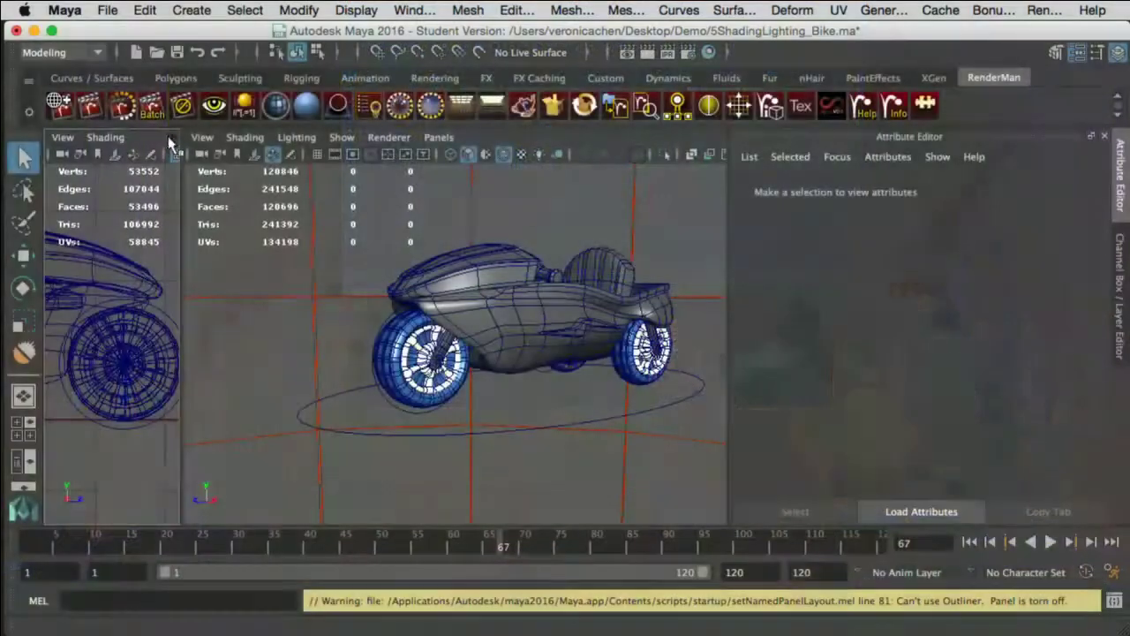
click(170, 141)
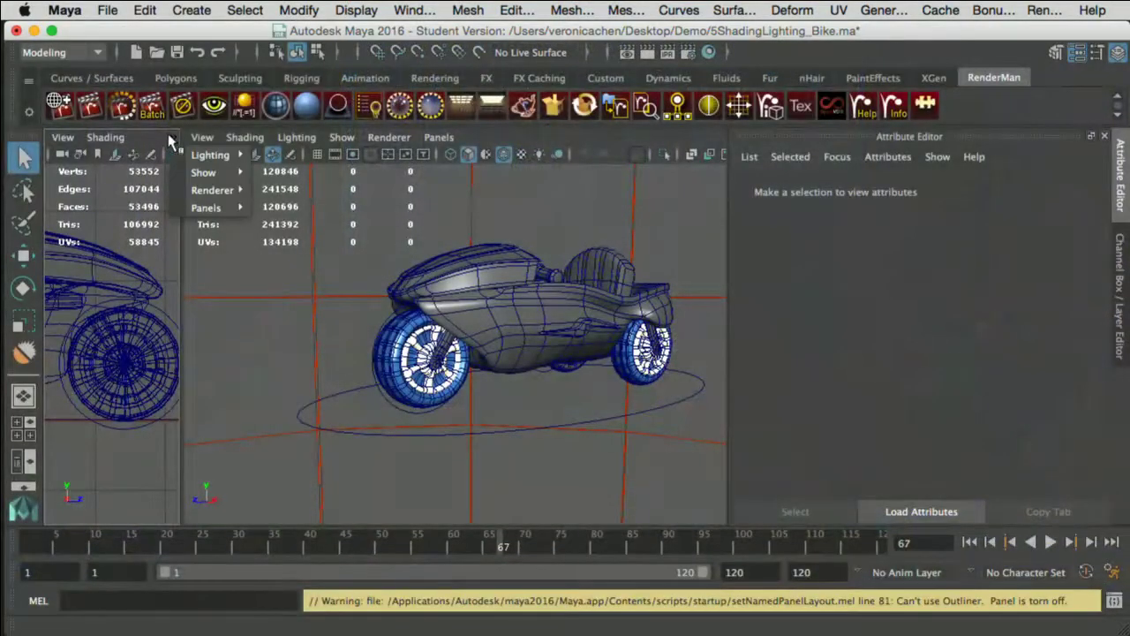
mouse_move(210, 207)
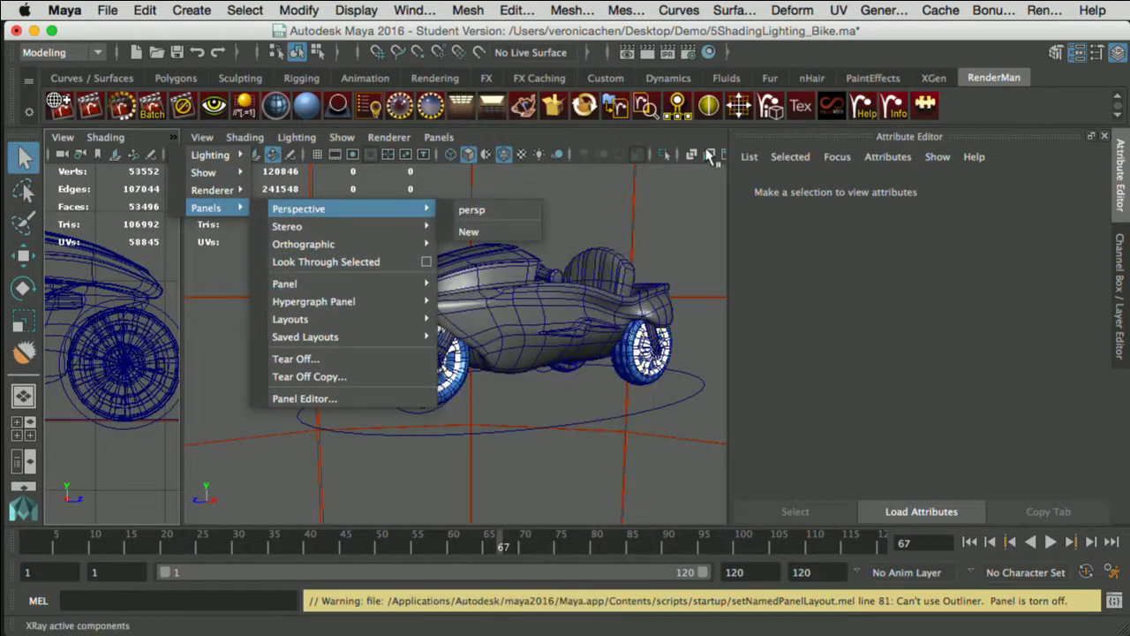
click(658, 225)
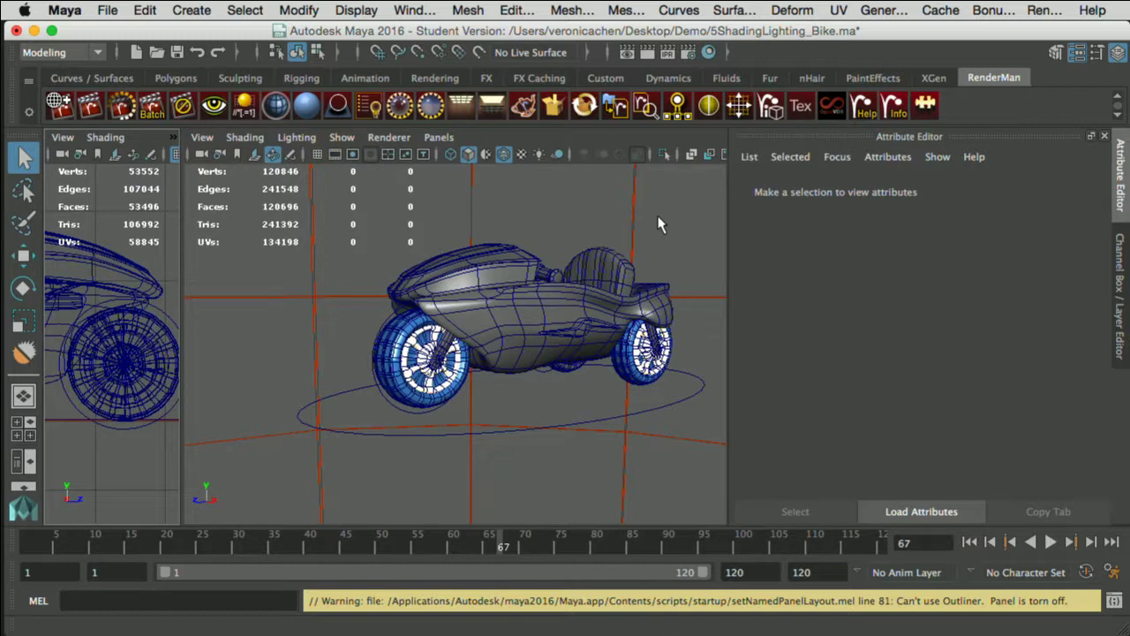
Step: Use the Outliner to delete both environment lights, PxrStdEnvMapLight2 and PxrStdEnvMapLight1
click(395, 9)
click(431, 173)
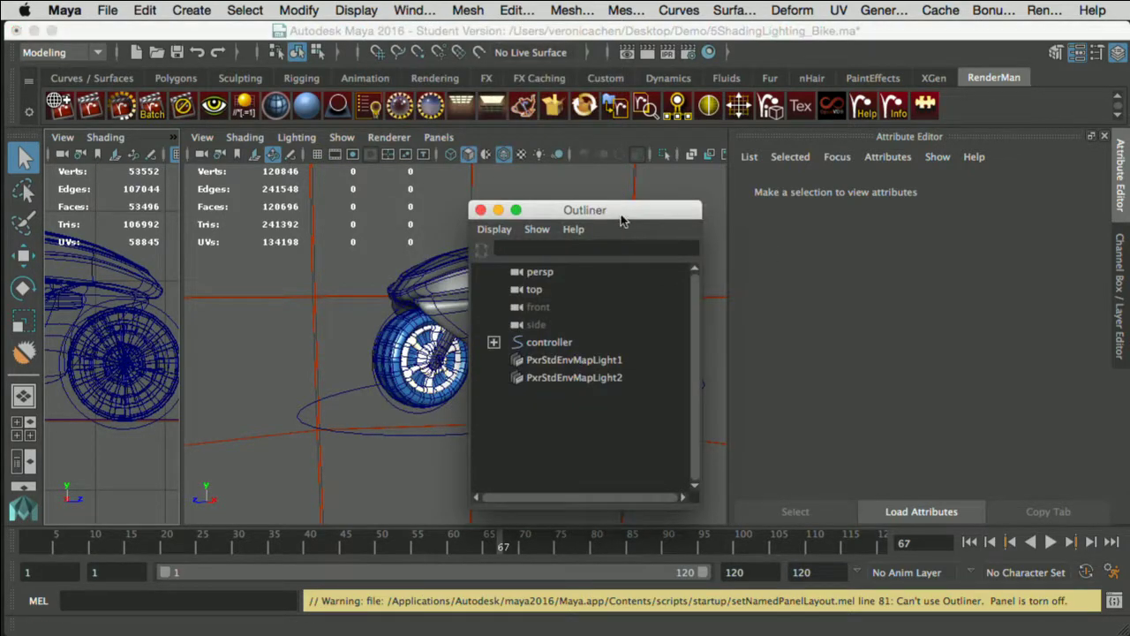
drag(620, 221, 1008, 42)
drag(1091, 328, 1104, 364)
click(959, 181)
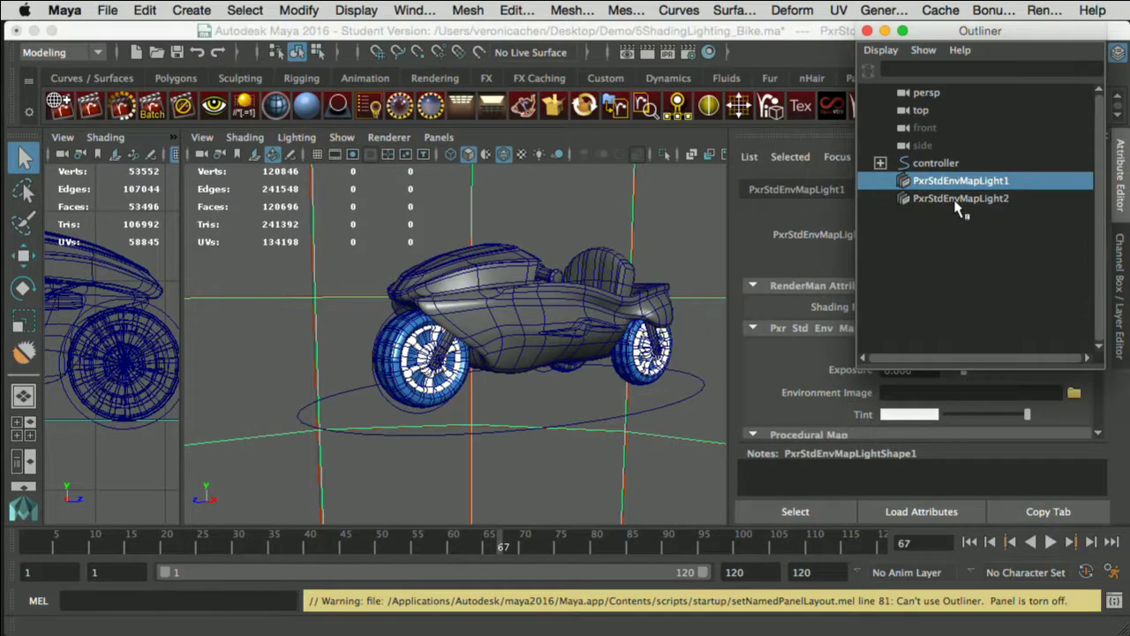
click(958, 200)
key(Delete)
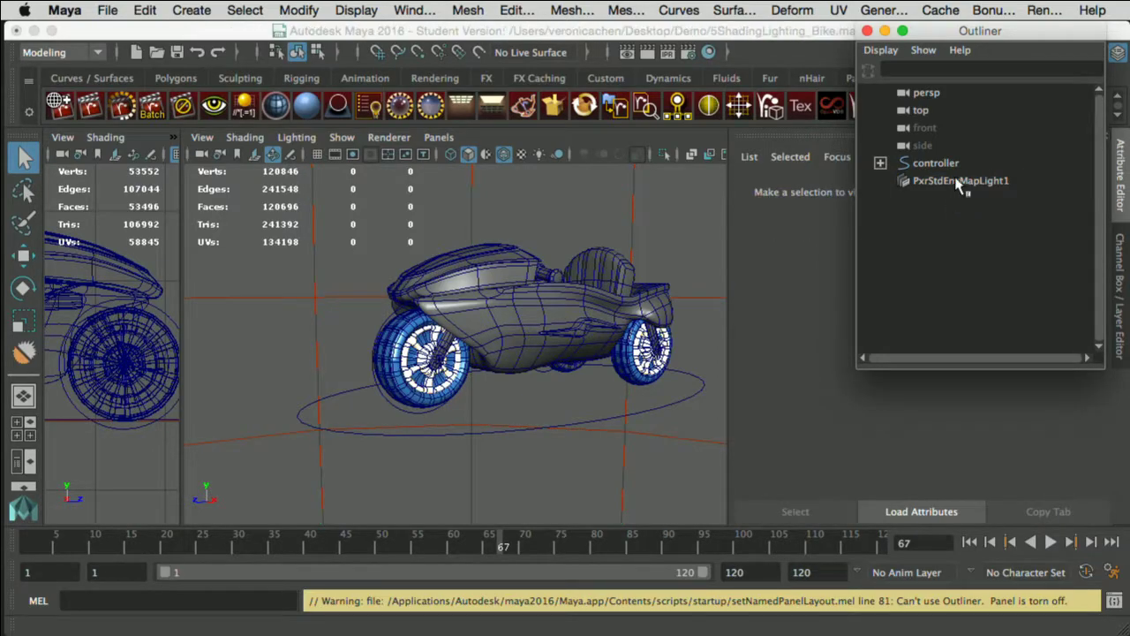
click(959, 181)
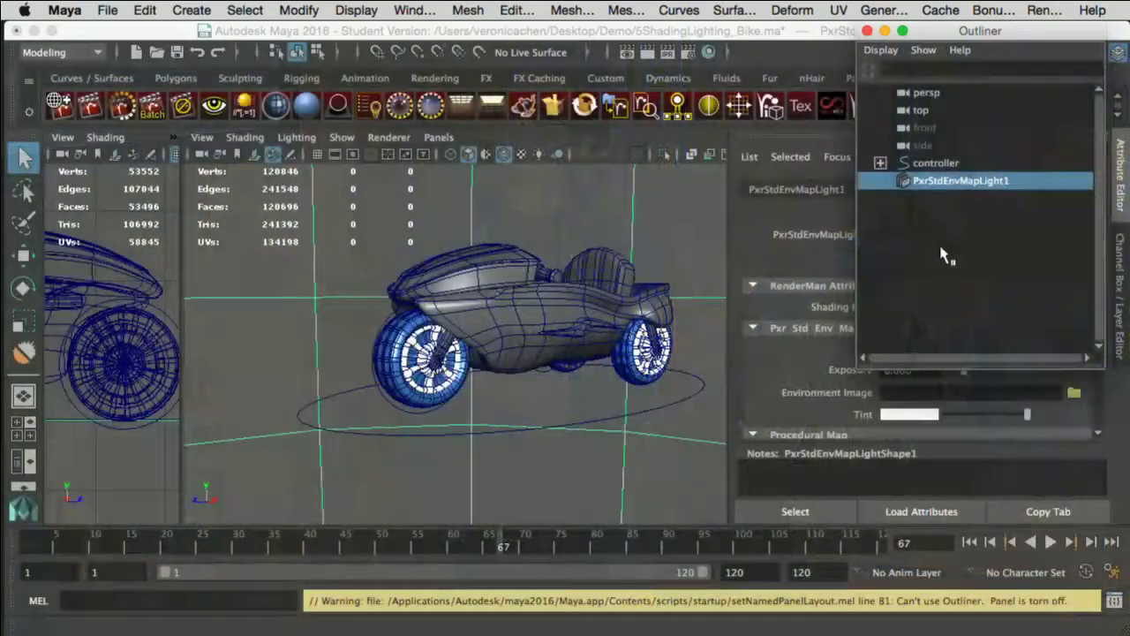
key(Delete)
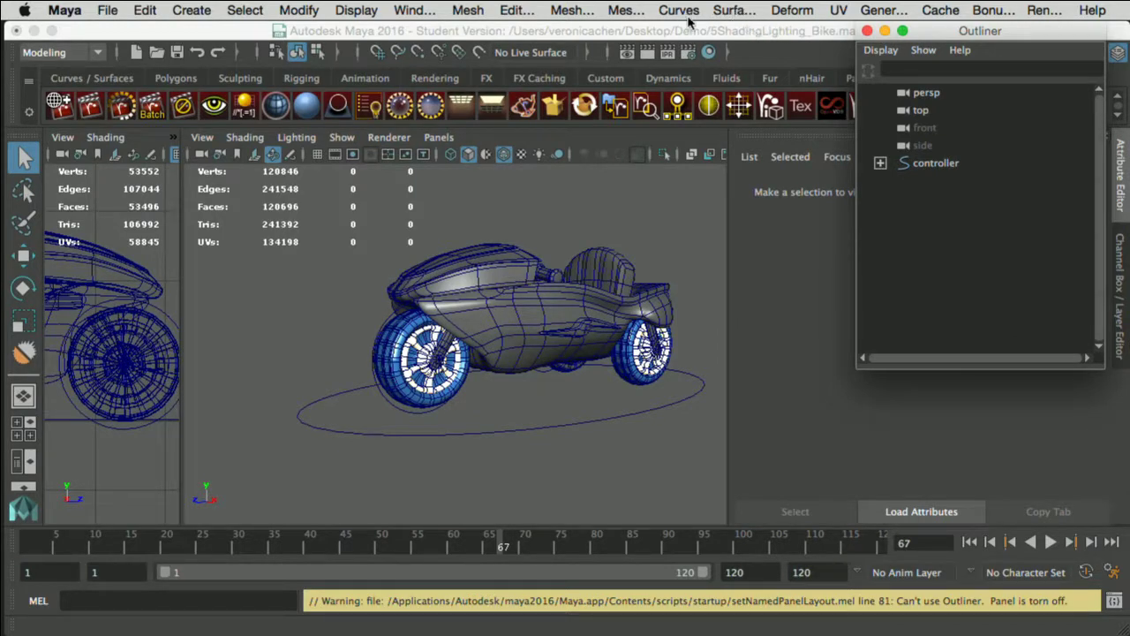
Step: Create a Pxr Standard Area Light, close the Outliner and set the light's shape to spot
click(1042, 11)
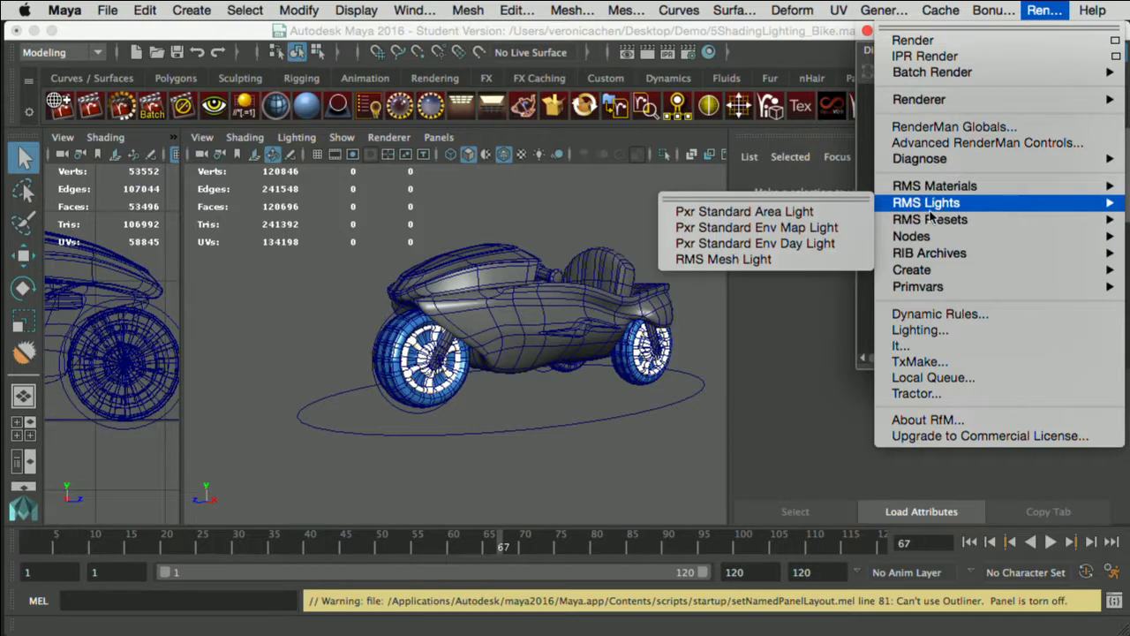
mouse_move(909, 206)
click(795, 212)
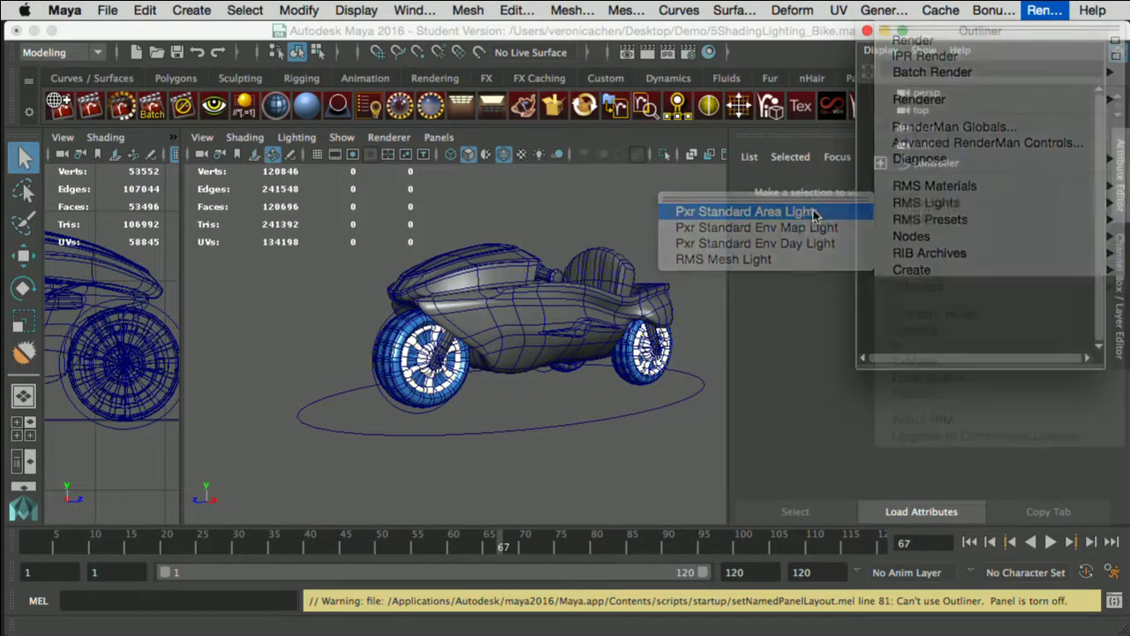
click(866, 32)
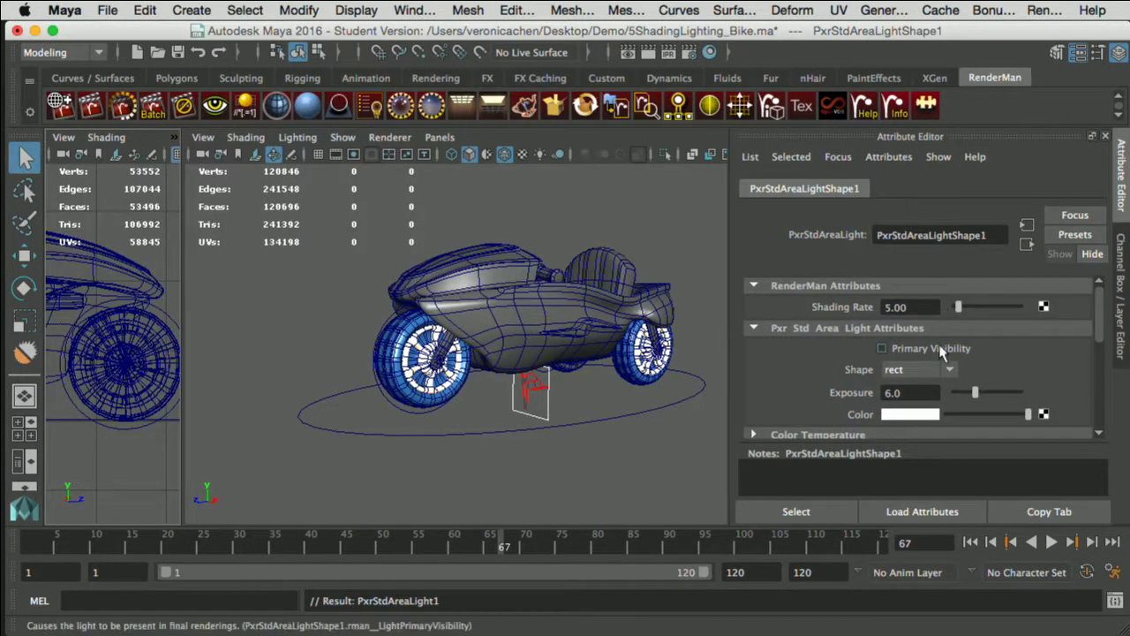
click(918, 369)
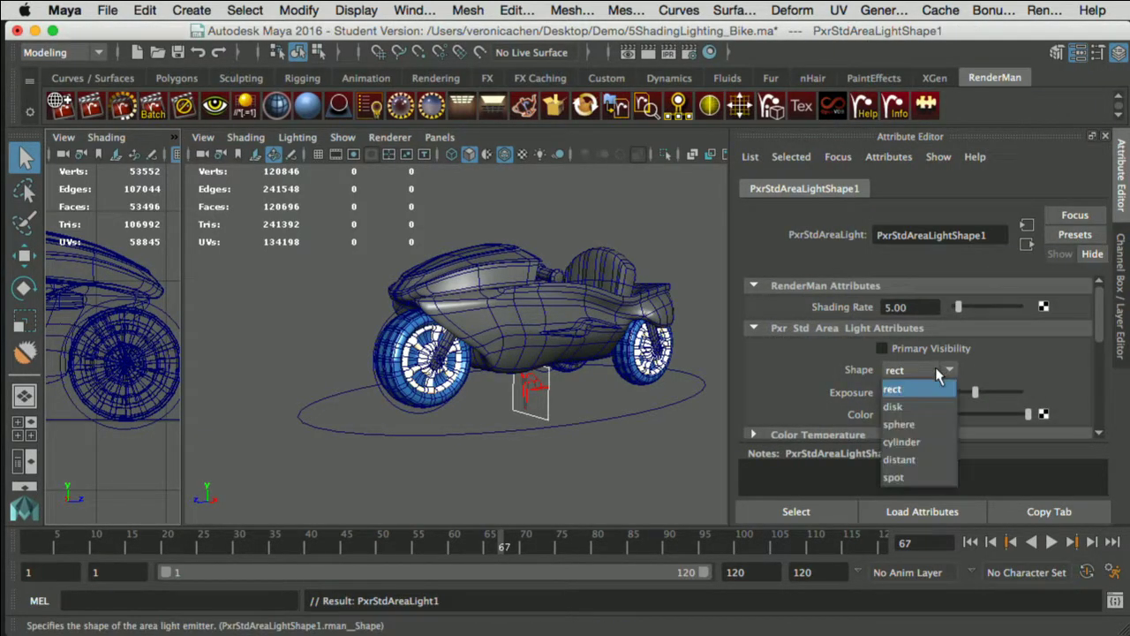
click(915, 477)
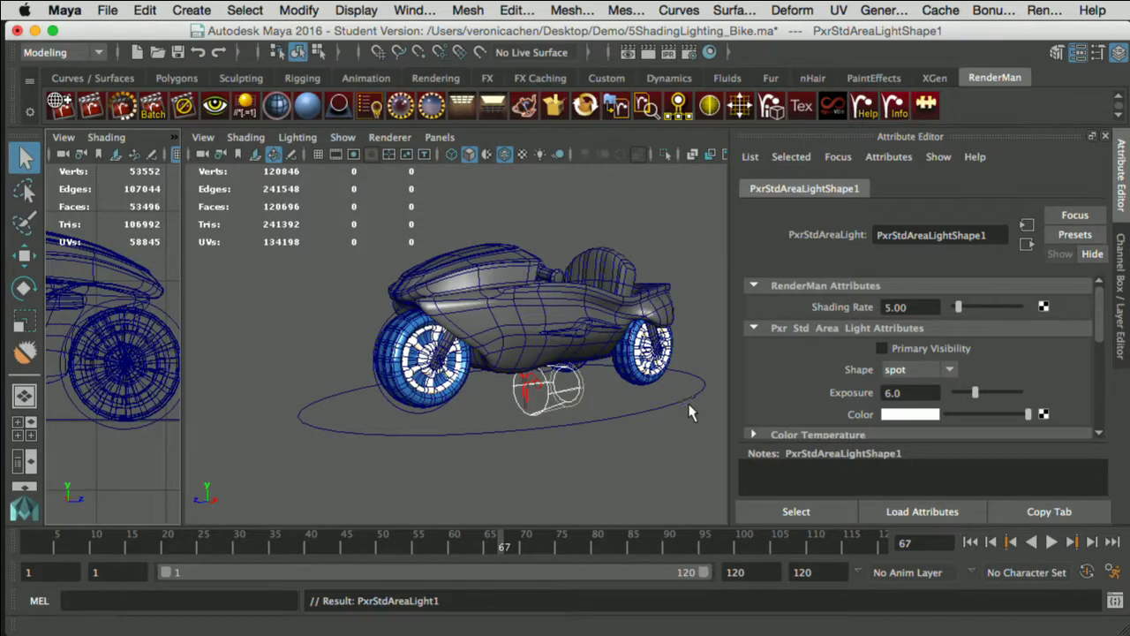
Step: Move the spot light out from under the bike, raise it to body height and pull it away from the bike
alt+middle_drag(615, 452, 657, 412)
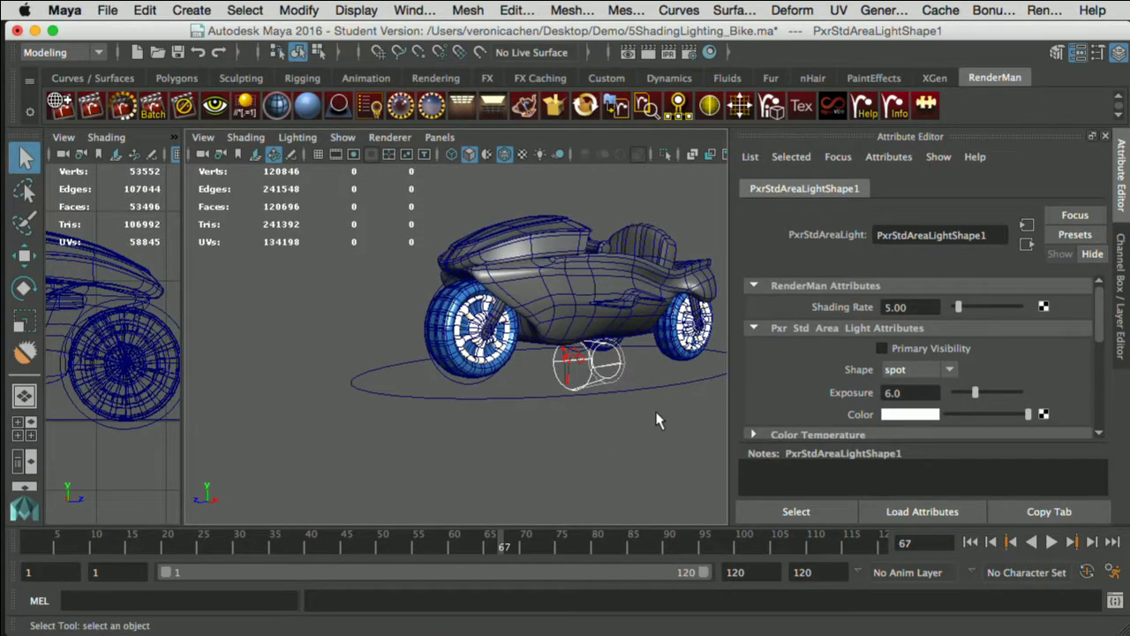
key(w)
scroll(661, 397, up, 3)
alt+drag(657, 402, 652, 424)
scroll(627, 404, up, 8)
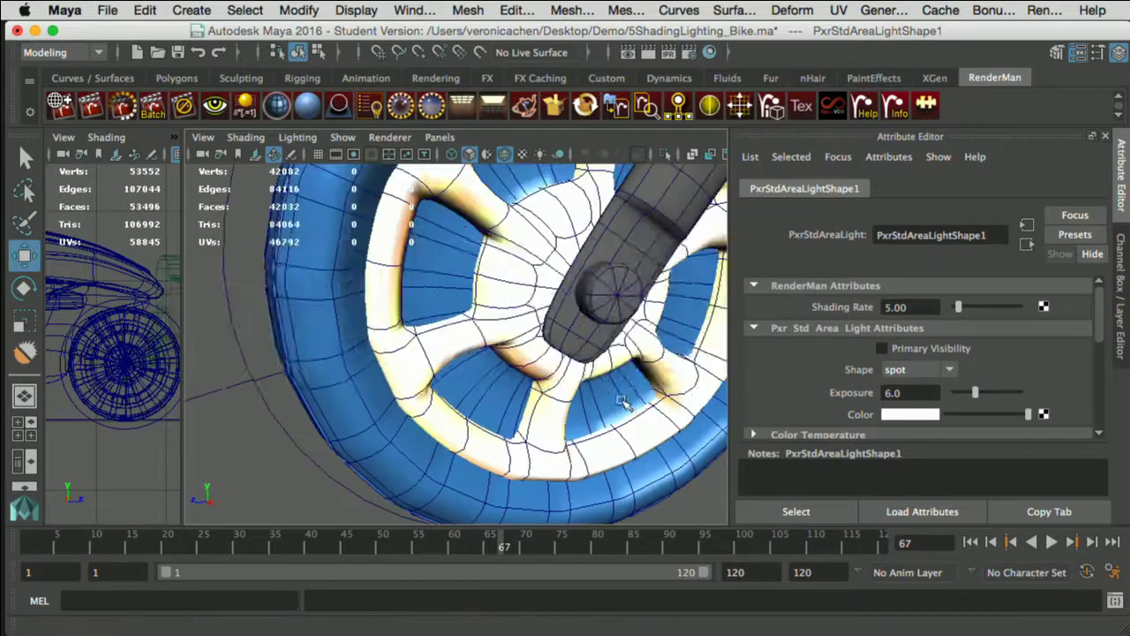
scroll(601, 399, down, 10)
drag(597, 385, 504, 498)
scroll(533, 437, up, 8)
scroll(530, 424, down, 10)
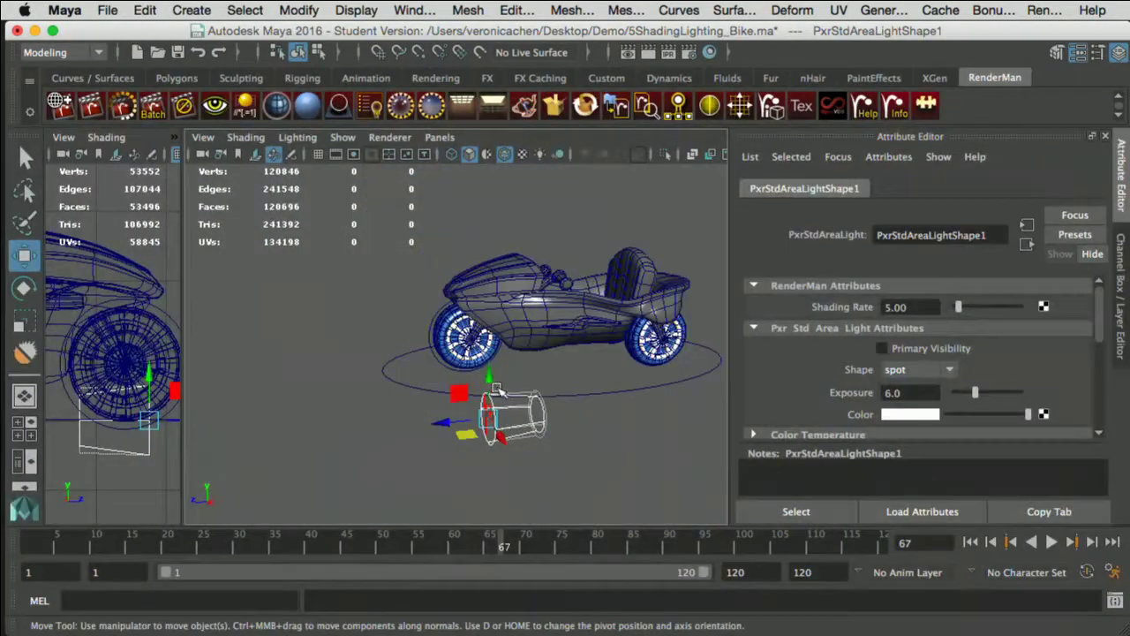
drag(491, 380, 494, 256)
alt+drag(555, 399, 577, 406)
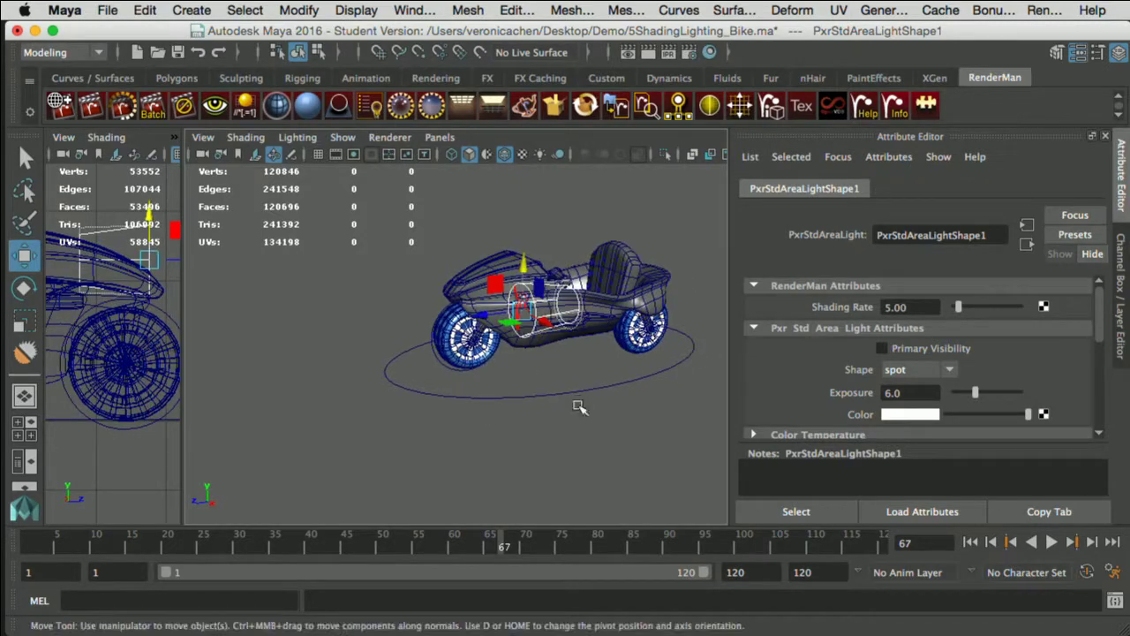
drag(500, 285, 340, 320)
alt+drag(452, 363, 530, 340)
Step: Rotate the spot light so that it tilts down toward the side of the bike
key(e)
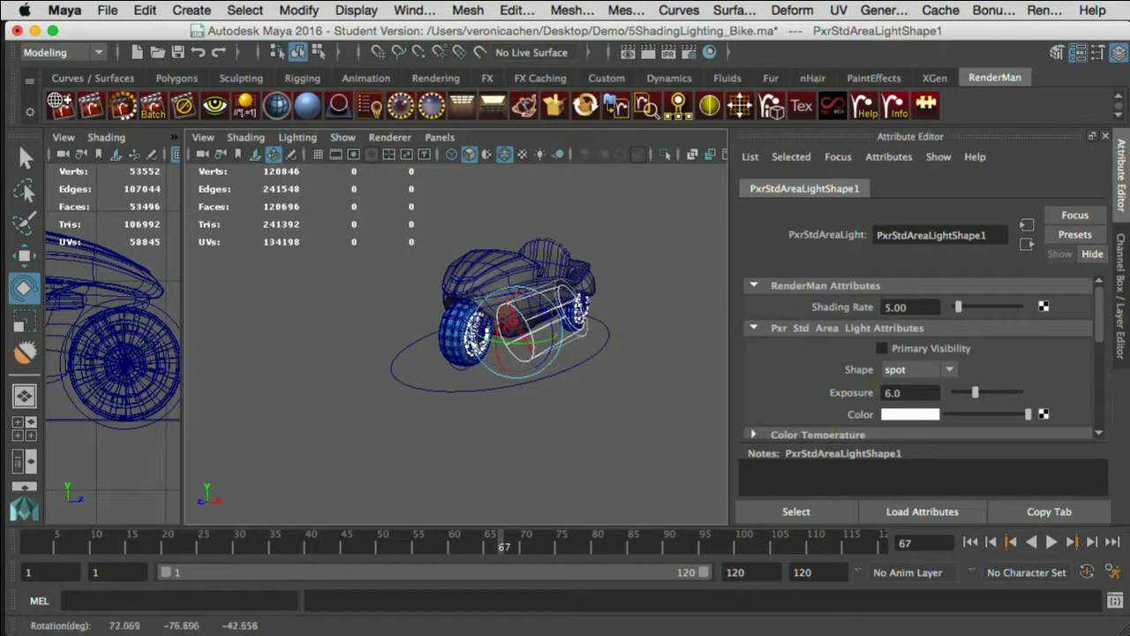
drag(504, 330, 449, 337)
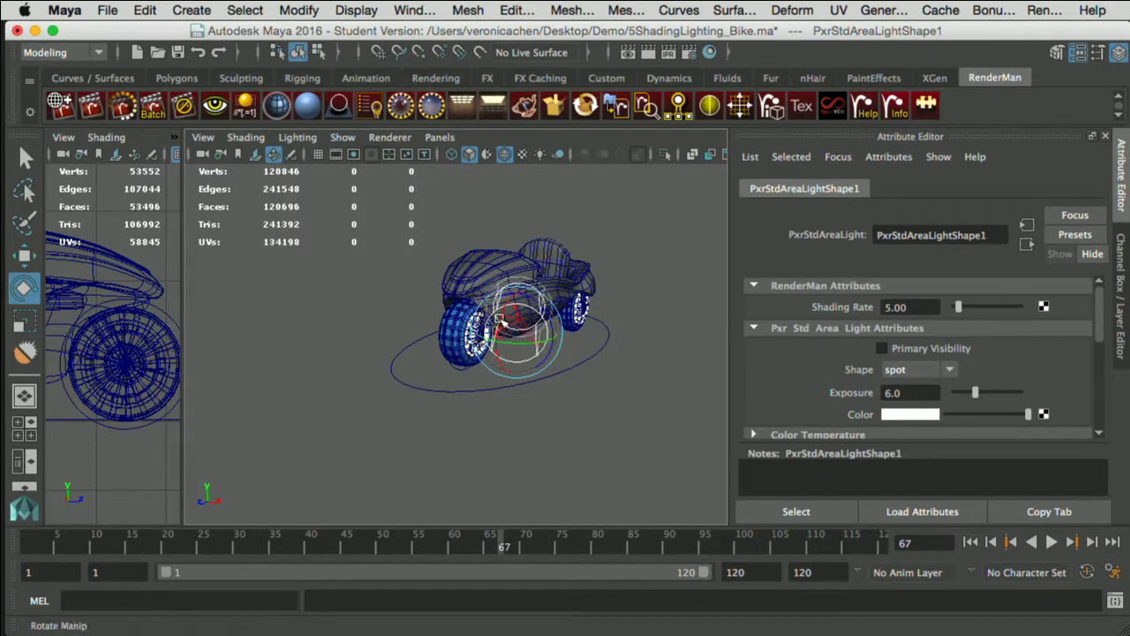
key(w)
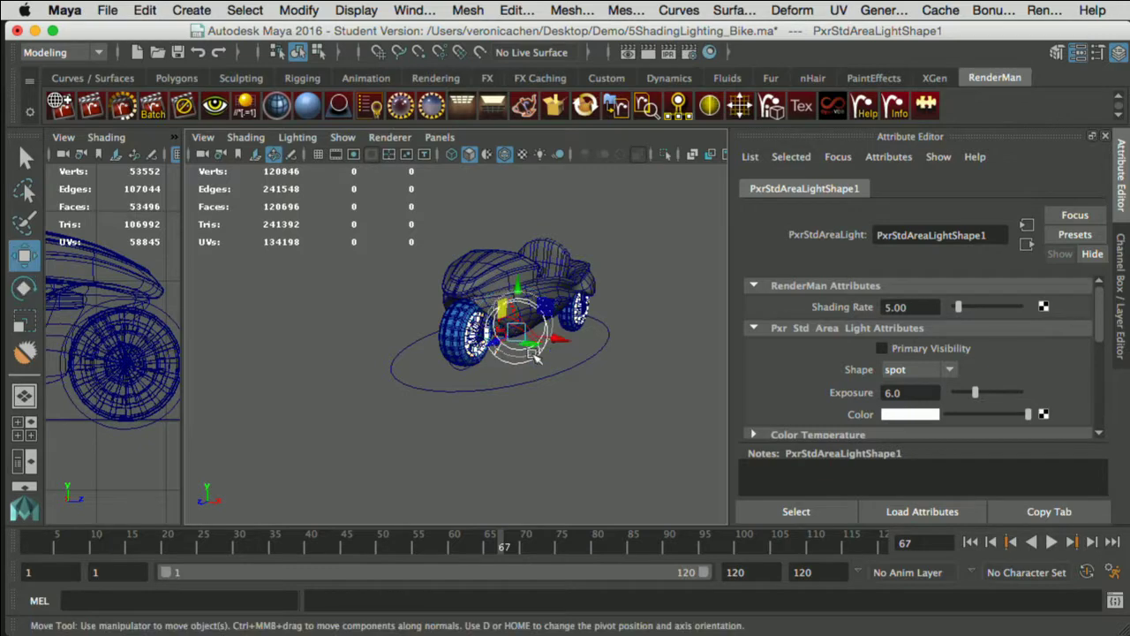
alt+drag(535, 353, 645, 310)
scroll(646, 310, up, 8)
scroll(651, 311, down, 6)
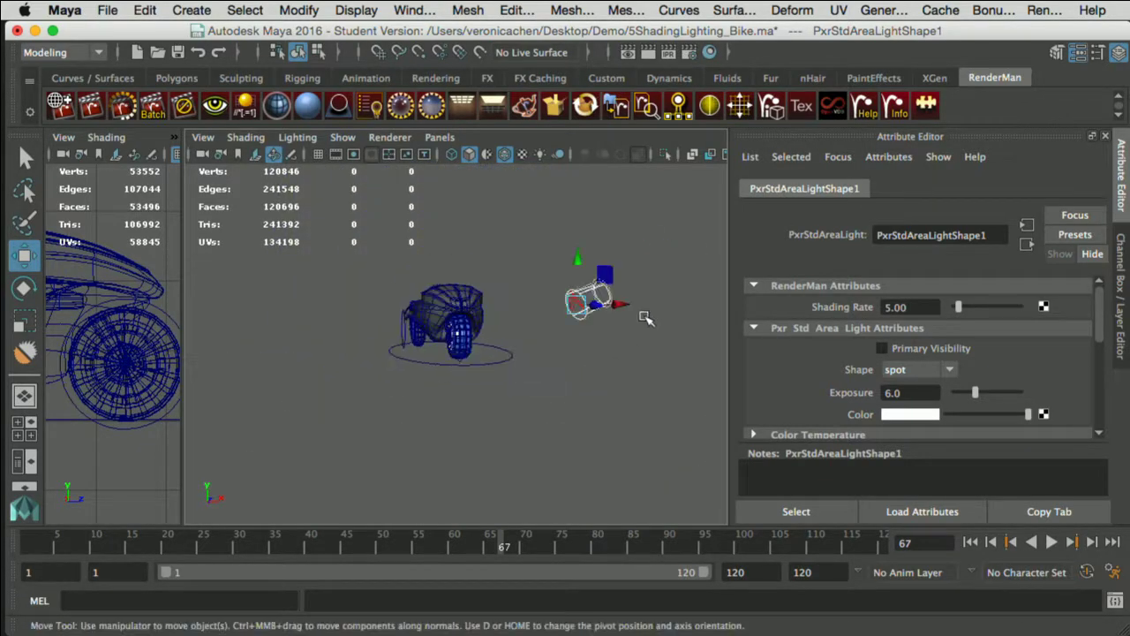
Step: Move the spot light farther back and up above the side of the bike, and clear the selection
key(w)
drag(600, 291, 558, 266)
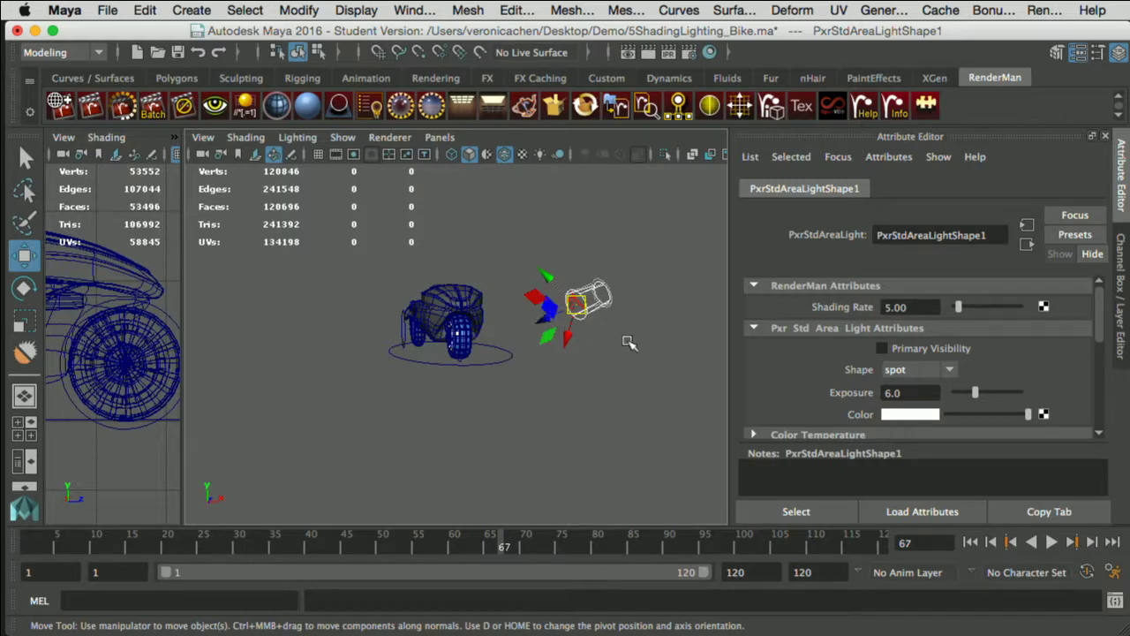
alt+drag(629, 343, 652, 323)
drag(556, 306, 574, 212)
click(623, 320)
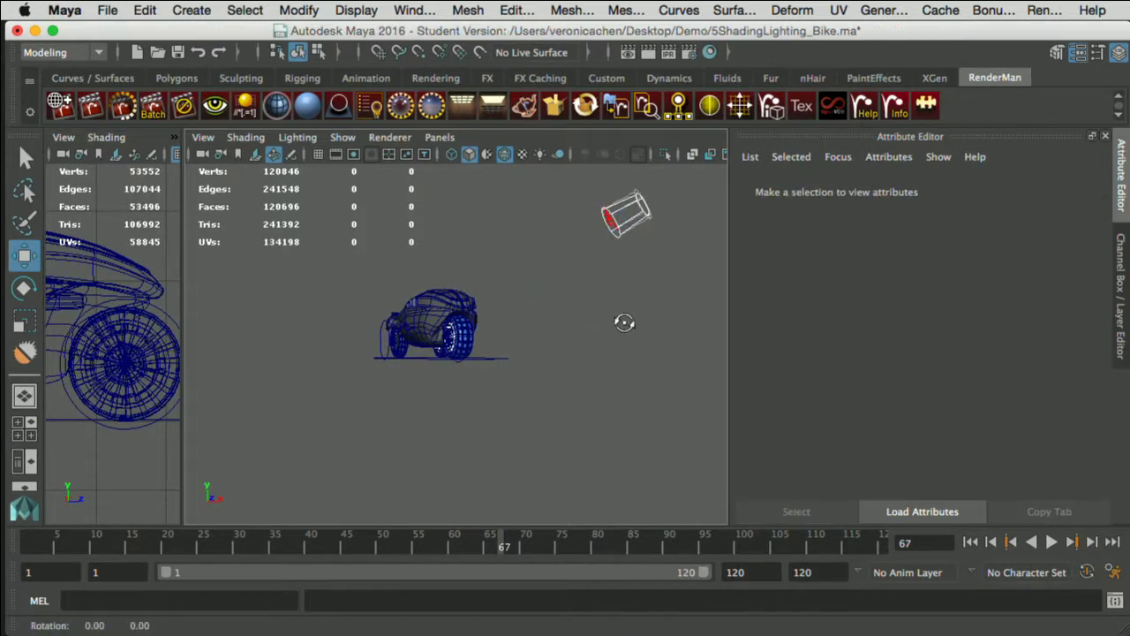
alt+drag(623, 320, 594, 346)
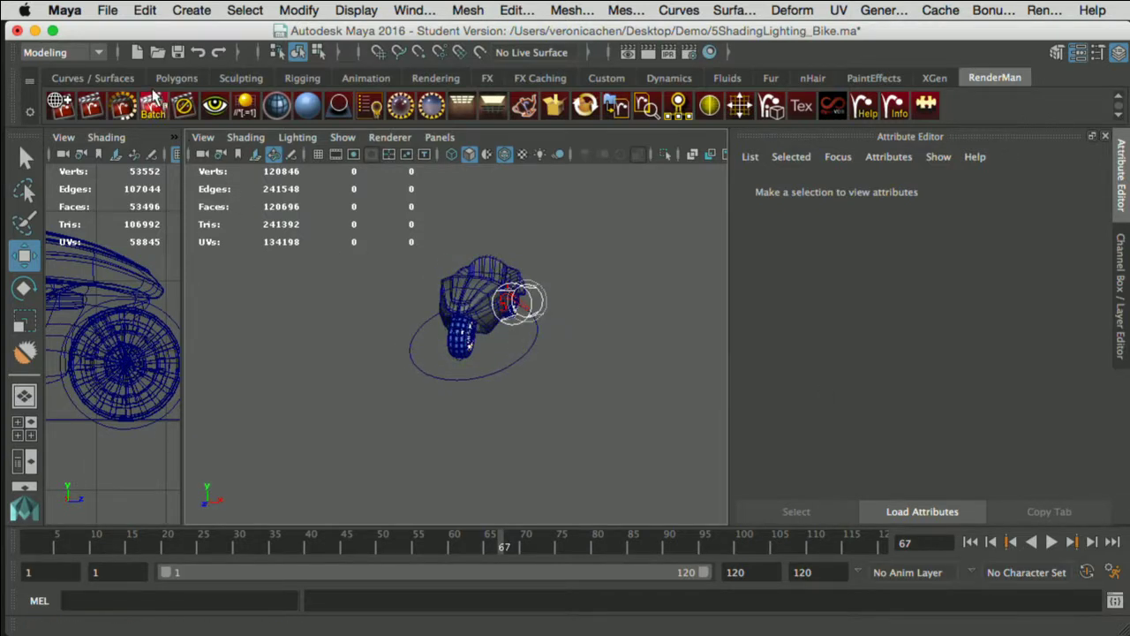
Step: Create a polygon plane and scale it up into a large ground floor beneath the bike
click(176, 79)
click(184, 106)
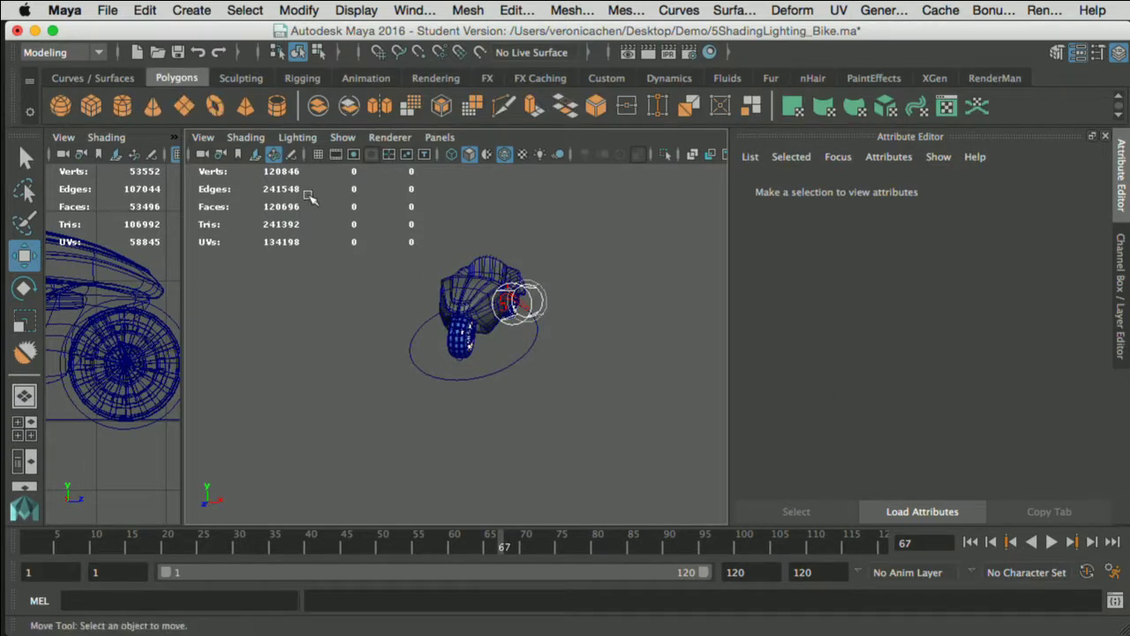
alt+drag(517, 353, 480, 320)
key(r)
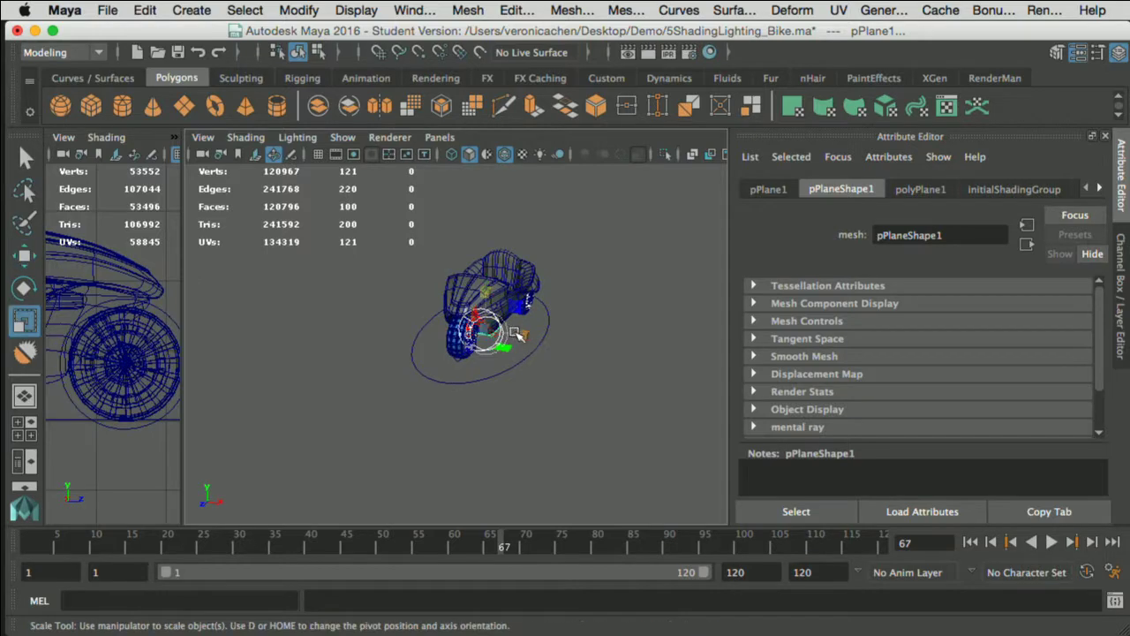
alt+drag(571, 374, 754, 433)
click(630, 381)
click(629, 360)
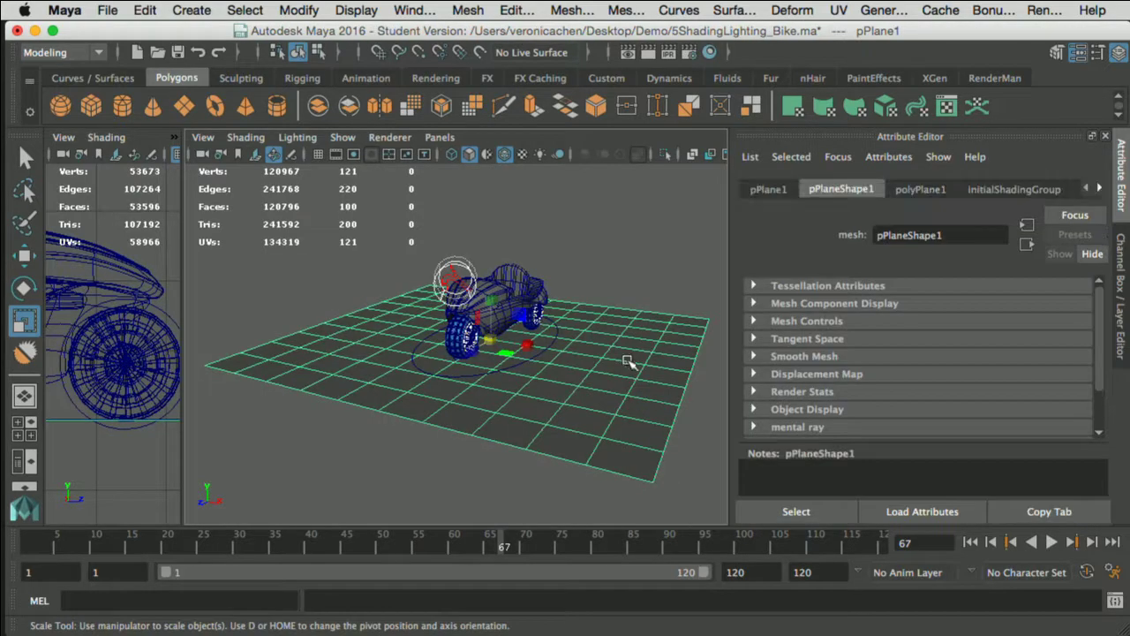
Step: Assign a new PxrDisney material to the ground plane
right_drag(627, 360, 626, 399)
mouse_move(671, 581)
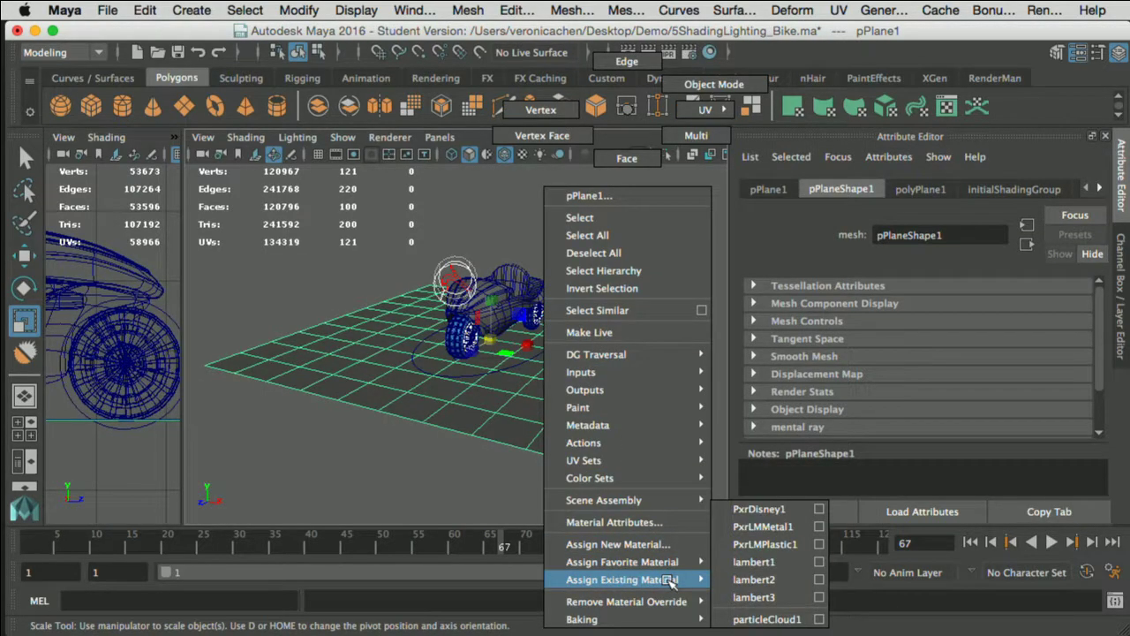
click(623, 544)
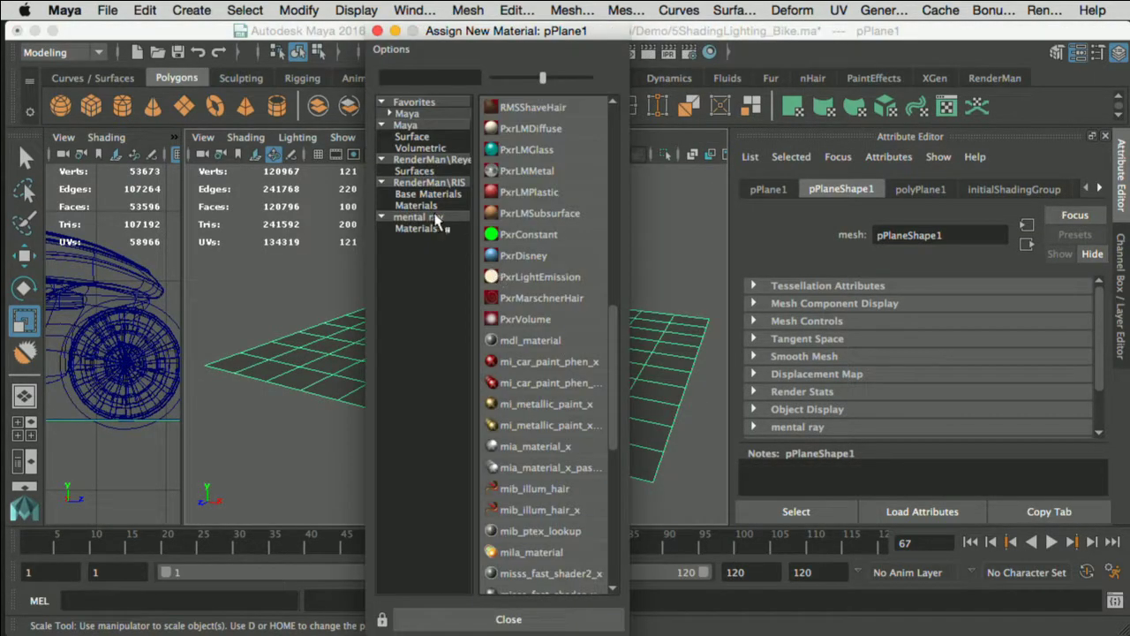
click(524, 256)
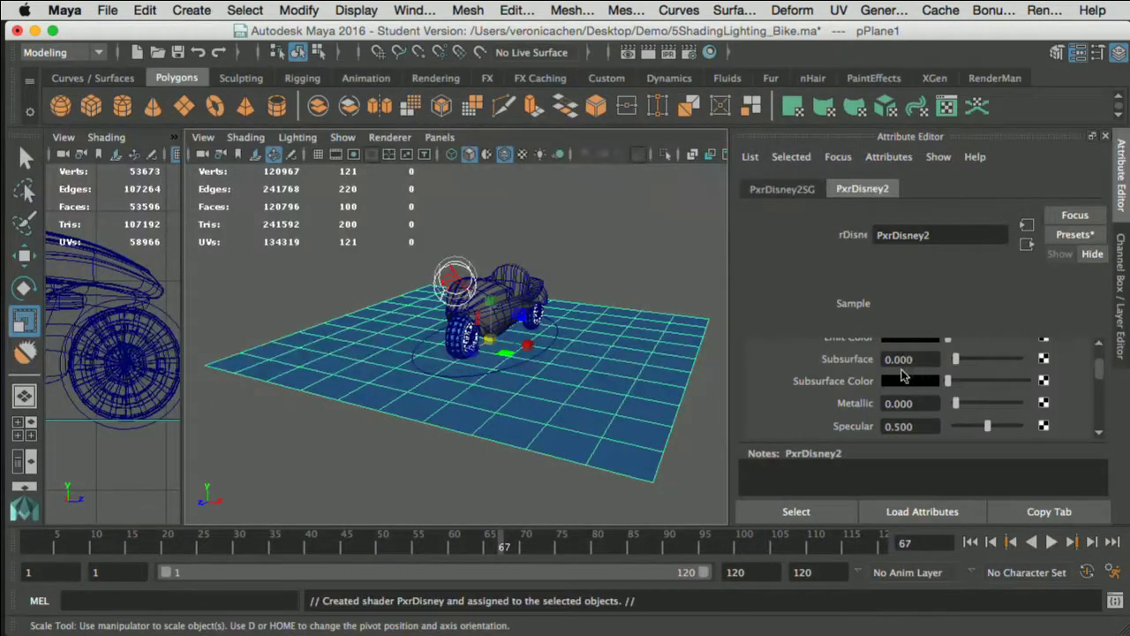
Step: Clear the selection, test-render the bike on its ground plane with RenderMan and close the render window without saving
click(641, 248)
scroll(606, 298, down, 3)
scroll(618, 275, up, 8)
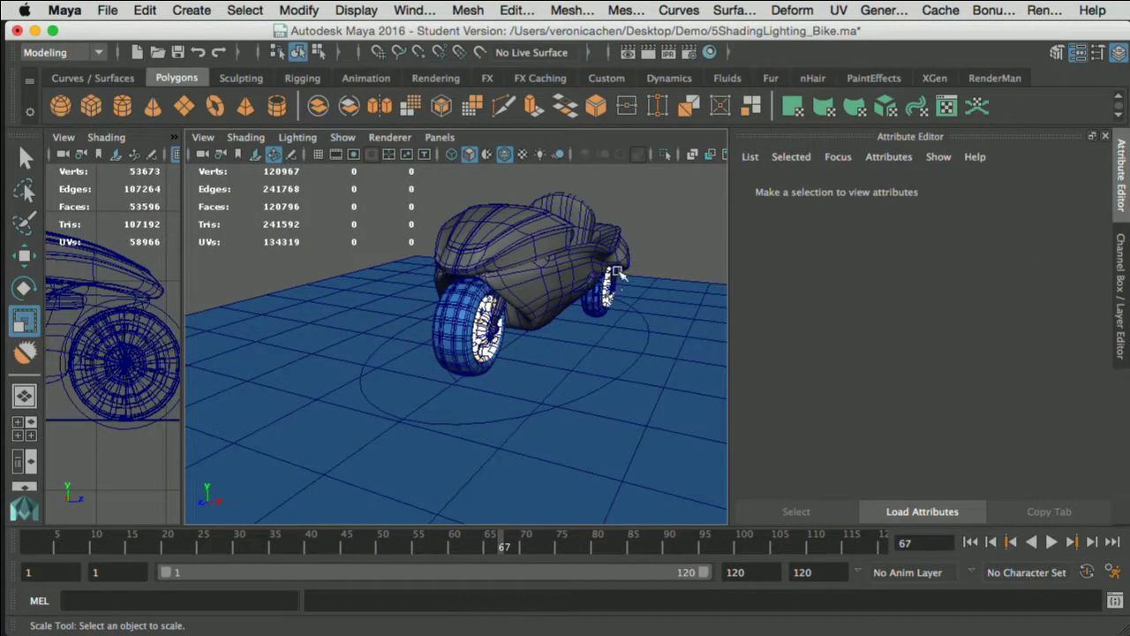
scroll(618, 276, down, 3)
click(649, 52)
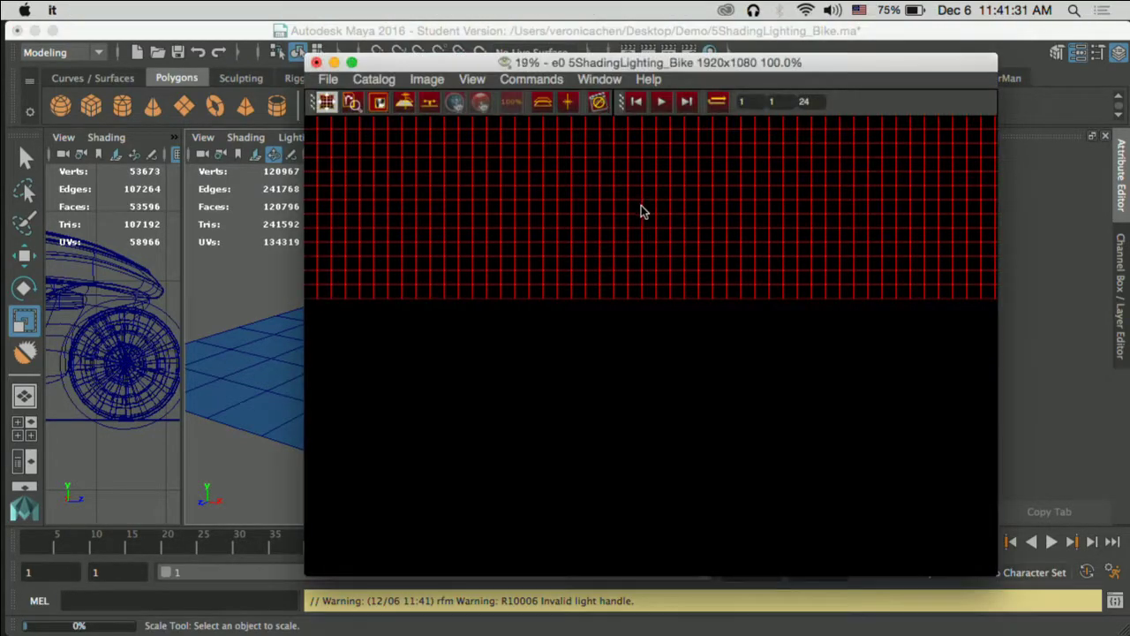
click(317, 62)
click(532, 342)
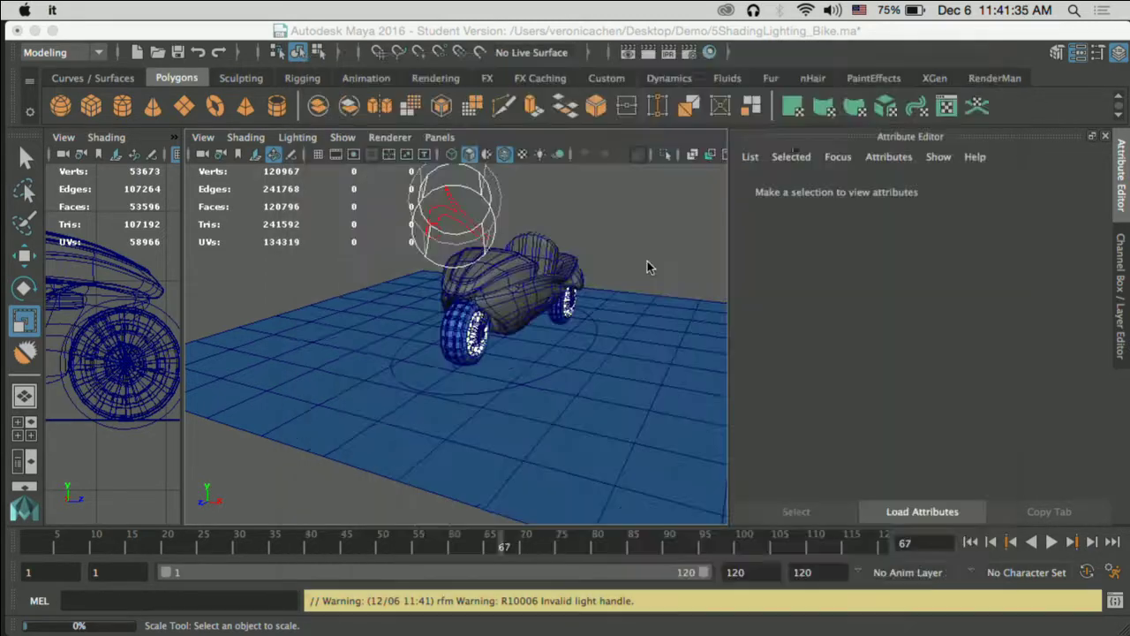
Step: Check in the RenderMan Globals which renderer is used, keep RenderMan/RIS and close the render settings
click(991, 9)
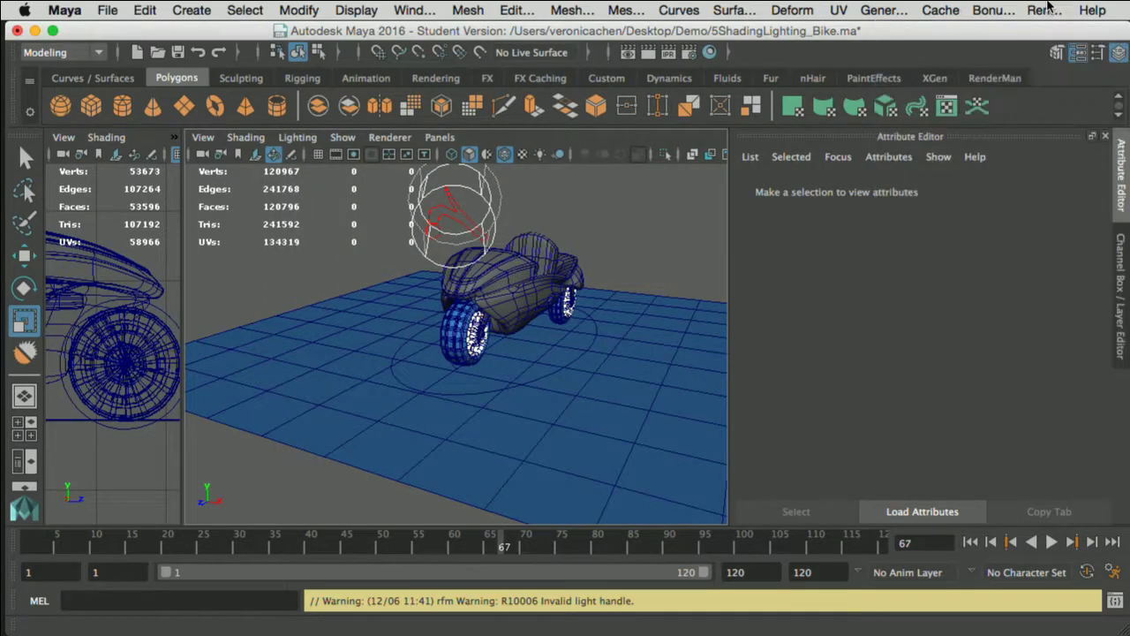
click(1042, 10)
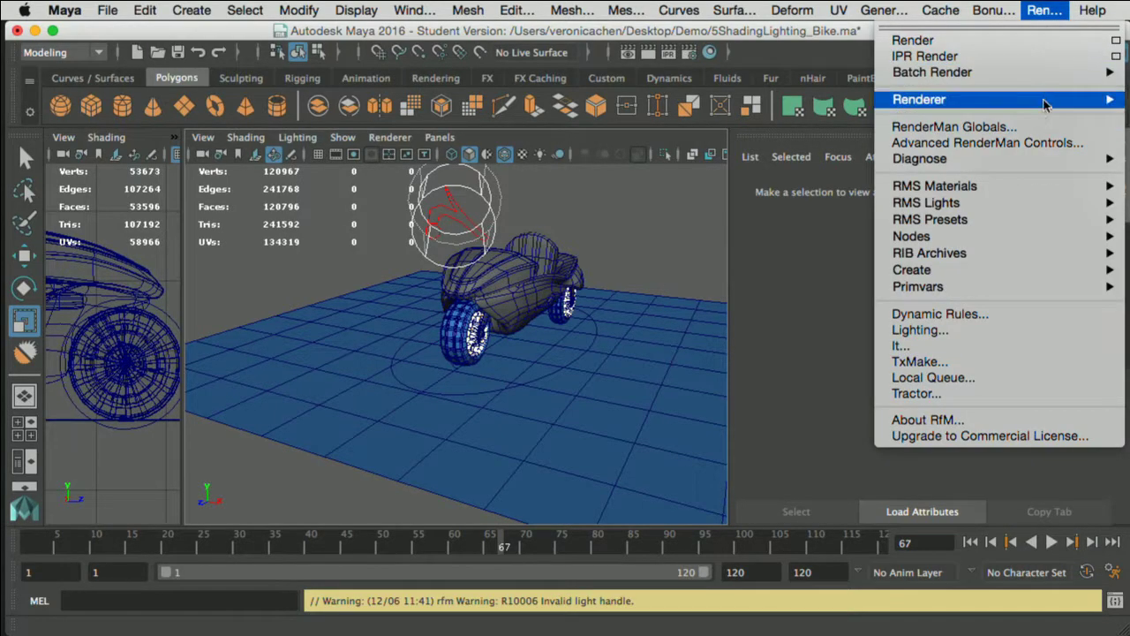
click(1037, 130)
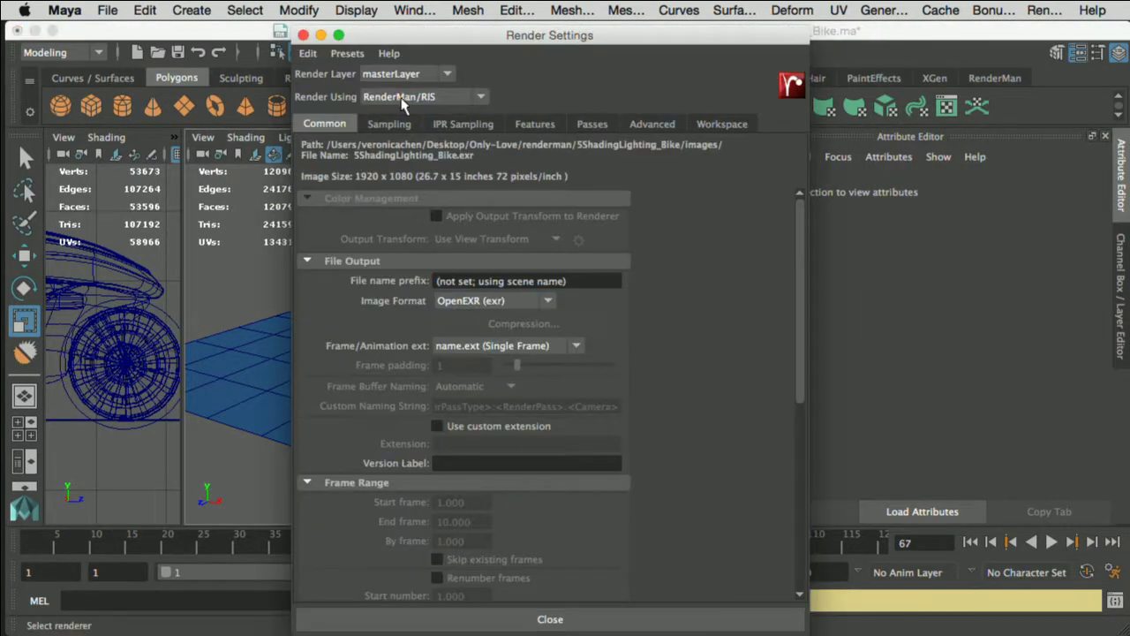
click(401, 99)
click(403, 99)
click(302, 34)
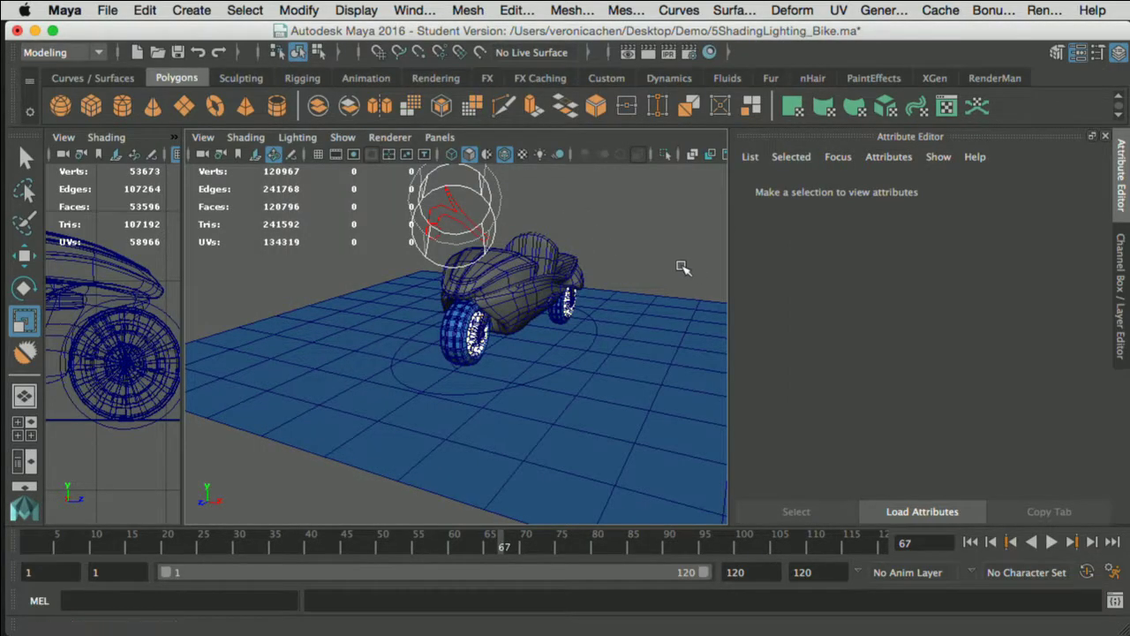
scroll(673, 269, up, 5)
scroll(654, 292, down, 10)
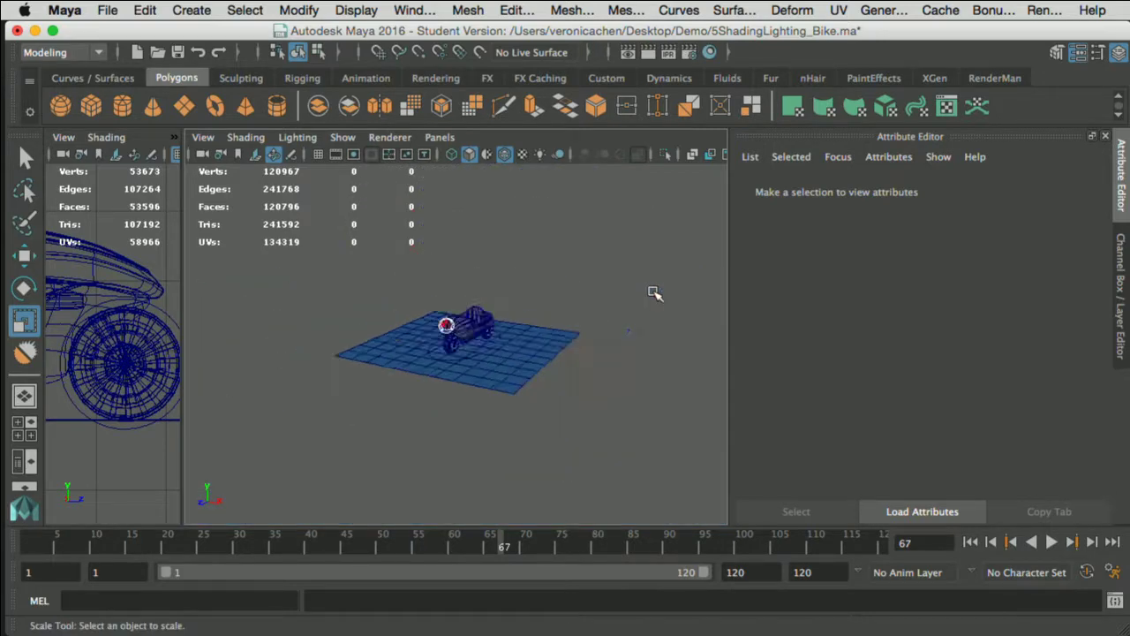
Step: Switch to the FX menu set and create a 3D fluid container with an emitter around the bike
scroll(654, 292, up, 3)
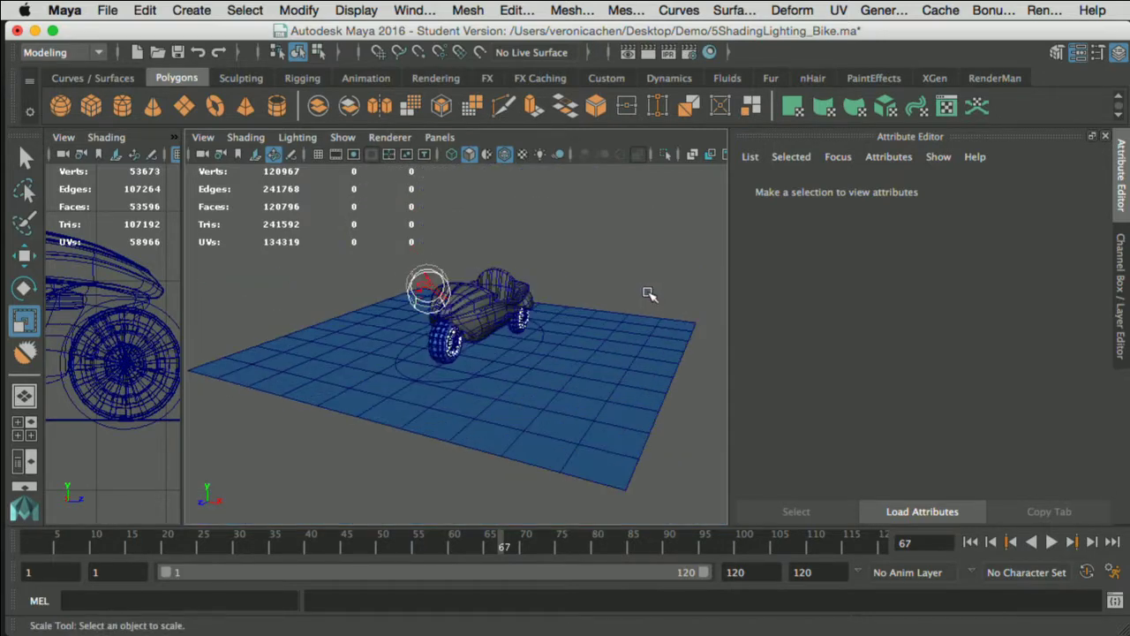
alt+drag(651, 297, 614, 306)
scroll(594, 306, down, 3)
scroll(595, 308, up, 3)
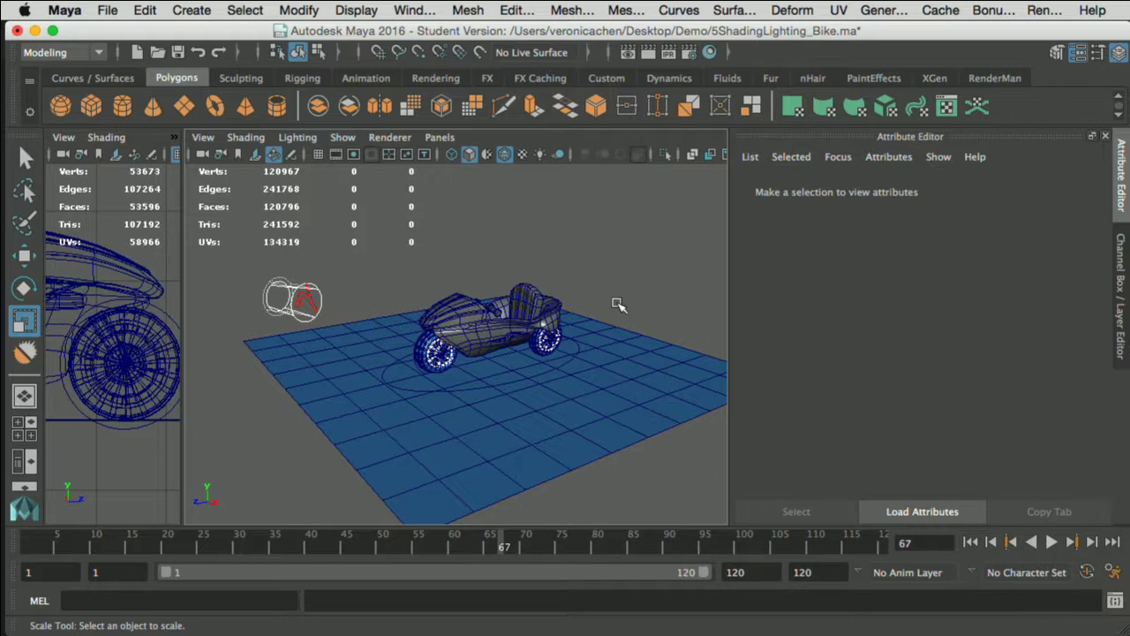
scroll(578, 310, down, 3)
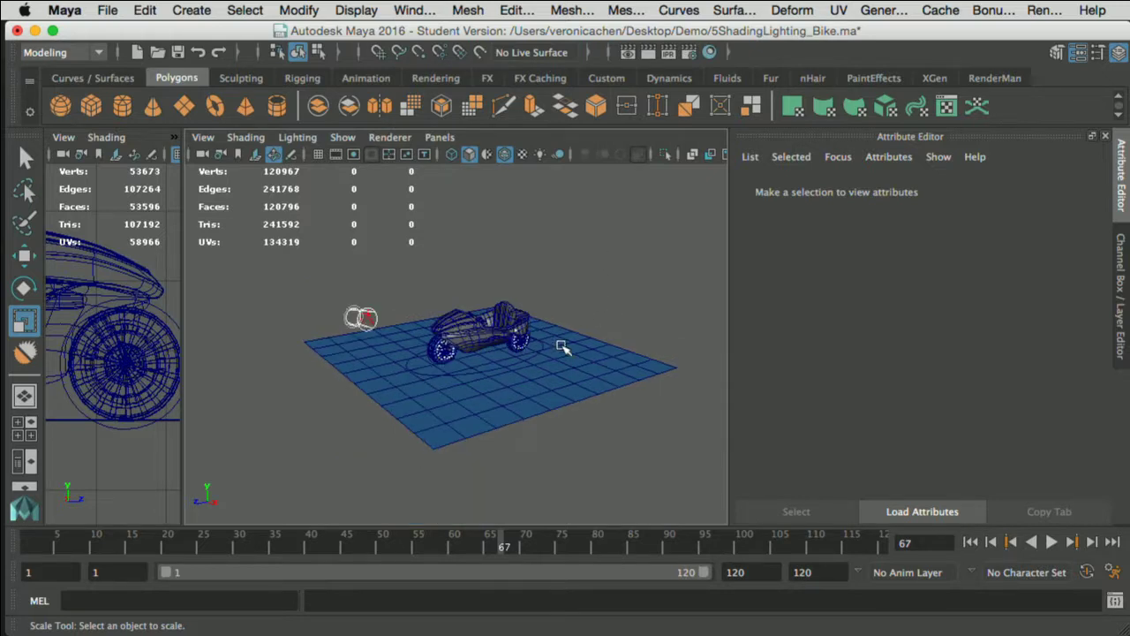
alt+middle_drag(562, 348, 570, 394)
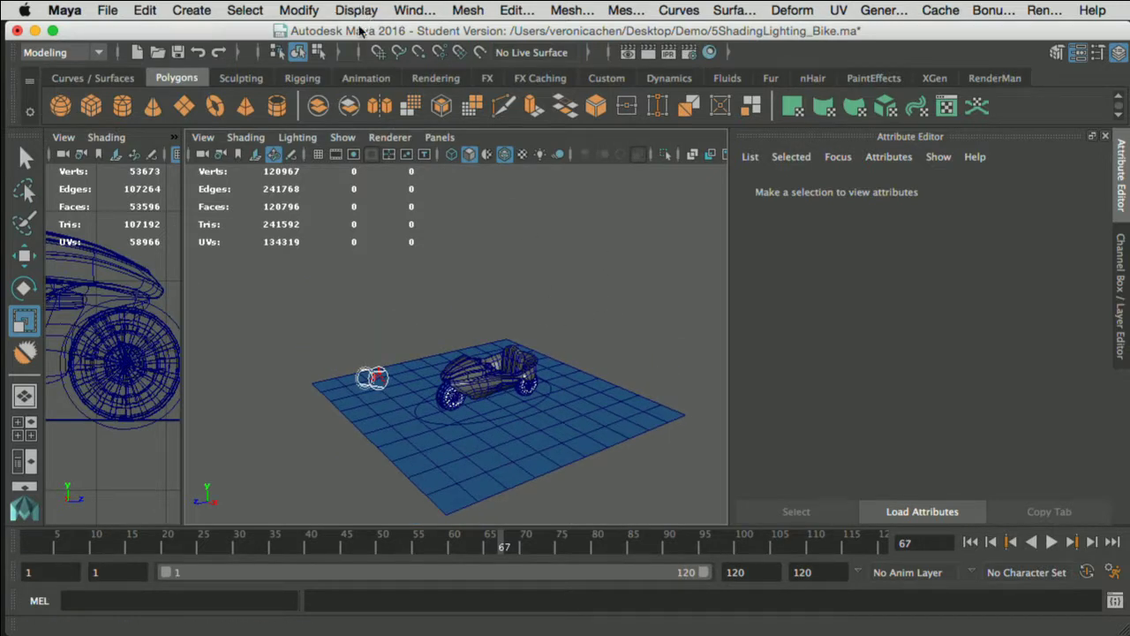
click(62, 52)
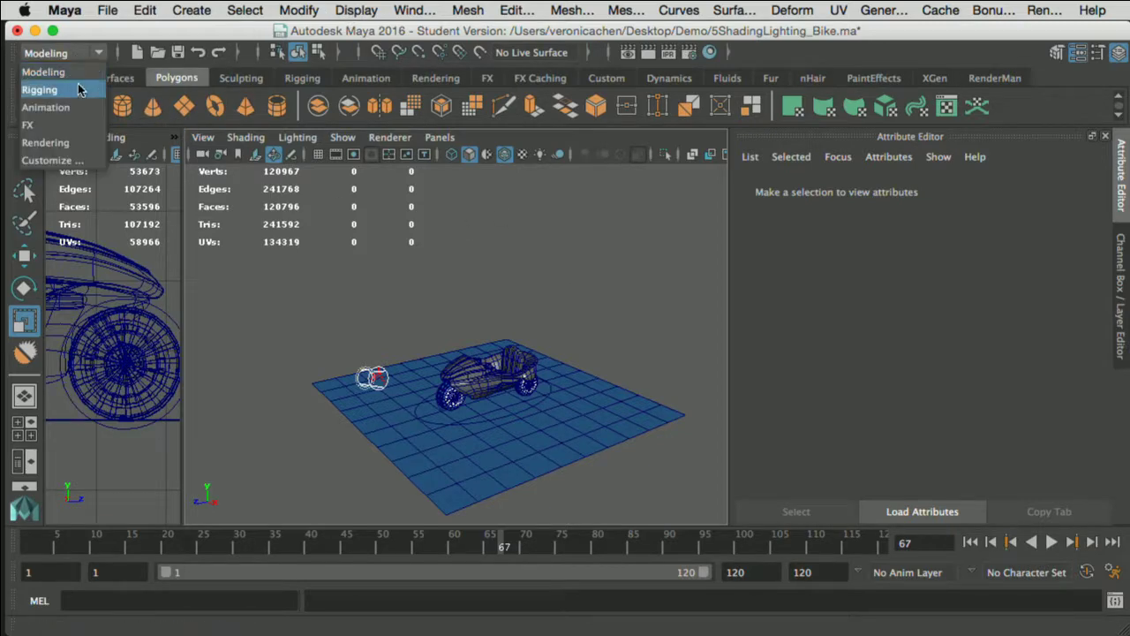
click(53, 125)
click(461, 16)
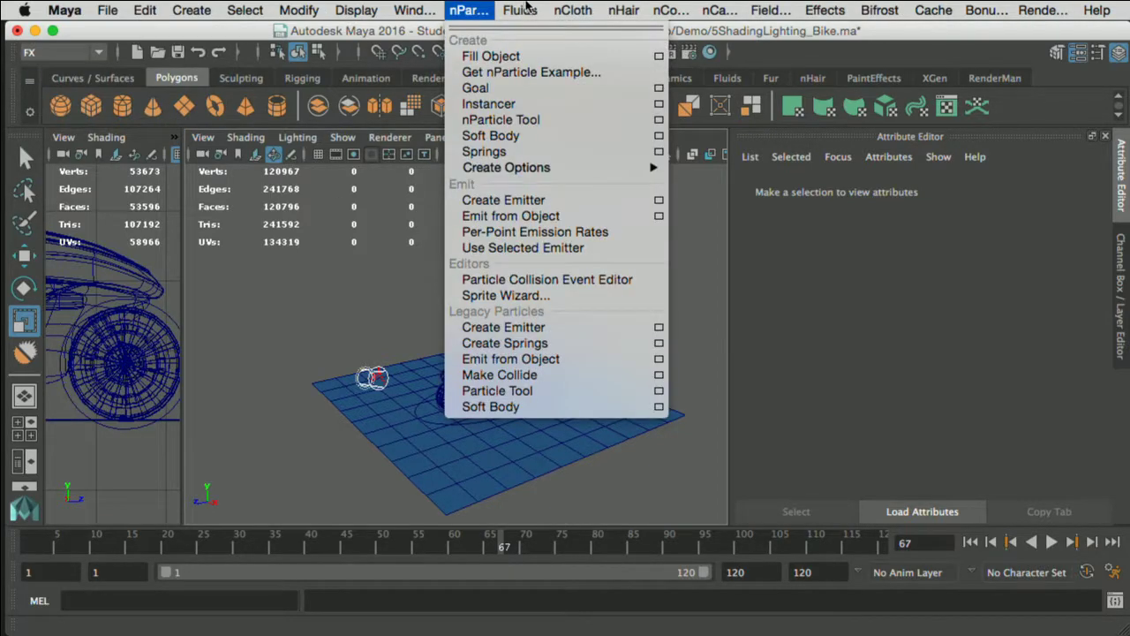
click(627, 271)
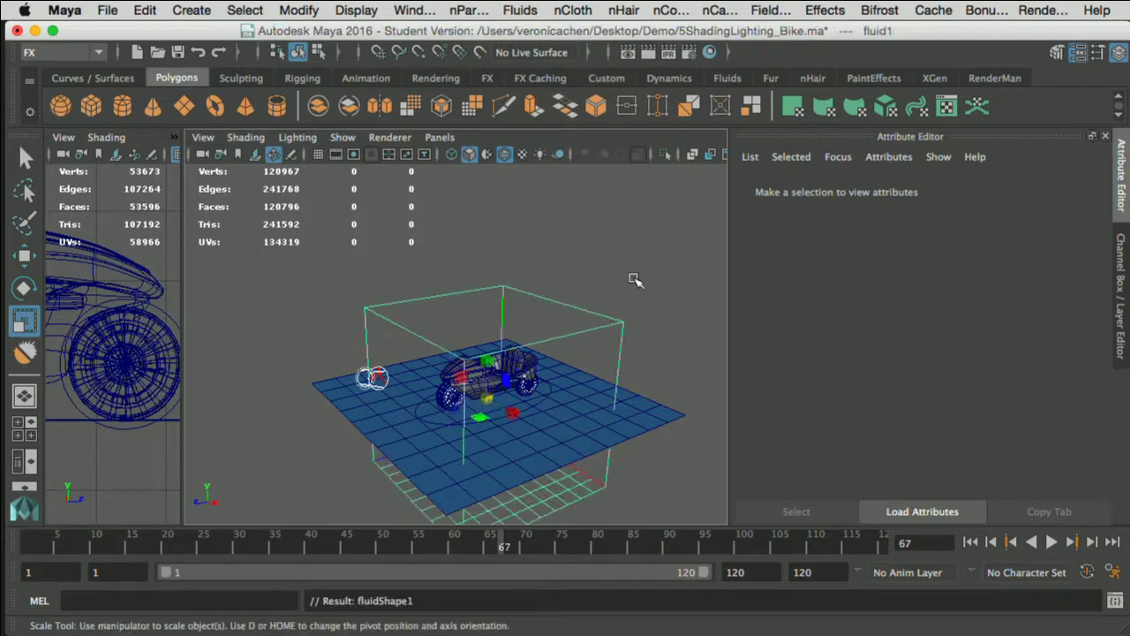
Step: Scale the fluid container up uniformly to about 2.44 times its size so it surrounds the bike
alt+drag(550, 369, 528, 344)
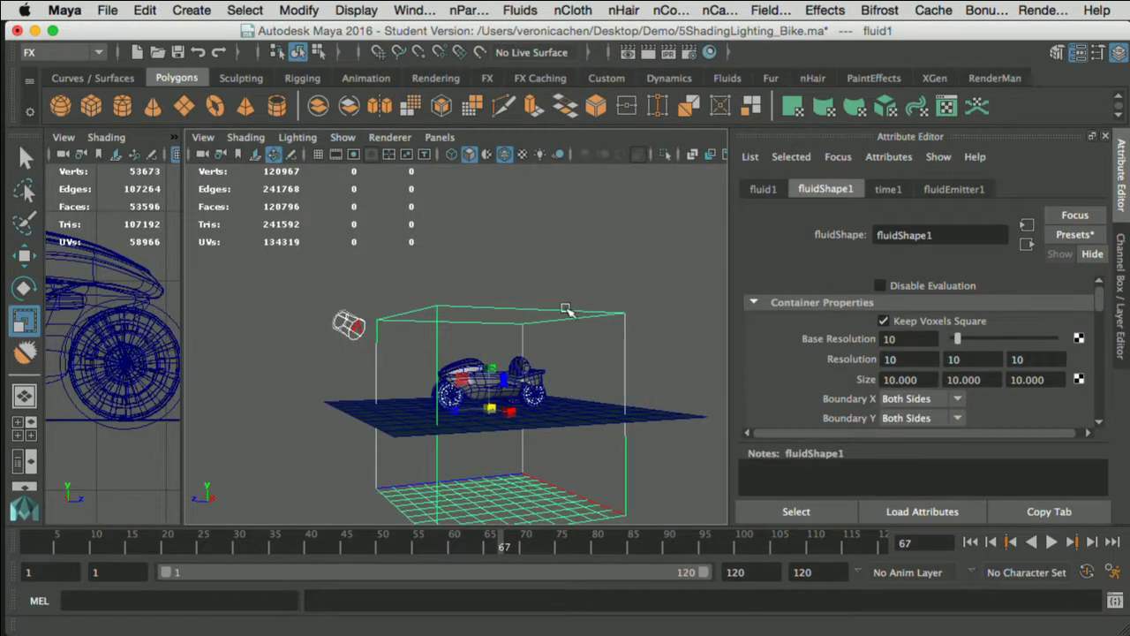
key(w)
drag(494, 375, 730, 316)
key(r)
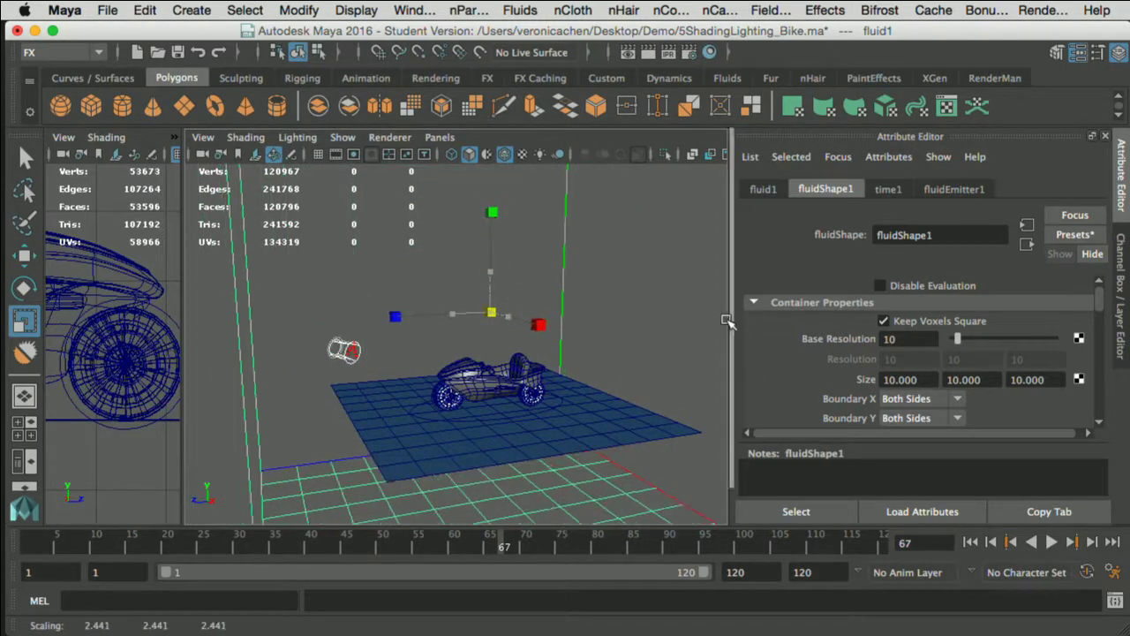
click(494, 337)
click(560, 302)
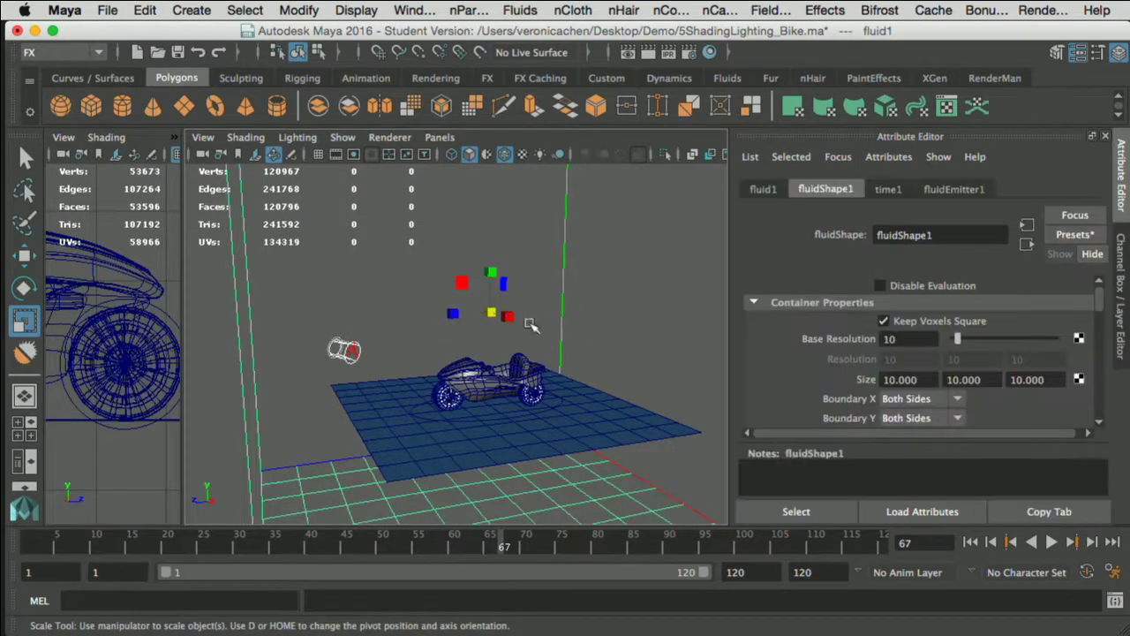
Step: Stretch the fluid container far out along its Z axis, increase its height and clear the selection
scroll(547, 336, up, 5)
scroll(562, 348, down, 6)
alt+drag(585, 348, 546, 352)
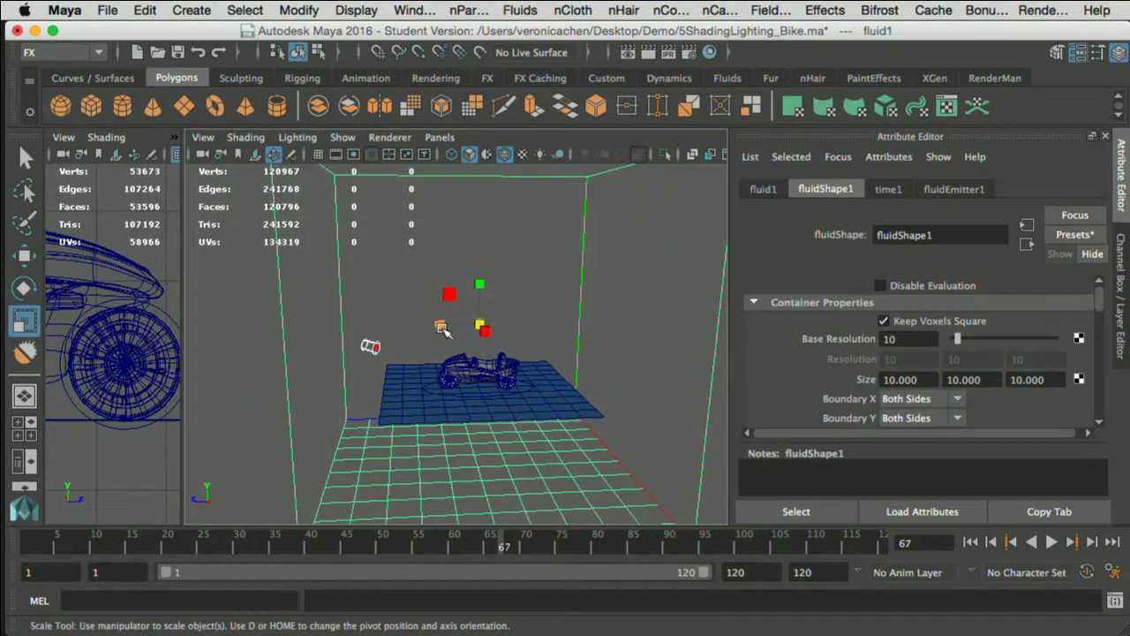
drag(442, 328, 200, 358)
scroll(444, 323, up, 5)
scroll(456, 328, down, 12)
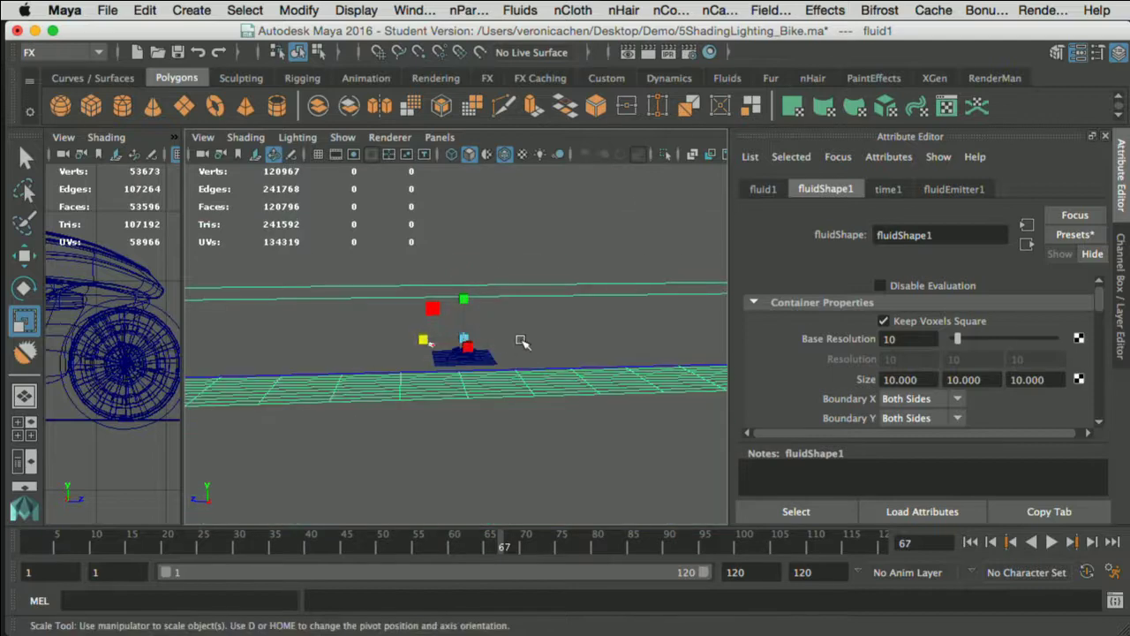
alt+drag(522, 341, 548, 328)
drag(468, 301, 472, 250)
click(525, 312)
Step: Move the fluid emitter to the rear end of the bike, at about Y -0.692 and Z -0.195
scroll(536, 330, down, 10)
scroll(540, 335, up, 10)
alt+drag(542, 338, 329, 350)
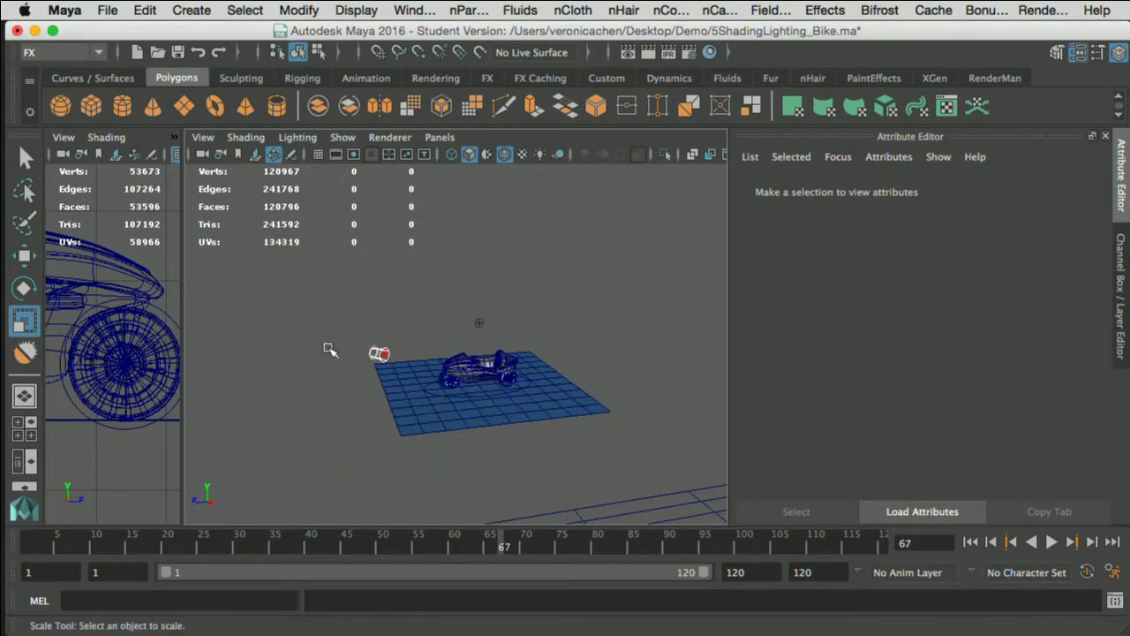
click(481, 322)
key(w)
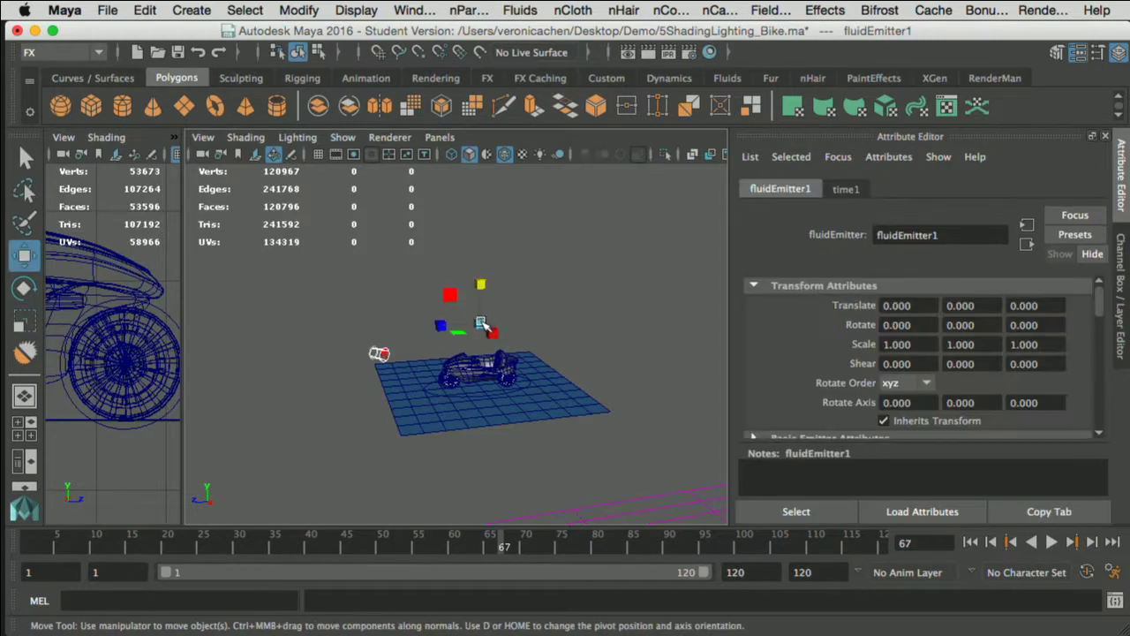
drag(453, 300, 483, 330)
key(f)
alt+drag(553, 391, 495, 358)
drag(429, 315, 444, 401)
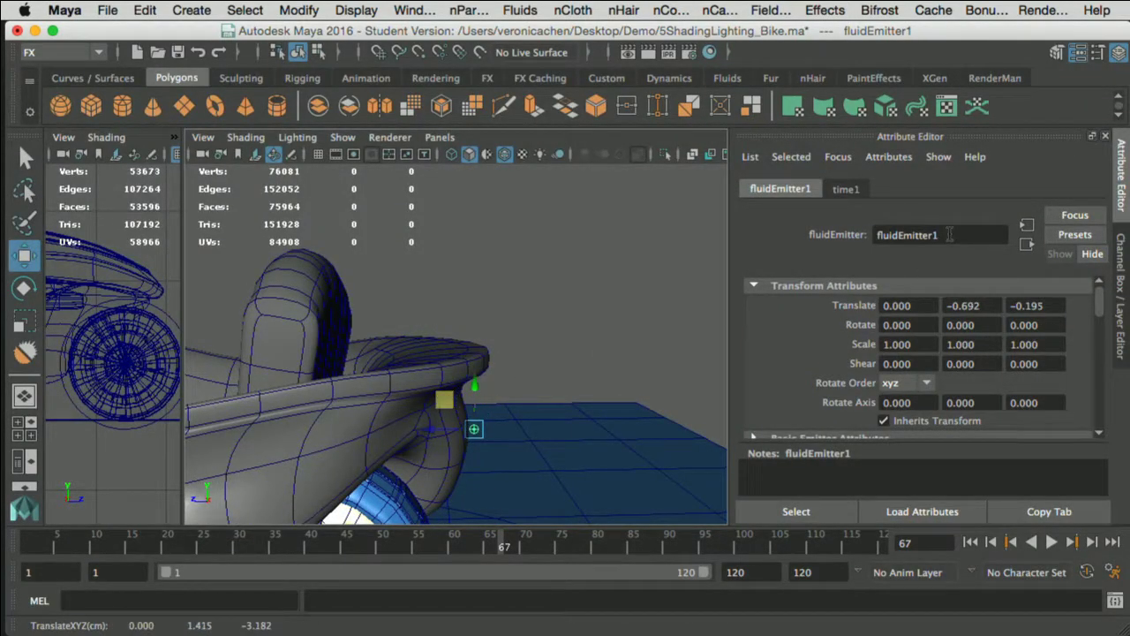
Step: Show the Outliner beside the perspective view and select the emitter nested under fluid1
scroll(883, 335, down, 5)
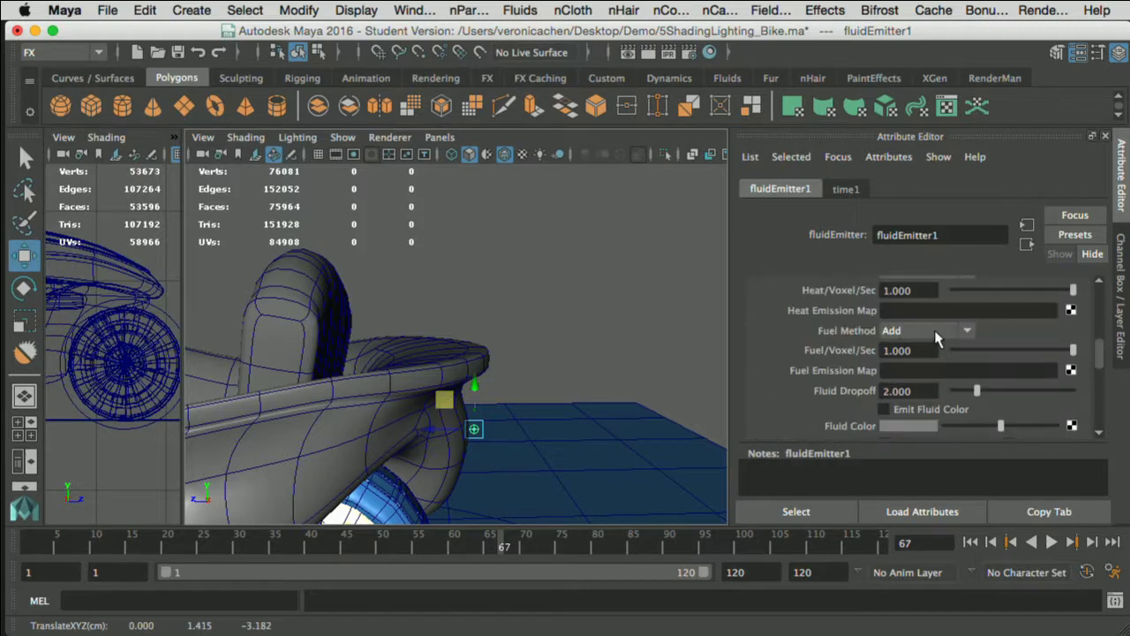
scroll(935, 340, up, 3)
scroll(904, 370, up, 3)
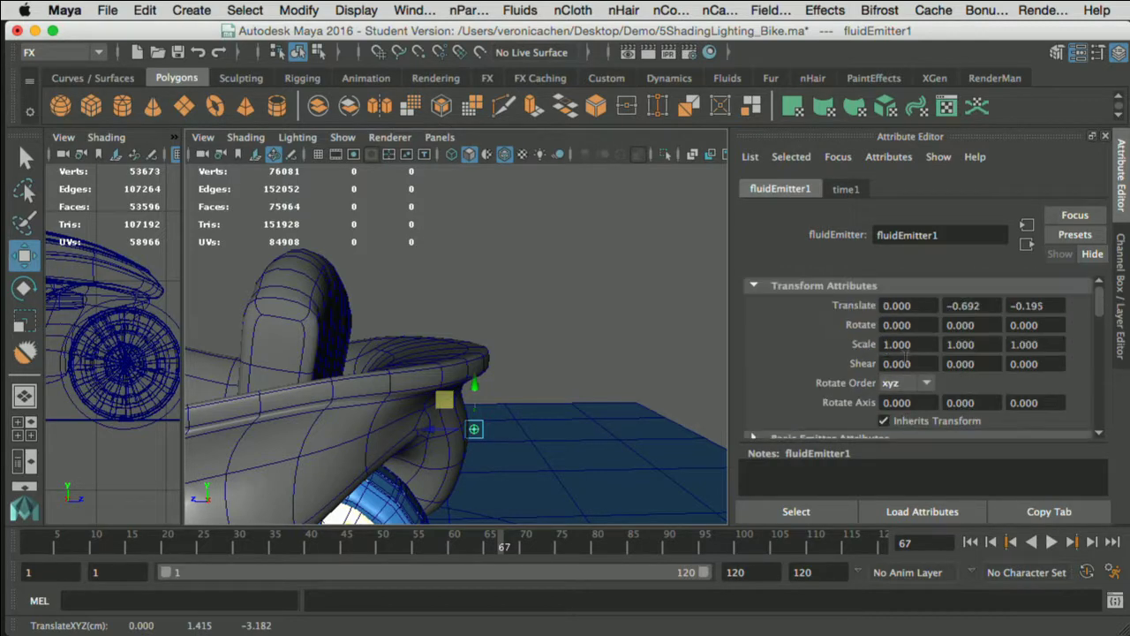
click(306, 374)
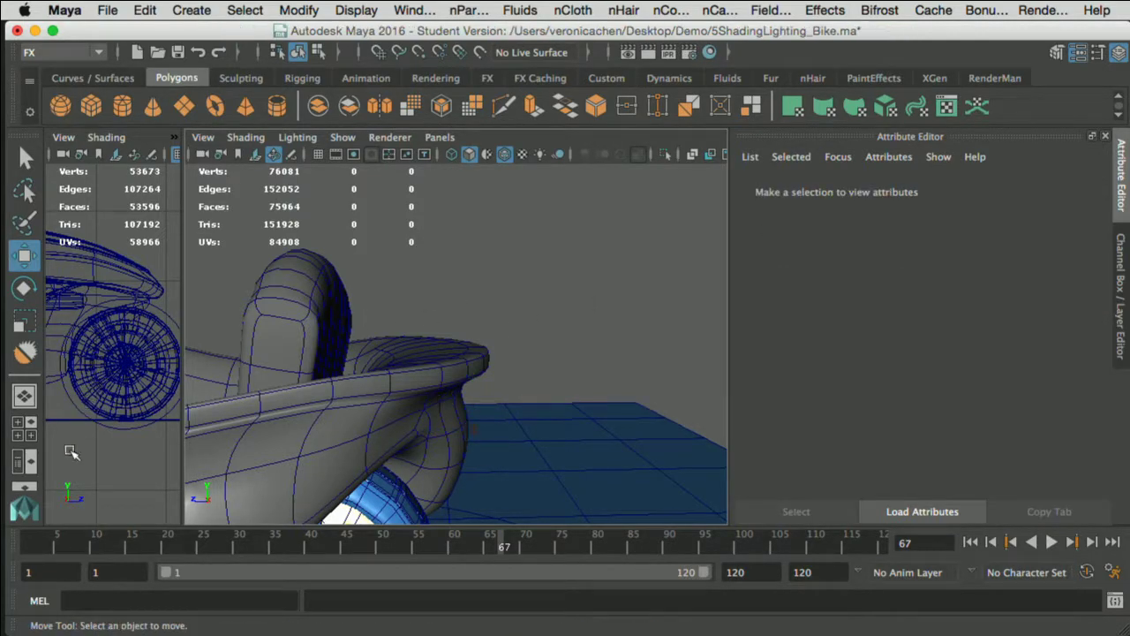
click(25, 472)
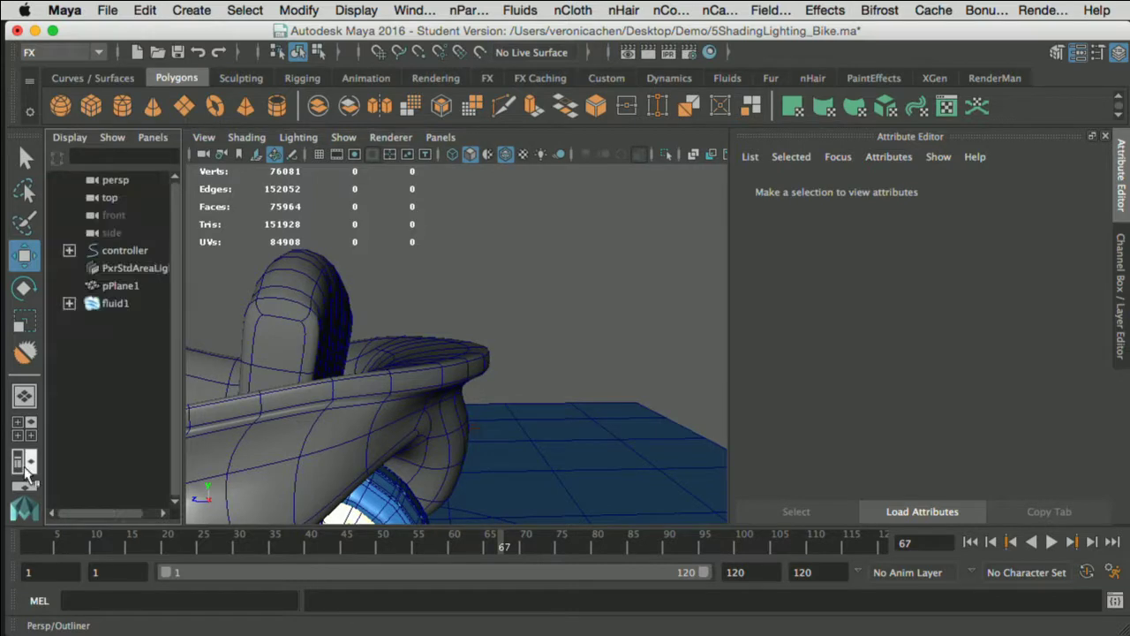
click(122, 287)
click(69, 303)
click(125, 321)
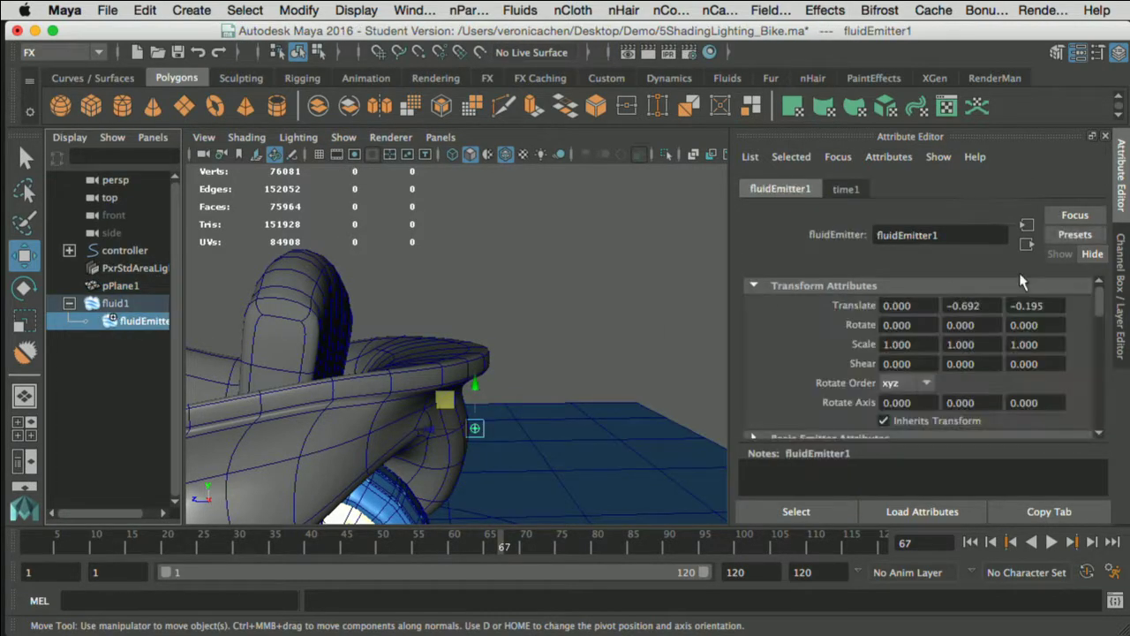
Step: Examine the emitter's basic attributes, emitter type options, fluid attributes and emission speed settings
scroll(1013, 290, down, 3)
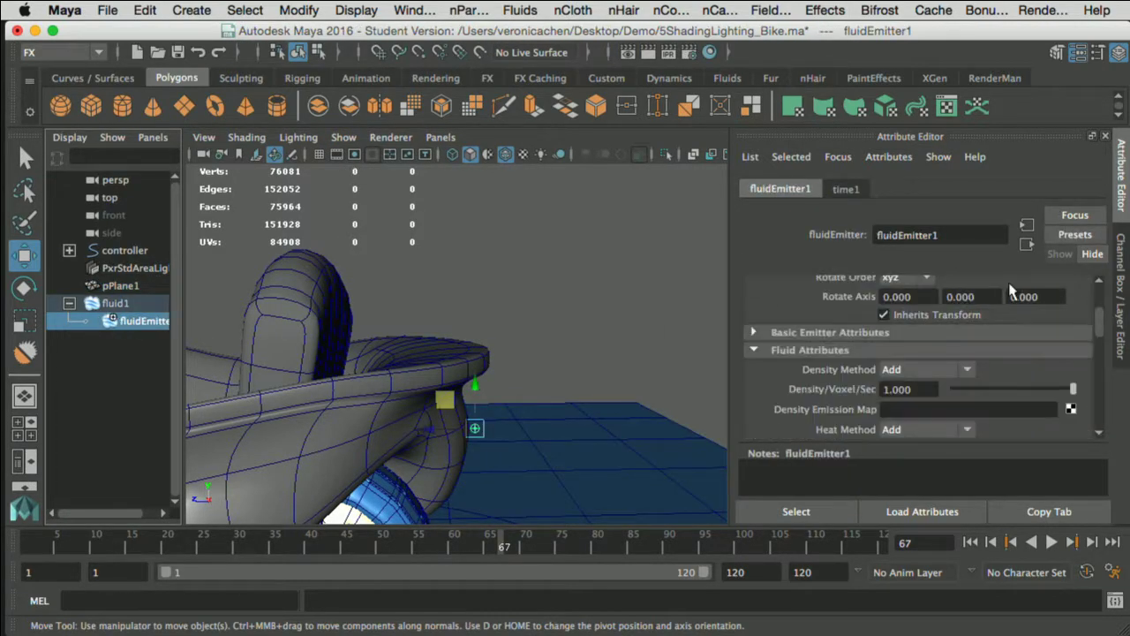
click(826, 333)
click(901, 353)
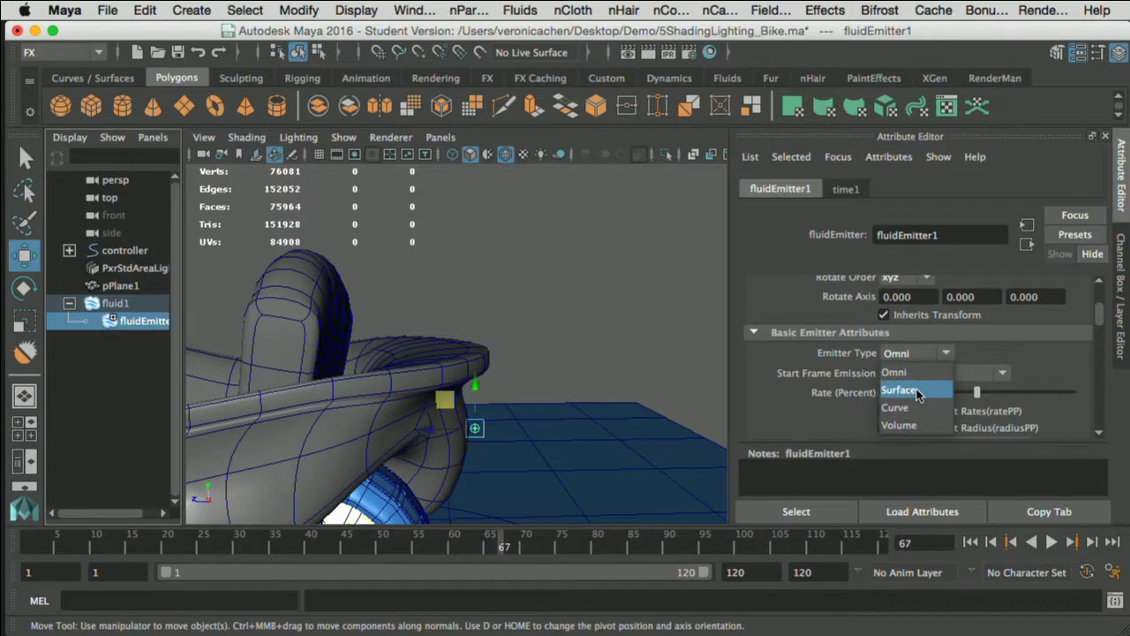
click(916, 390)
scroll(918, 384, up, 4)
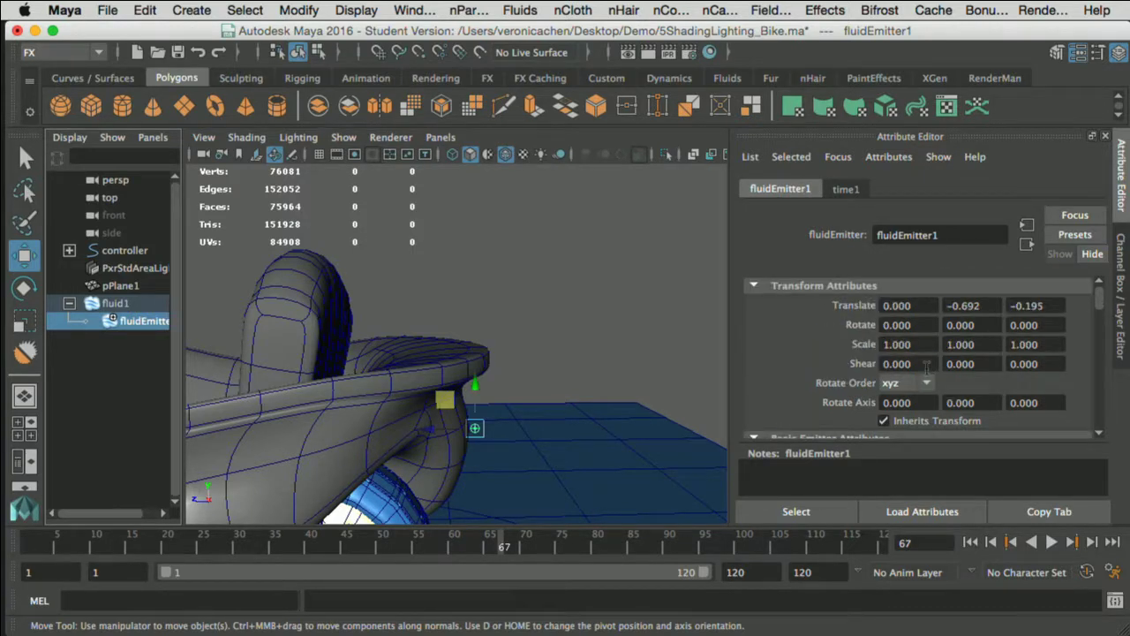
scroll(892, 383, down, 4)
scroll(914, 331, down, 2)
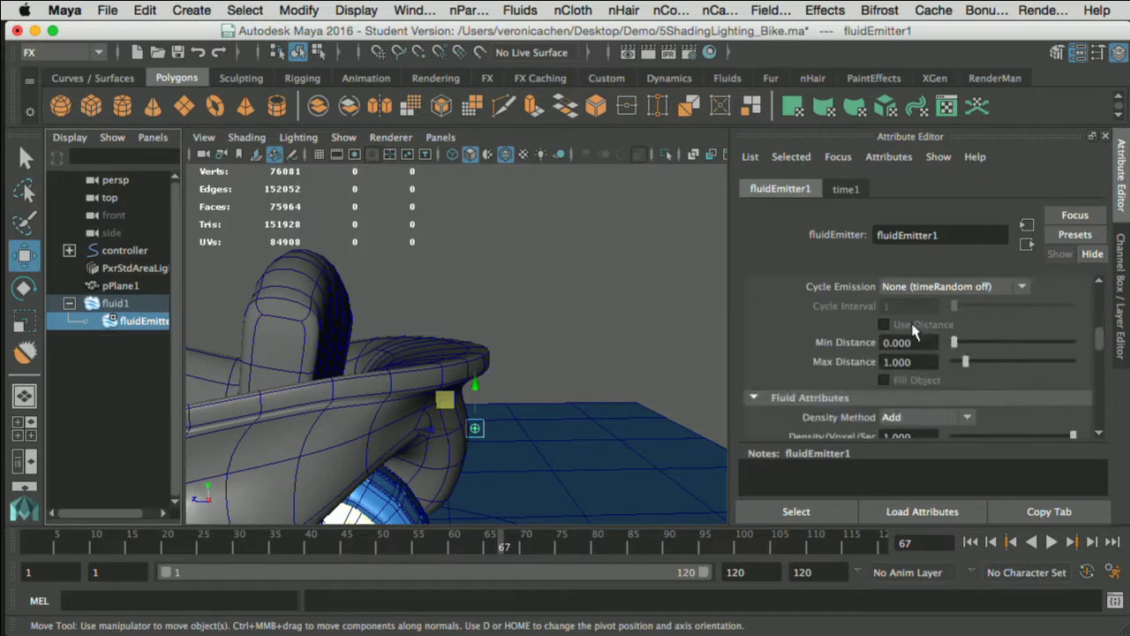
scroll(917, 419, down, 6)
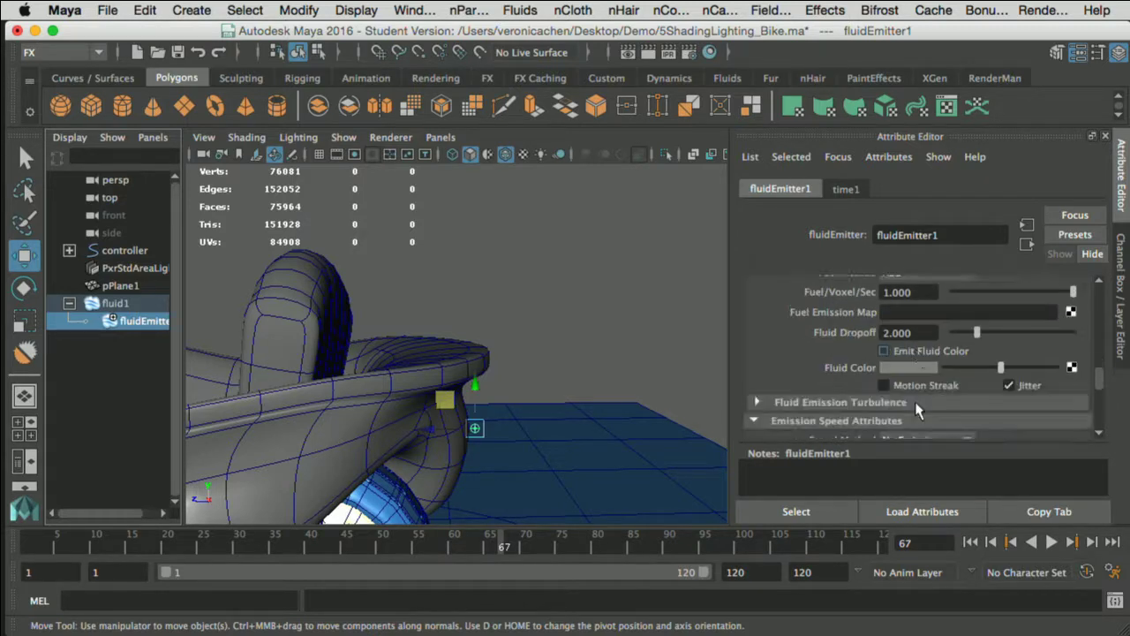
scroll(887, 343, down, 3)
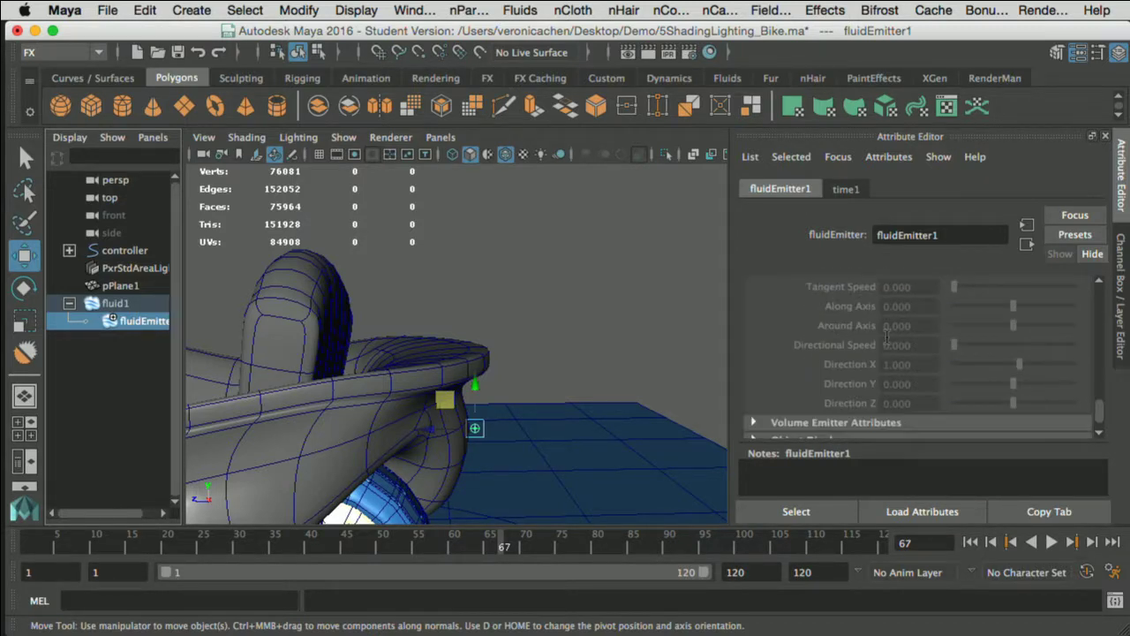
Step: Set the emitter's speed method to Add, with Direction Z at -10 and Directional Speed at 10
scroll(888, 336, up, 2)
click(917, 283)
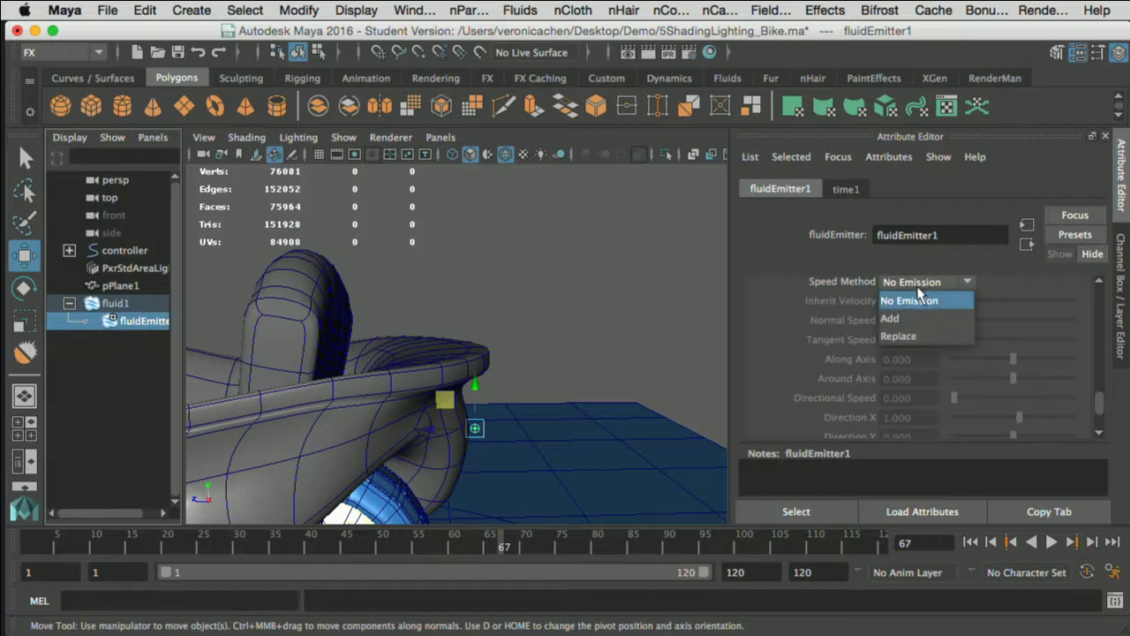
click(918, 316)
scroll(926, 382, down, 3)
scroll(923, 391, up, 3)
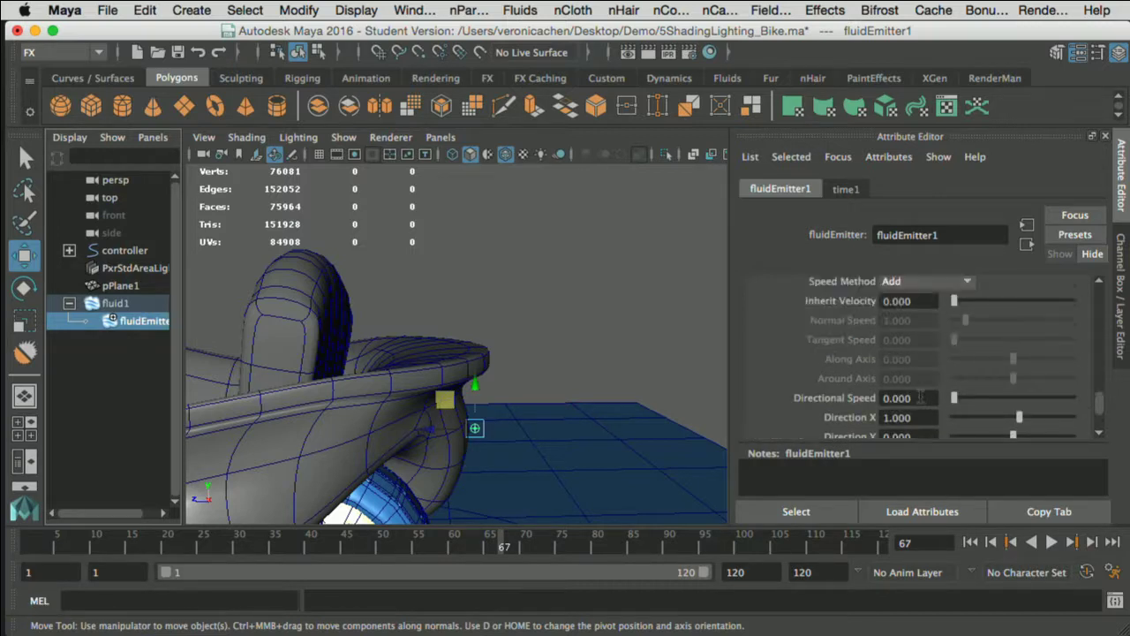
scroll(927, 416, down, 3)
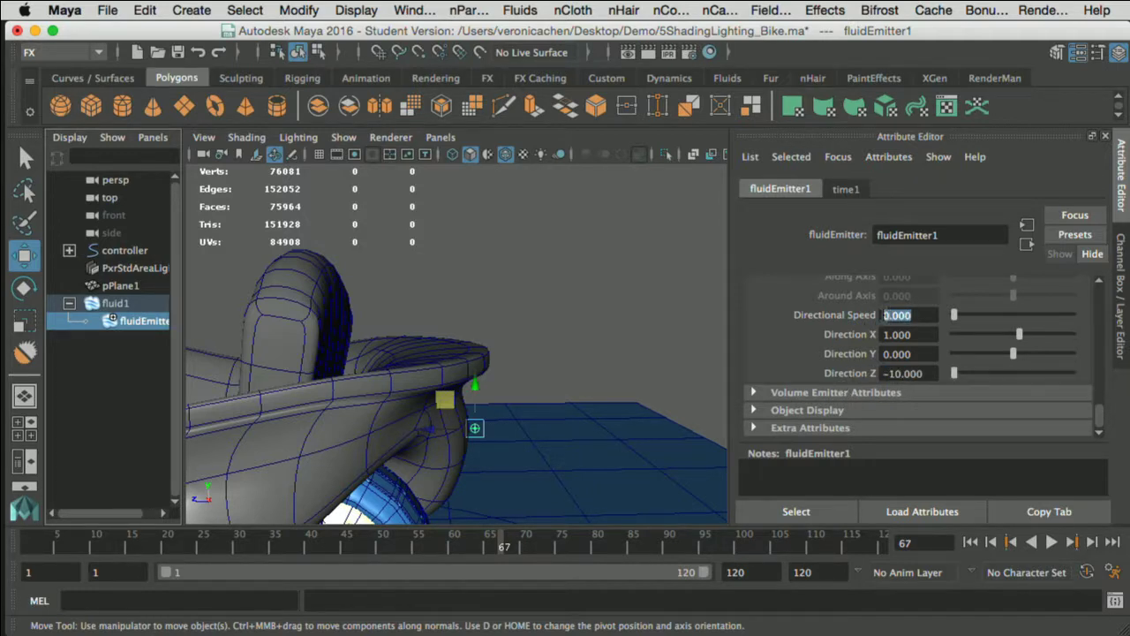
Step: Play the fluid simulation from the first frame, watch the emission behind the bike from several angles and stop playback
click(970, 542)
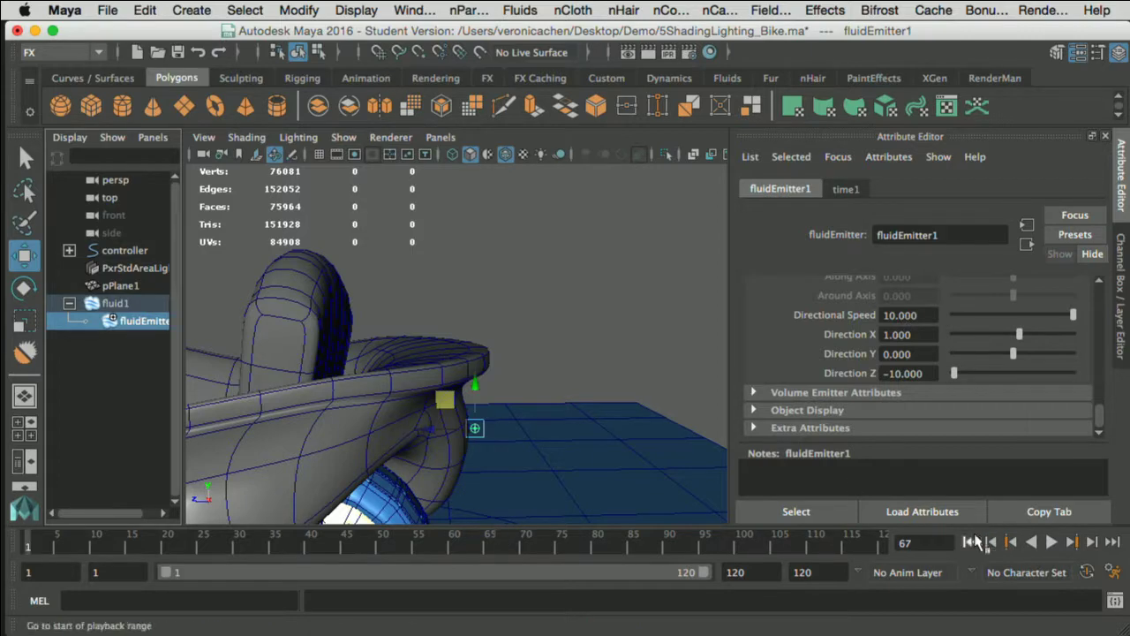
key(a)
alt+drag(689, 439, 565, 415)
click(1051, 543)
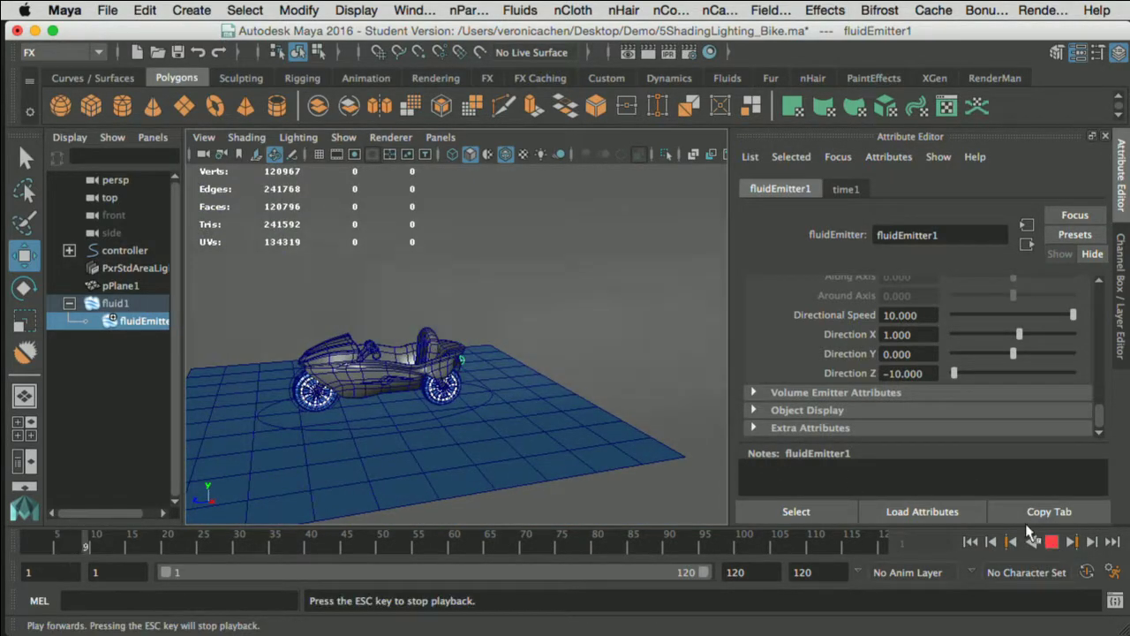
scroll(686, 437, down, 8)
alt+drag(685, 434, 655, 386)
scroll(650, 375, down, 3)
scroll(650, 375, up, 10)
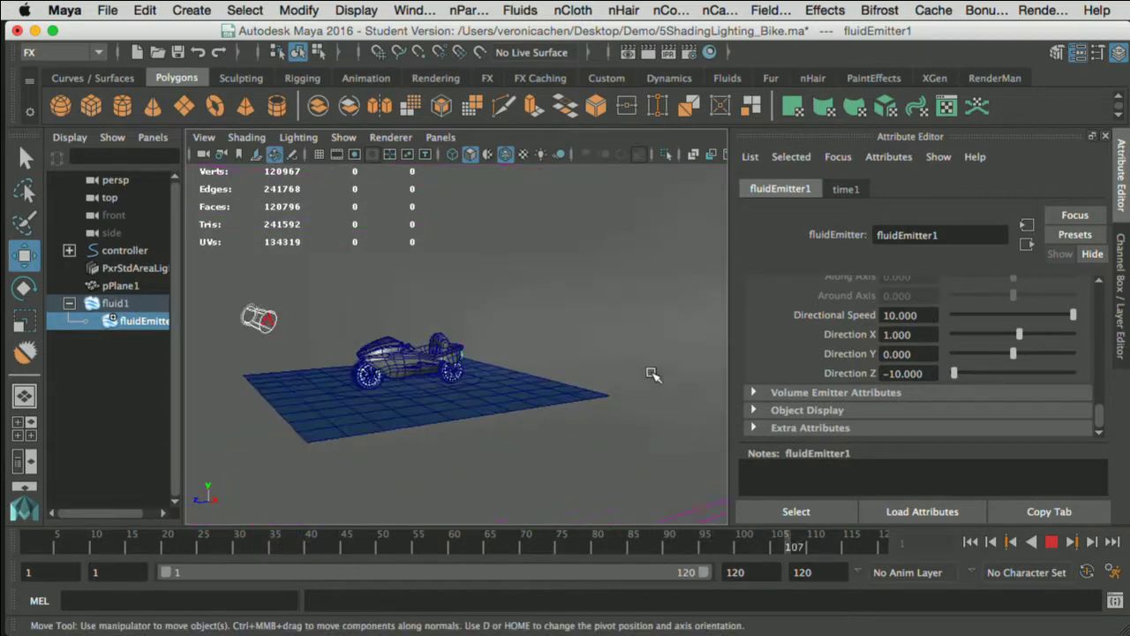
alt+middle_drag(592, 395, 556, 409)
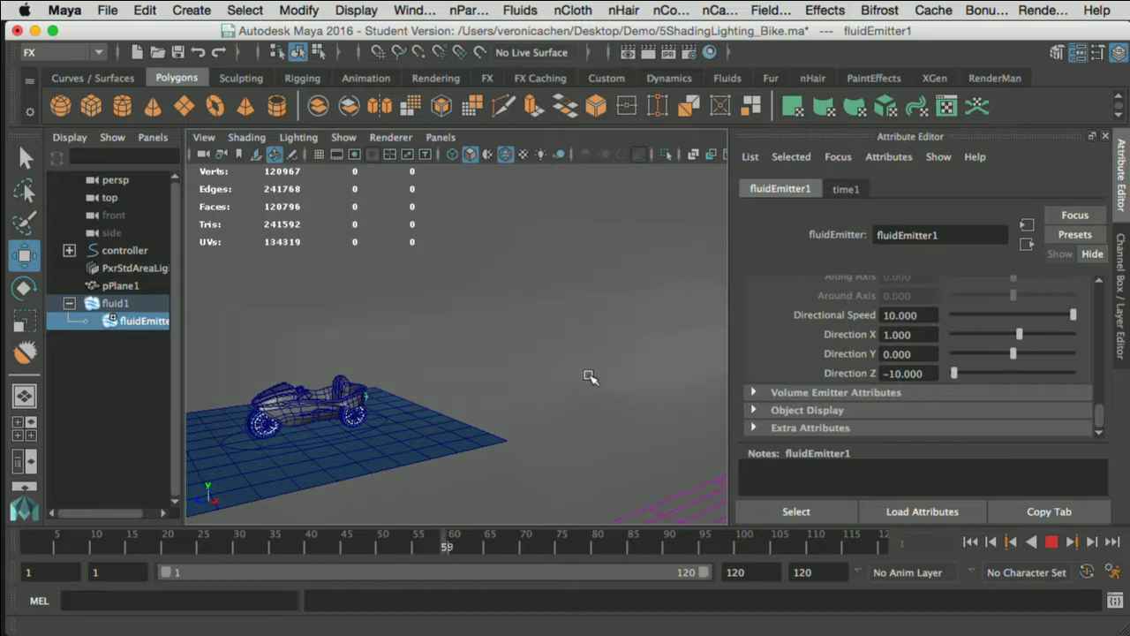
click(1049, 545)
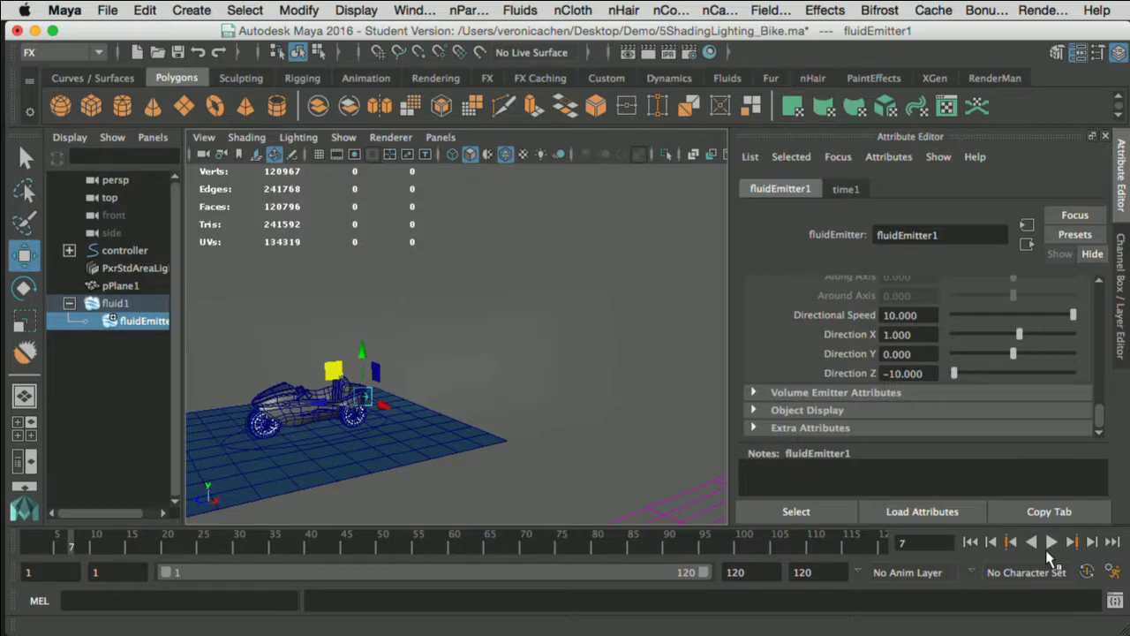
Step: Switch to the Demo folder in Finder and look through its production files
key(ctrl+Right)
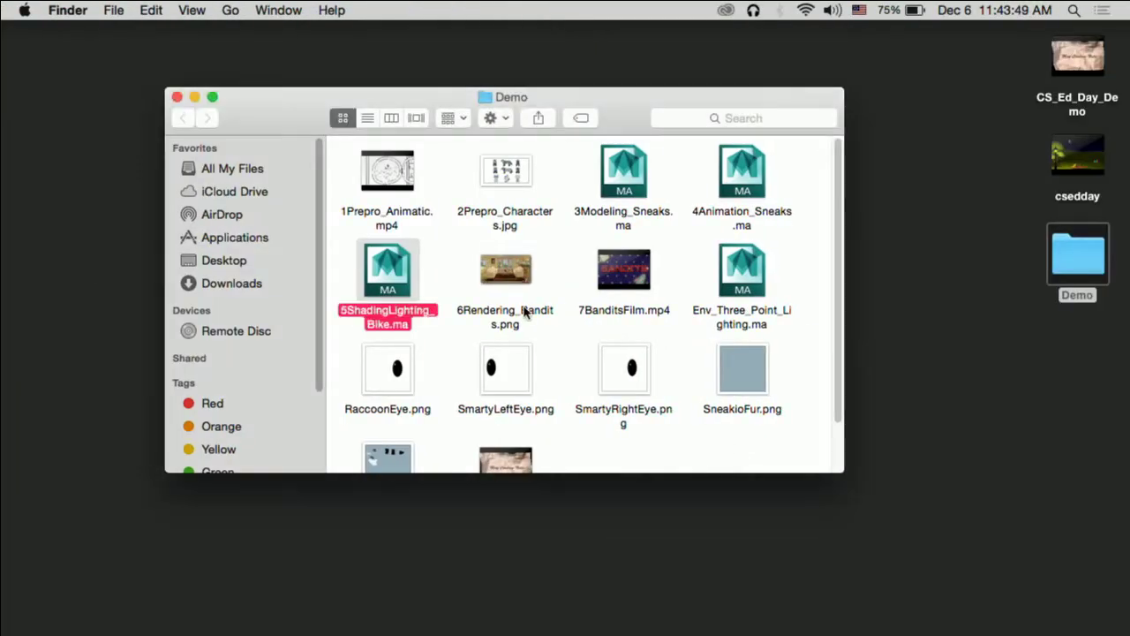
scroll(530, 371, down, 2)
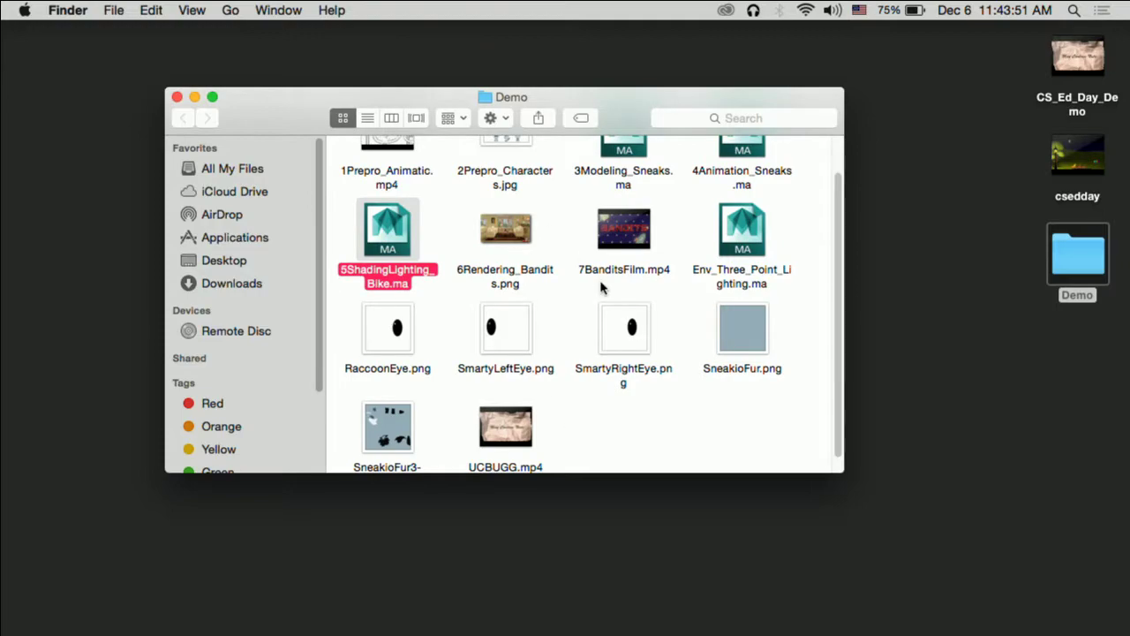